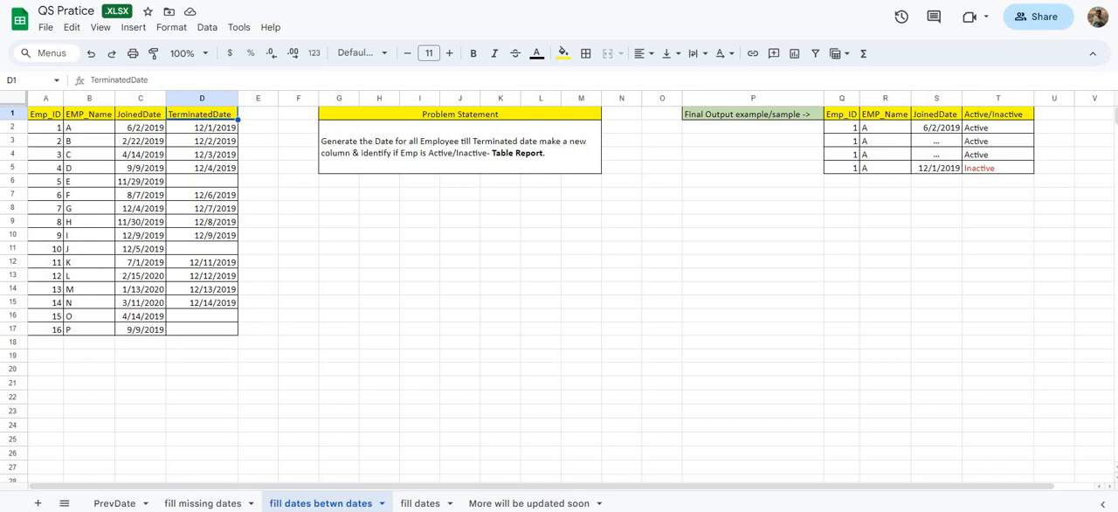
- Examine the first employee's row in the source table, especially the JoinedDate and TerminatedDate values
click(141, 128)
drag(140, 127, 202, 127)
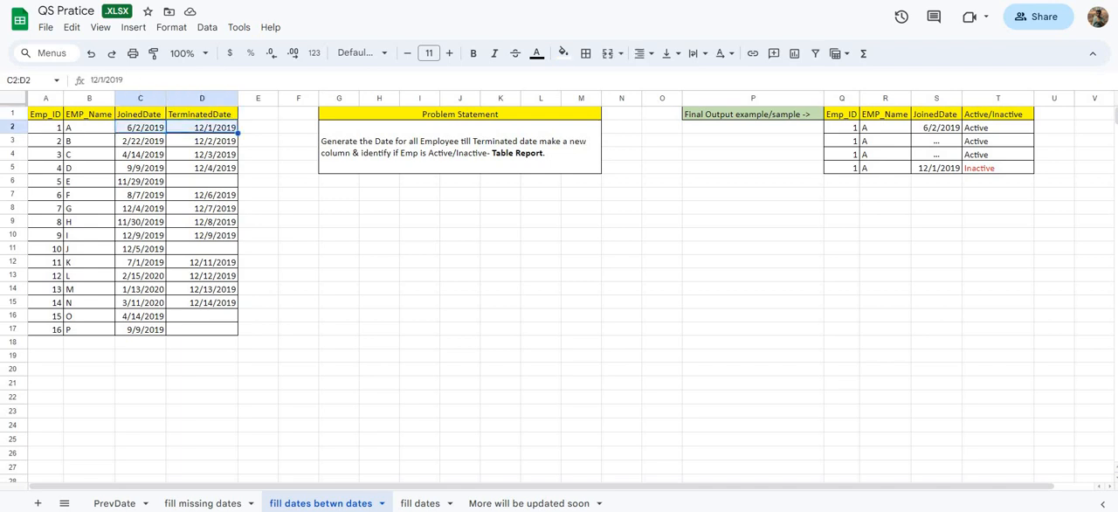
drag(45, 127, 202, 127)
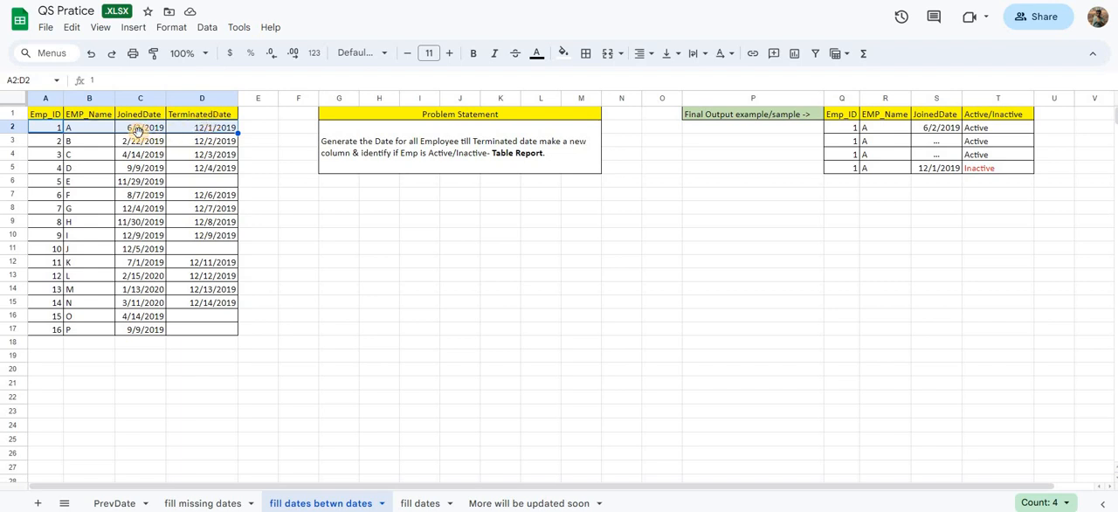
click(212, 168)
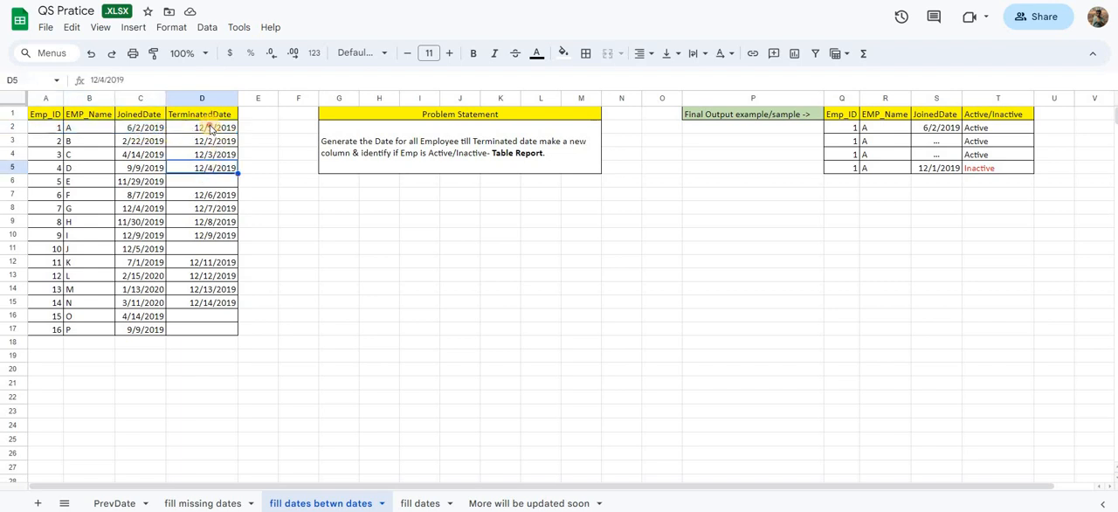
click(210, 128)
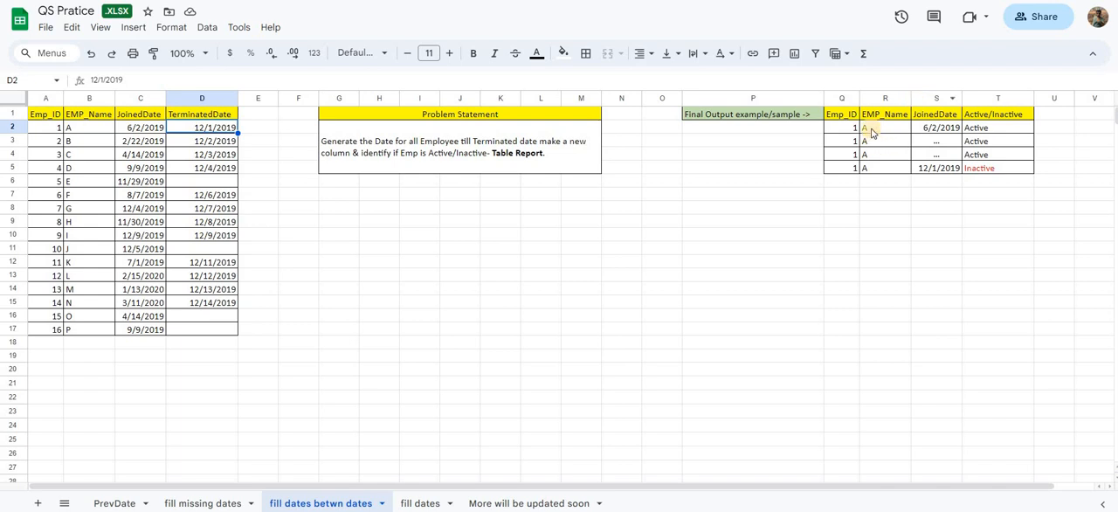
- Review the problem statement and the sample output rows, comparing the dates with the Active/Inactive status
drag(879, 129, 931, 131)
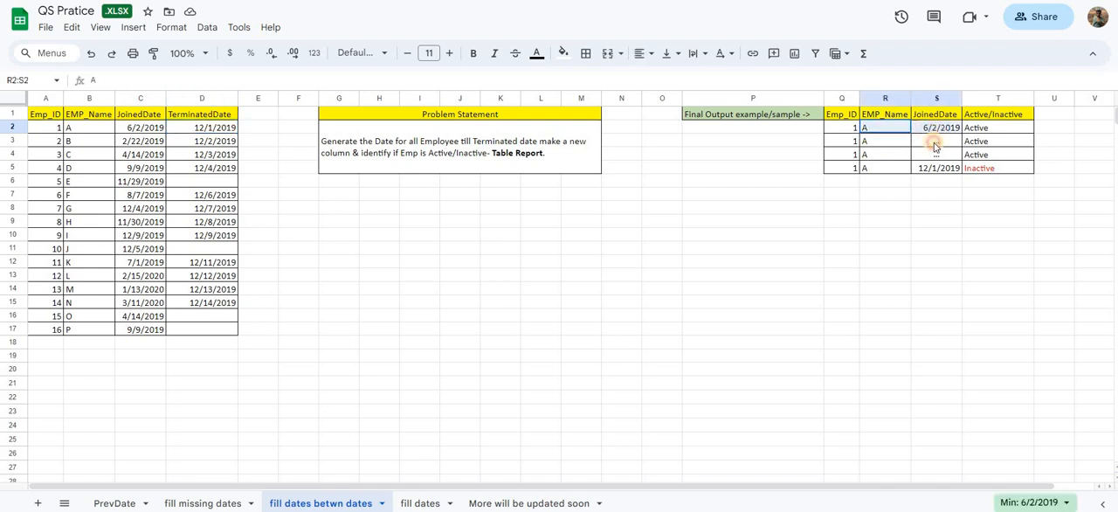
drag(939, 170, 939, 169)
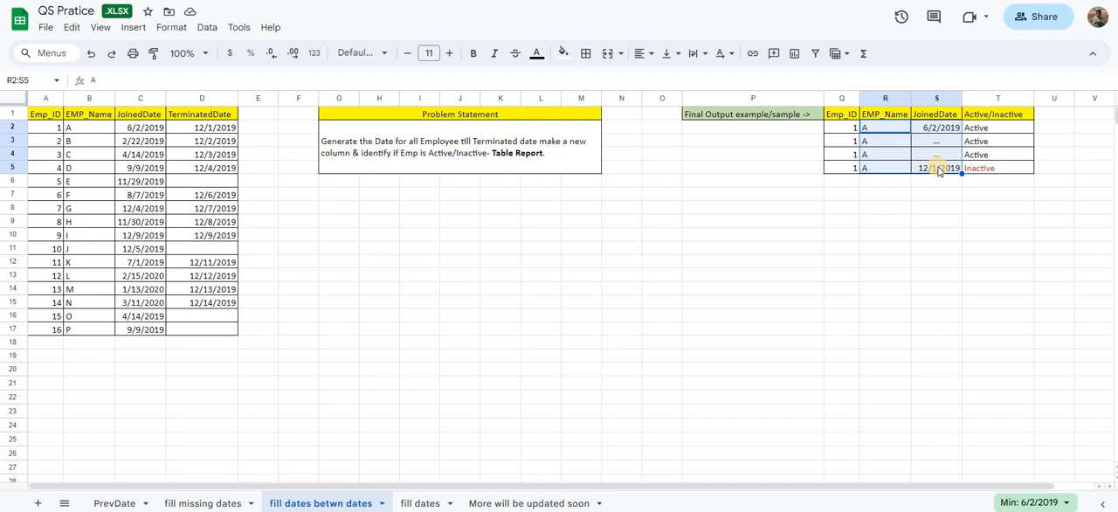
click(434, 157)
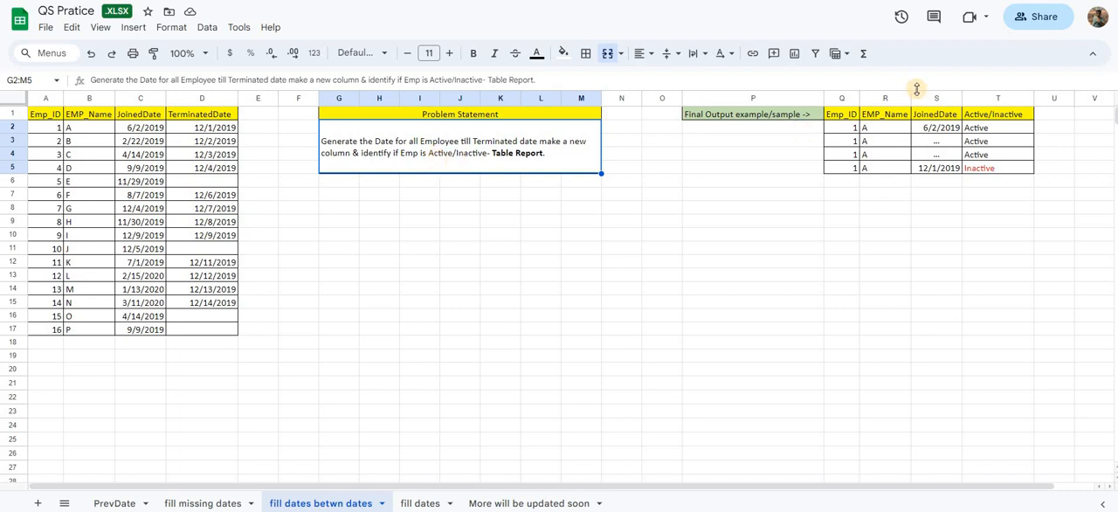
click(989, 131)
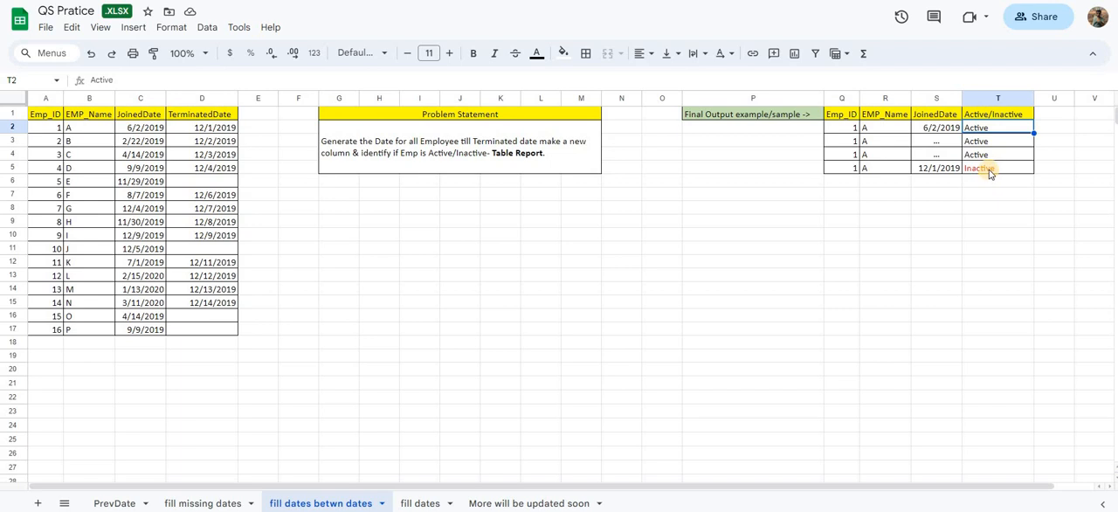
click(980, 170)
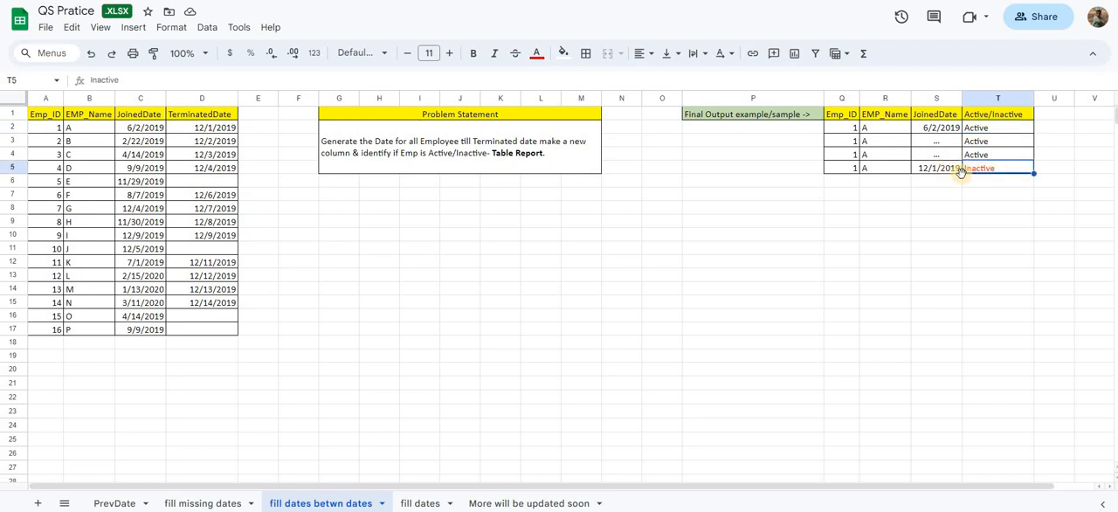
drag(854, 172, 1030, 175)
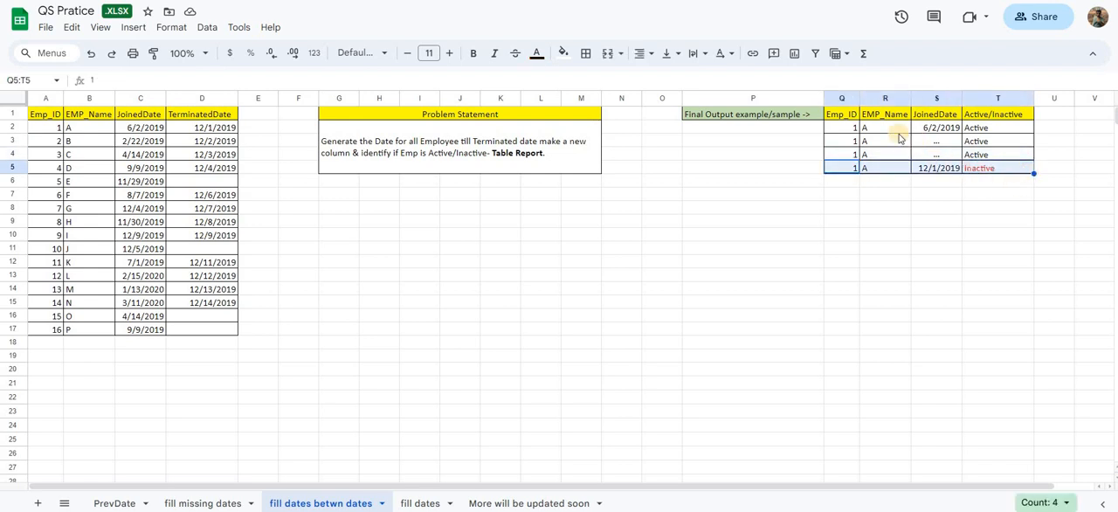
drag(848, 128, 990, 129)
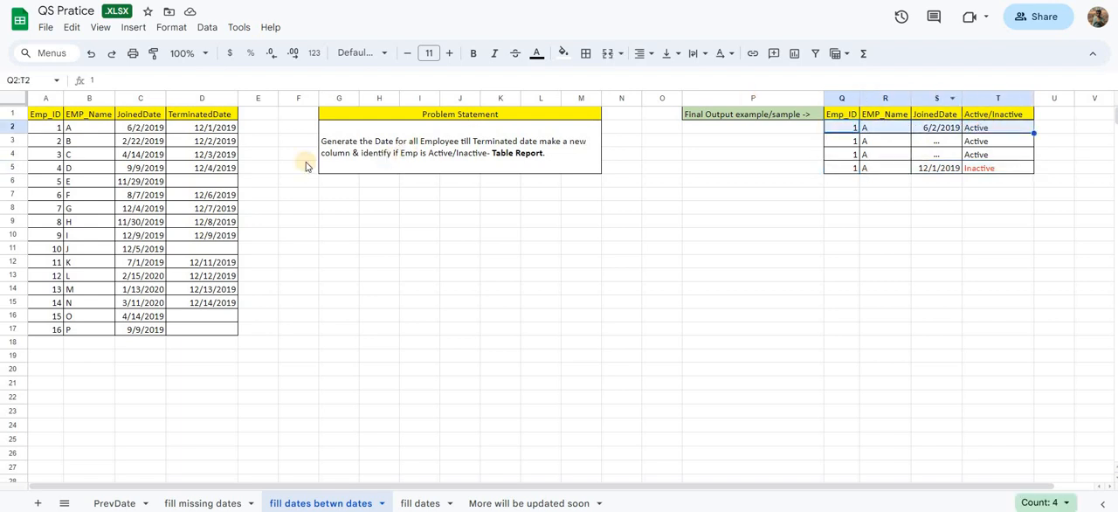
- Examine the JoinedDate and TerminatedDate of Emp_ID 5 in the sheet and in Qlik's inline load script
drag(46, 186, 209, 188)
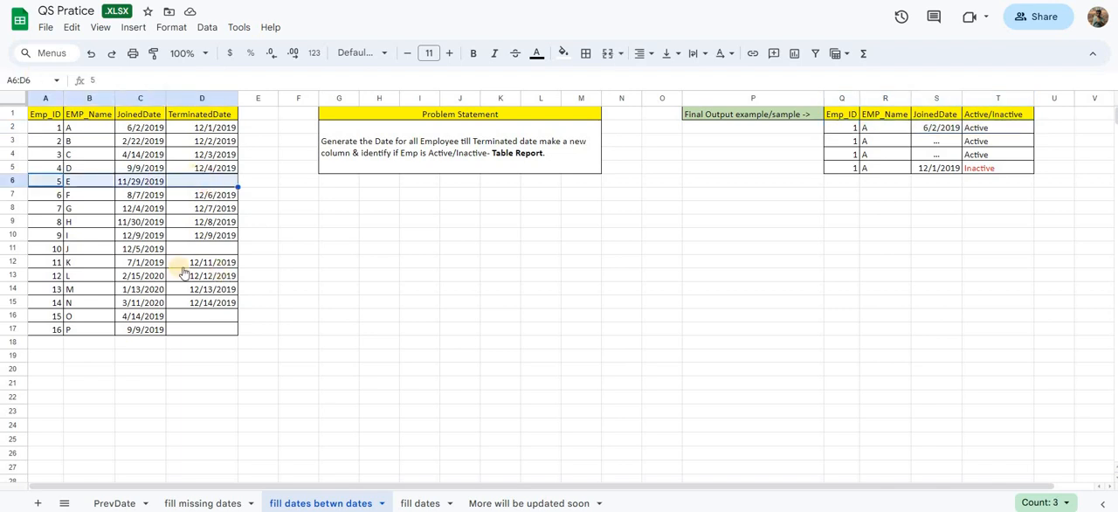
click(132, 185)
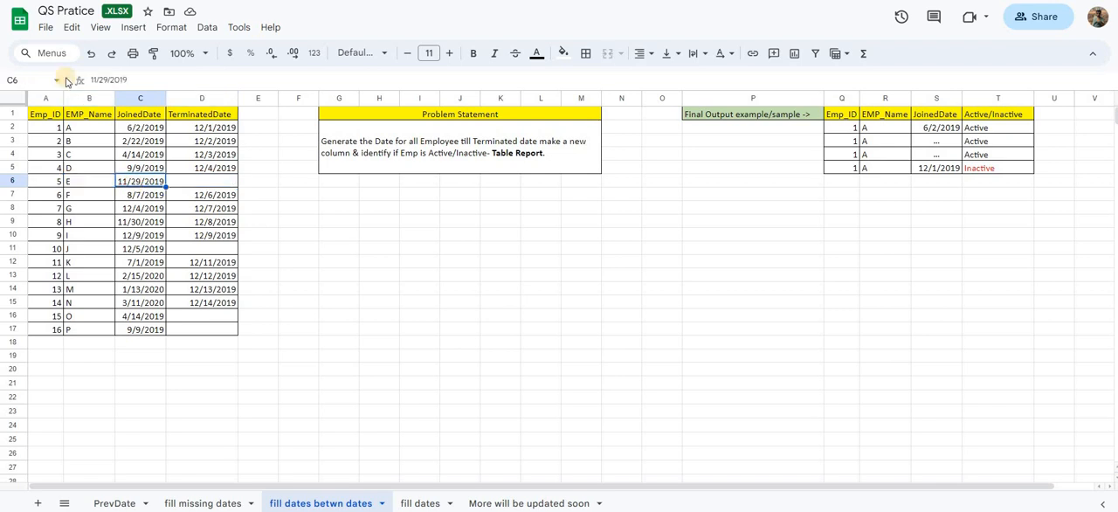
key(ctrl+Tab)
click(321, 175)
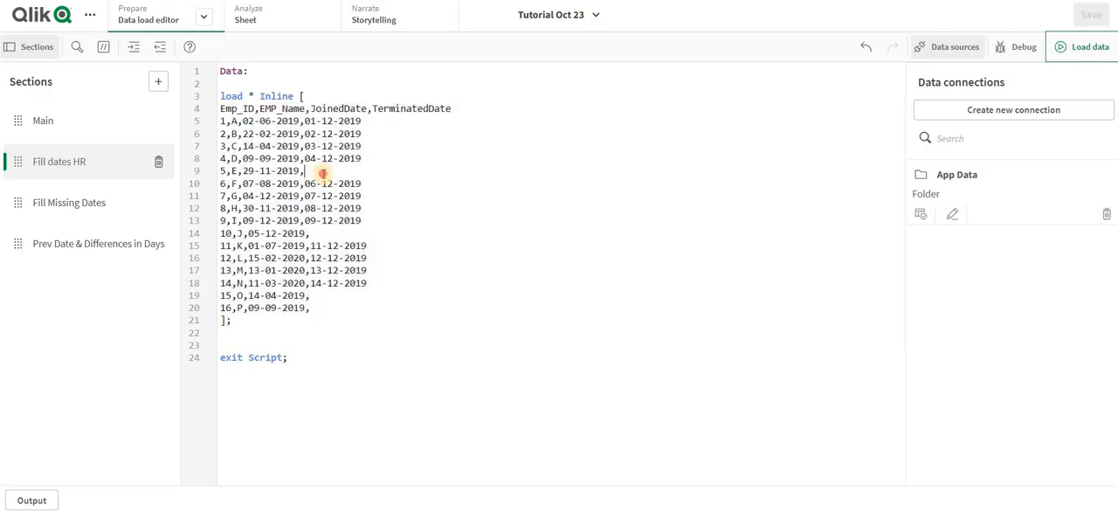
click(199, 173)
key(ctrl+Tab)
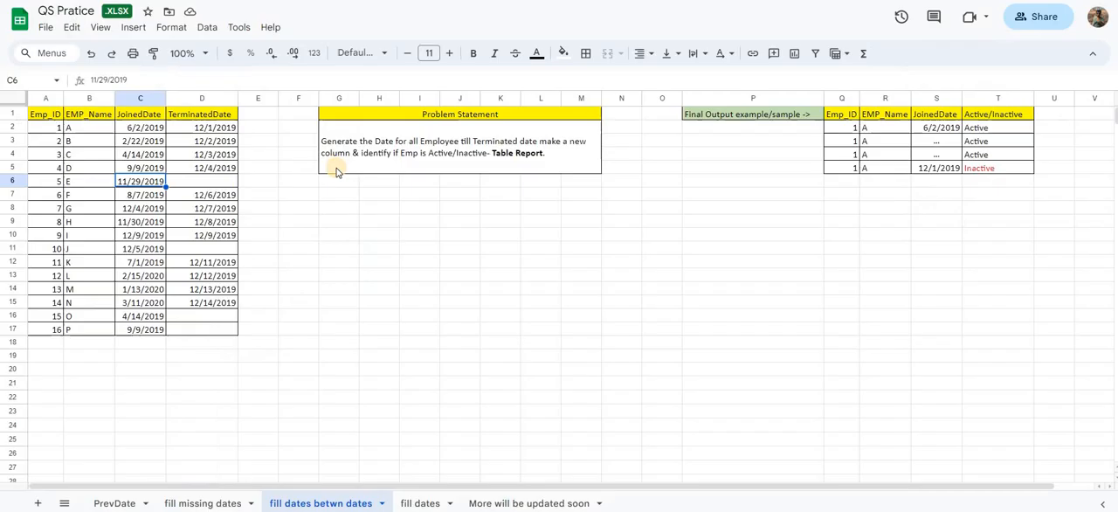
drag(45, 181, 227, 181)
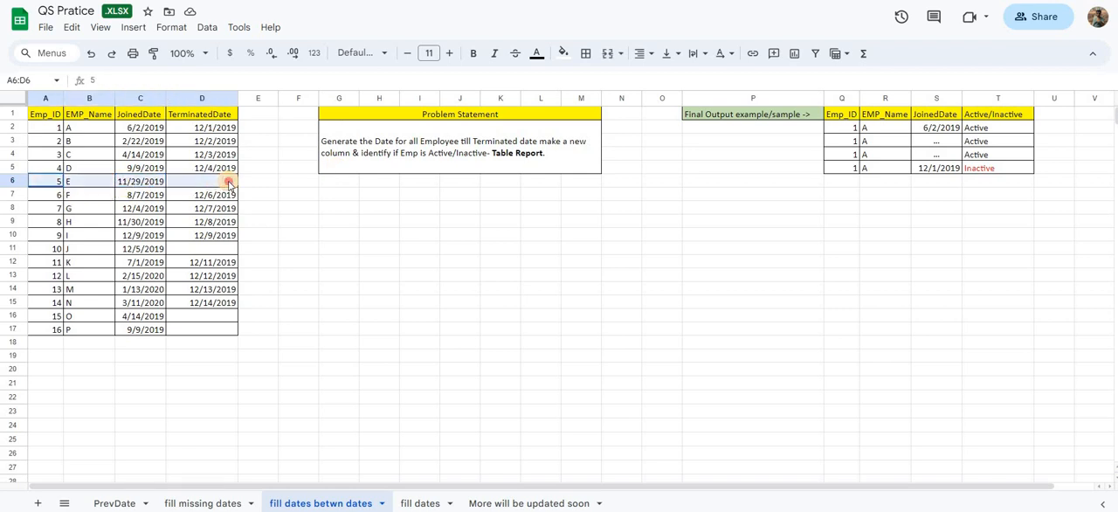
click(150, 183)
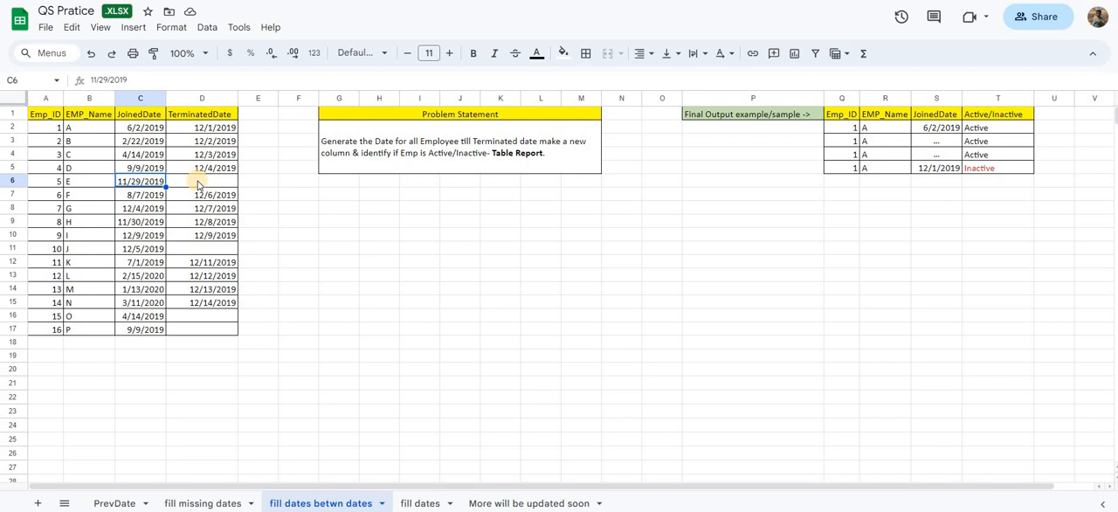
shift+click(199, 184)
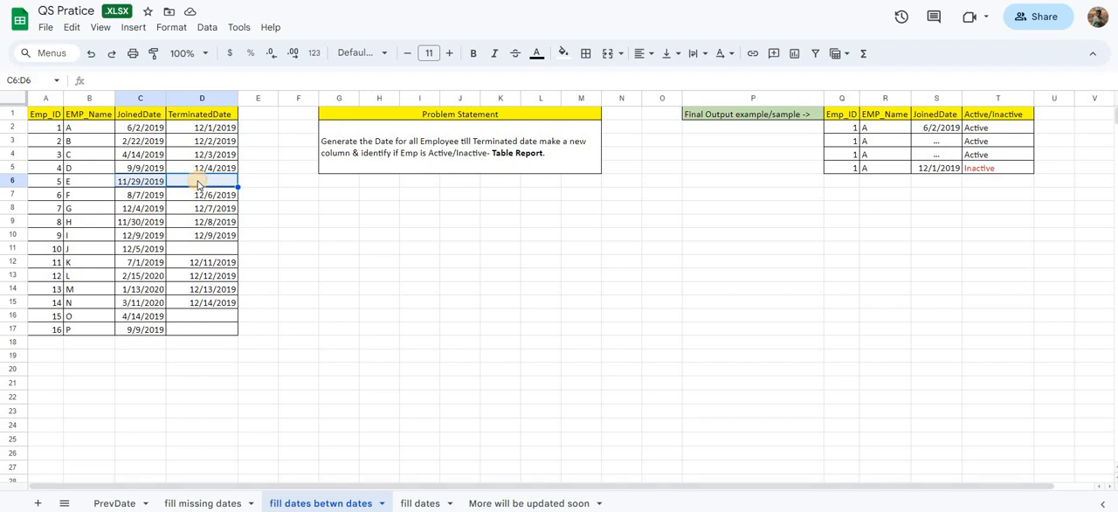
click(198, 183)
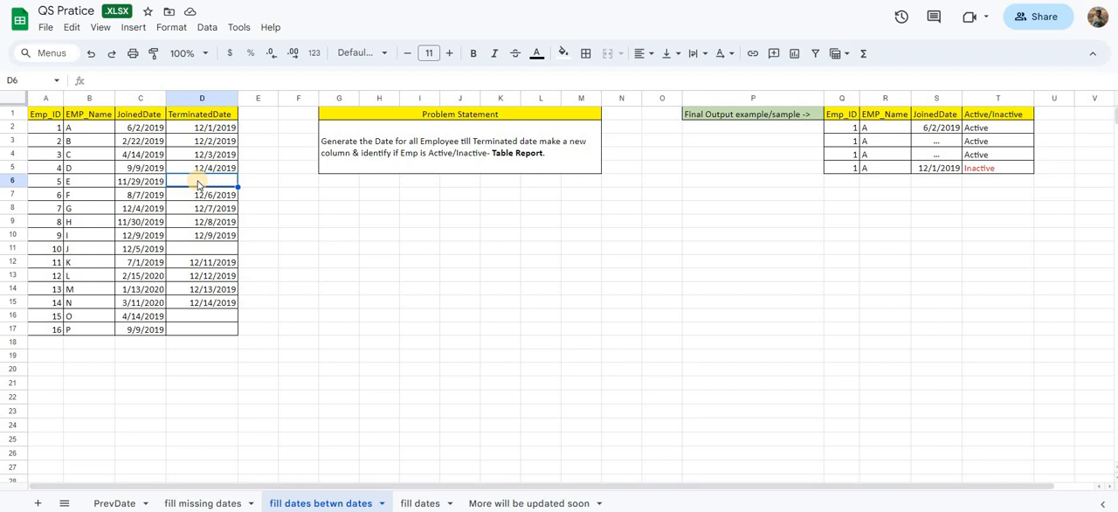
click(142, 182)
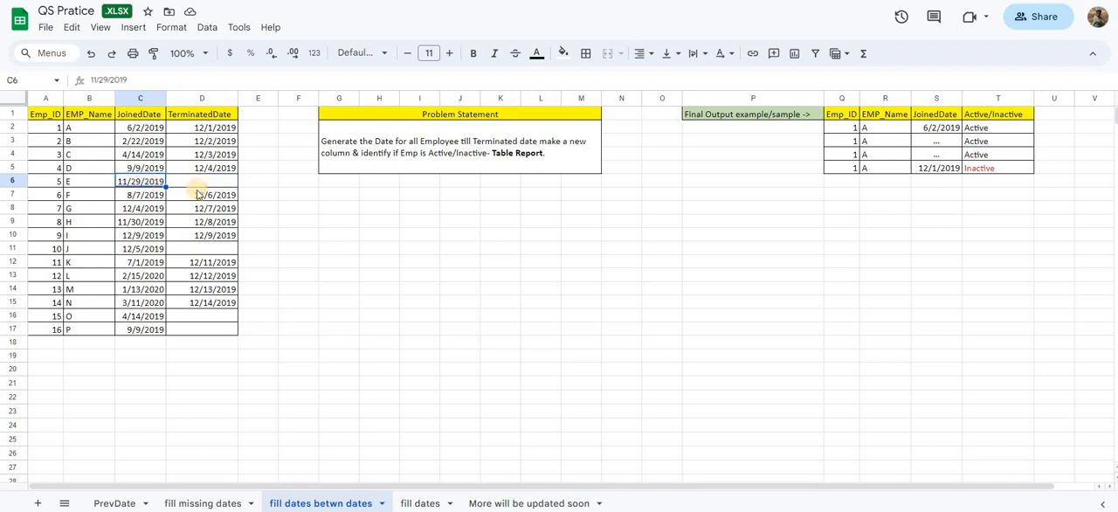
key(Right)
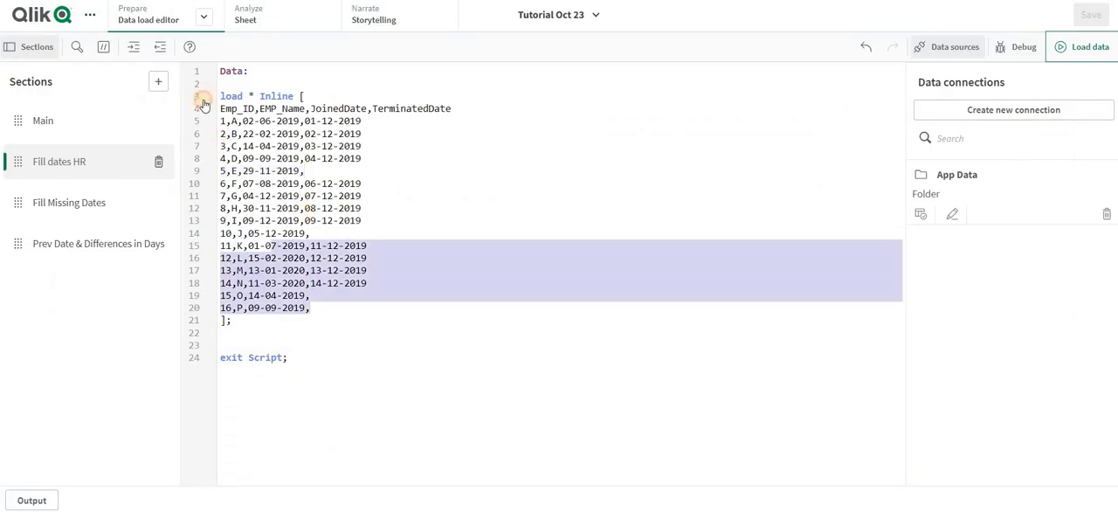
- Review the inline employee rows in Qlik's Data load editor and check them against the Emp_ID 5 row in Google Sheets
drag(201, 103, 201, 120)
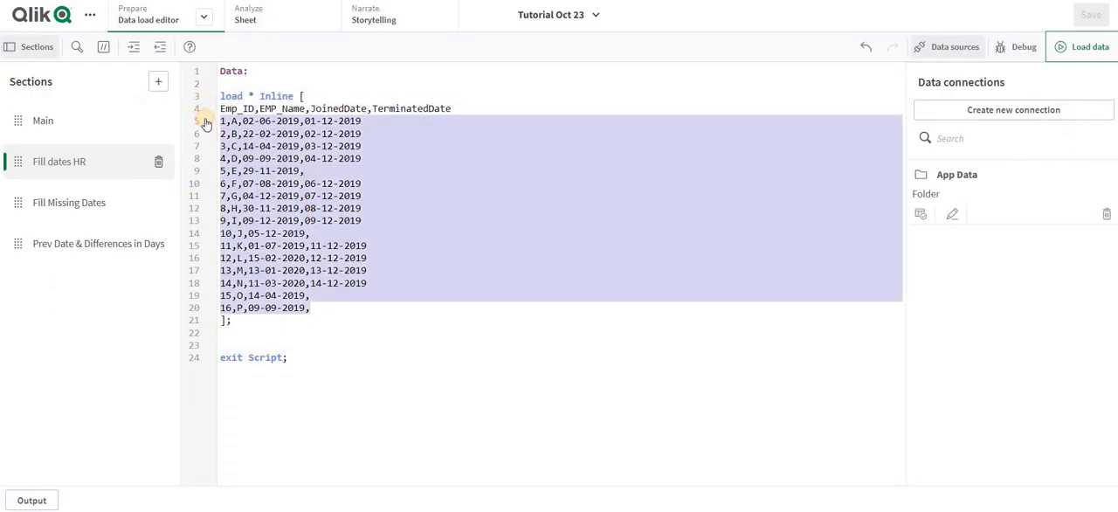
click(241, 84)
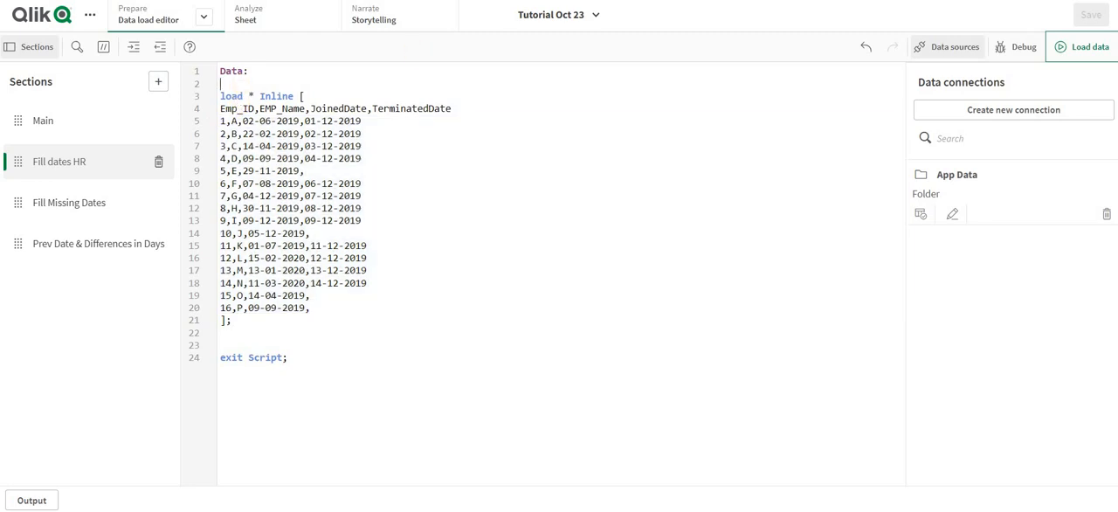
key(ctrl+Tab)
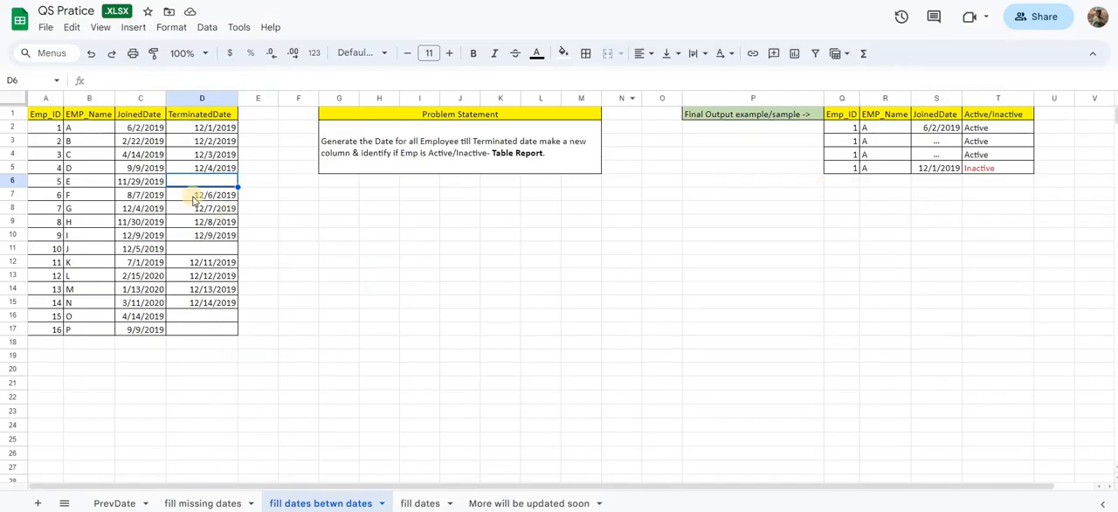
click(142, 114)
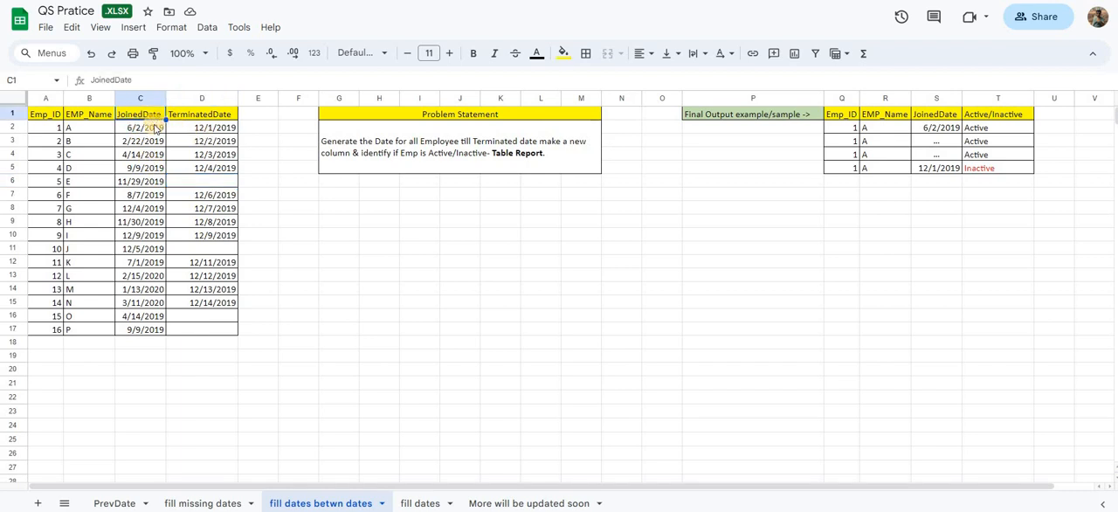
drag(47, 182, 216, 171)
click(47, 185)
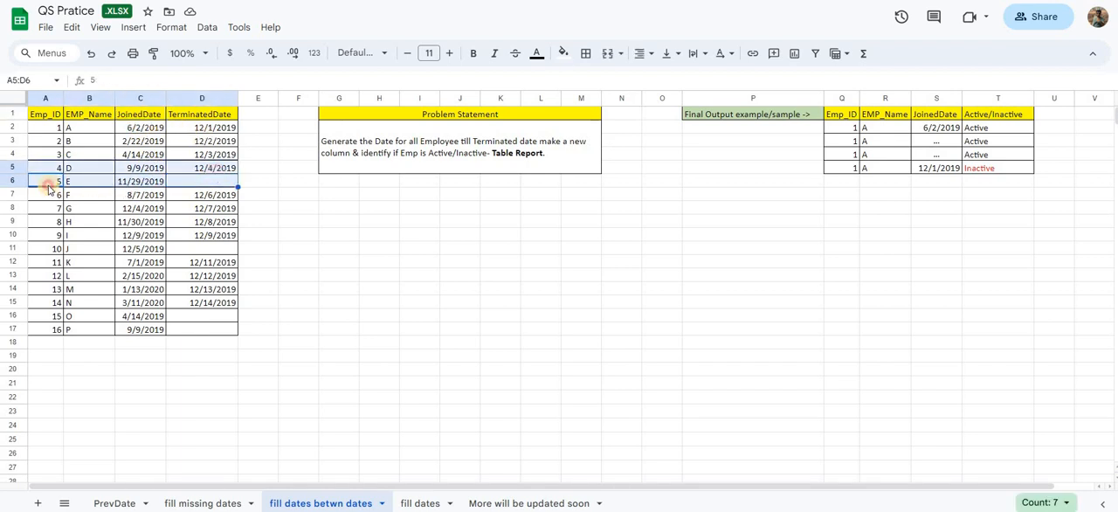
shift+click(208, 185)
click(208, 185)
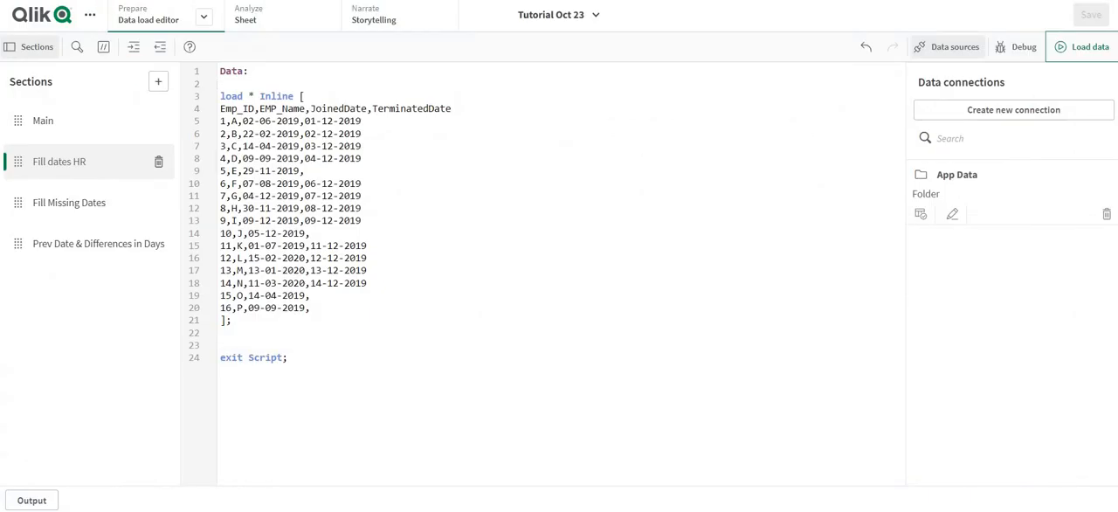
- In Qlik's Data load editor, add a preceding load of Emp_ID, EMP_Name, JoinedDate and TerminatedDate above the inline load, ending with a semicolon
click(238, 83)
click(234, 83)
text(load)
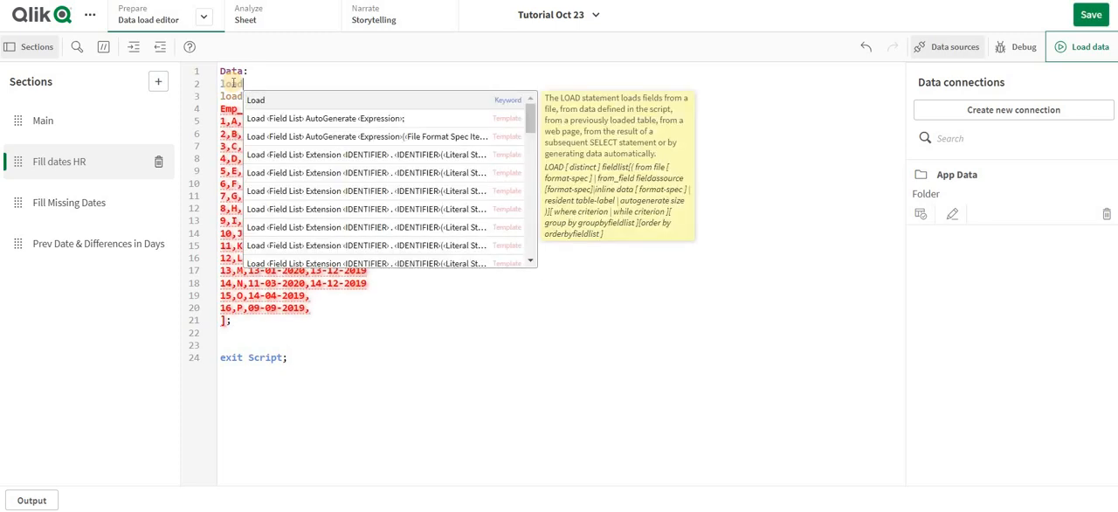
key(Escape)
key(Return)
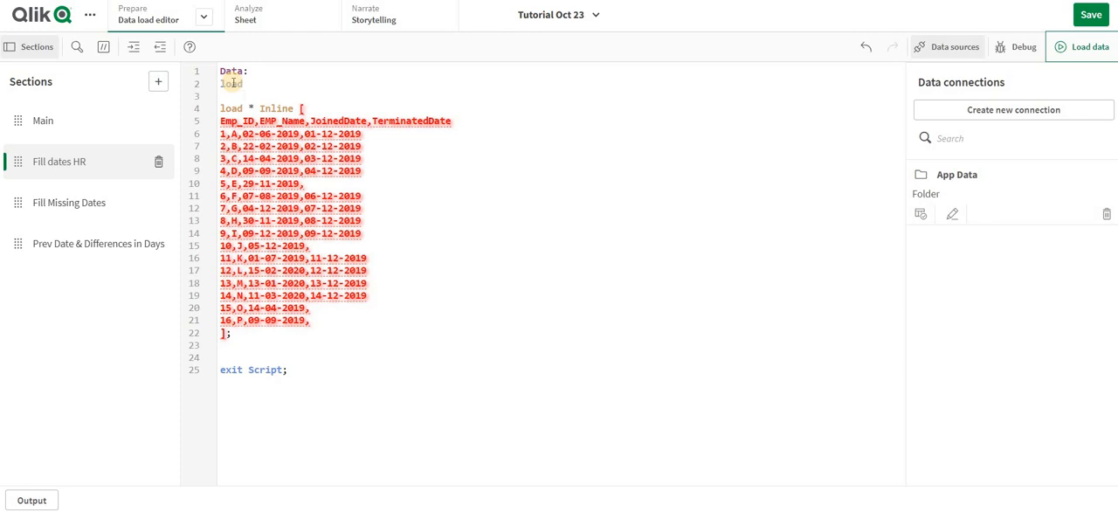
drag(470, 123, 215, 121)
key(ctrl+c)
click(263, 93)
key(ctrl+v)
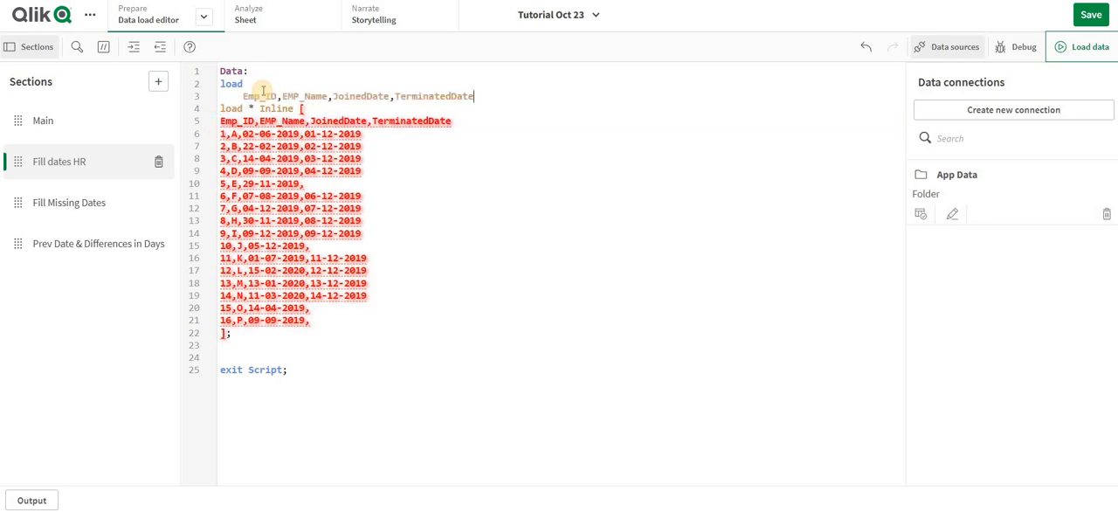
text(;)
- Split the preceding load's field list so that each field is on its own line, and select TerminatedDate
click(281, 96)
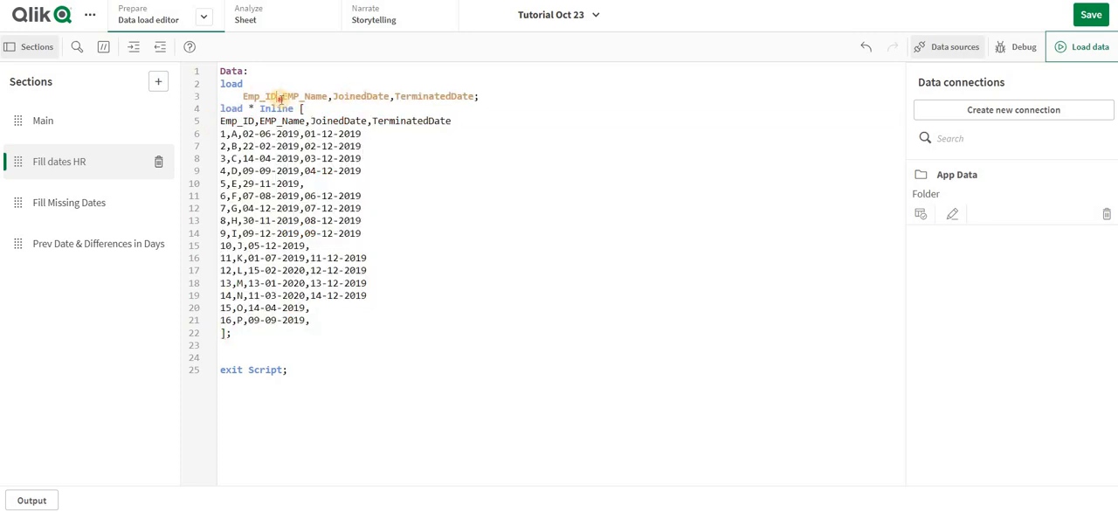
ctrl+click(333, 99)
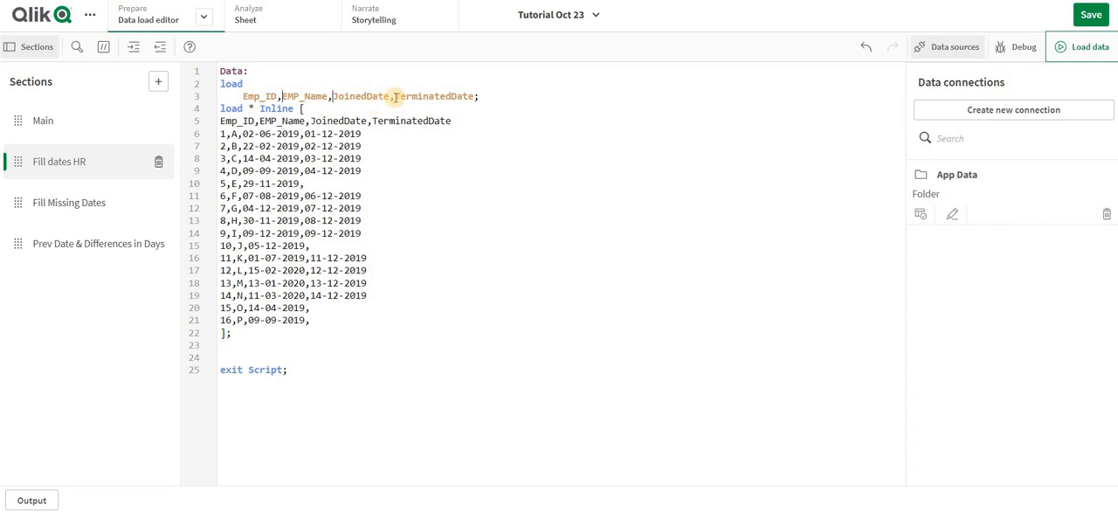
ctrl+click(394, 96)
key(Return)
double_click(313, 133)
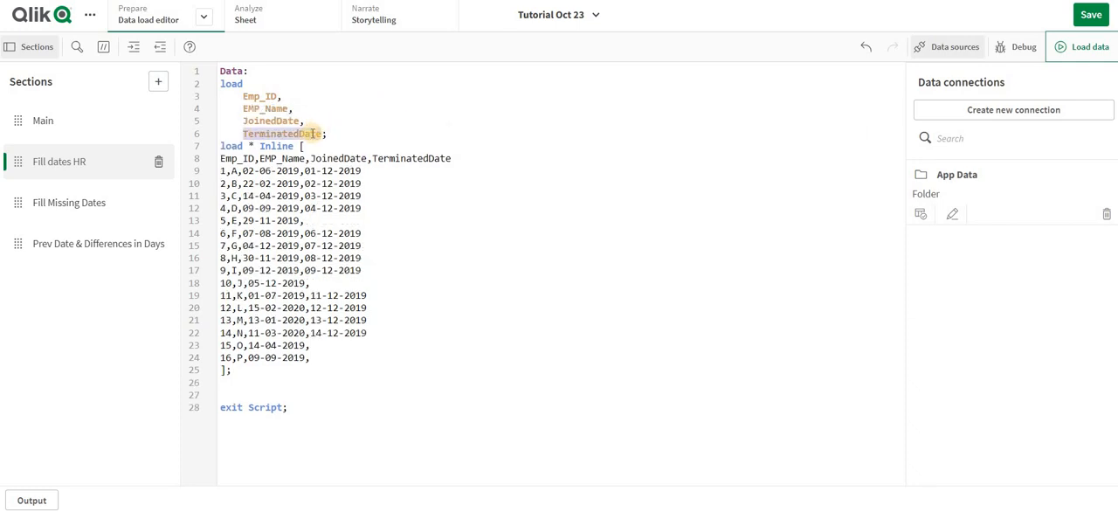
- Turn the TerminatedDate line of the preceding load into an empty if() expression aliased as TerminatedDate
key(Home)
text(as)
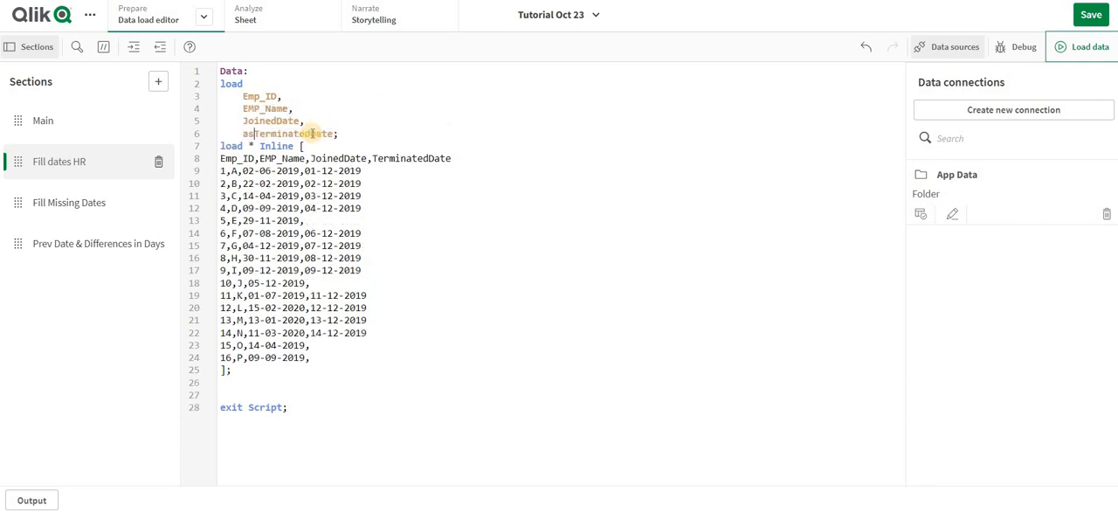
key(Left)
key(Left)
key(Left)
text(if())
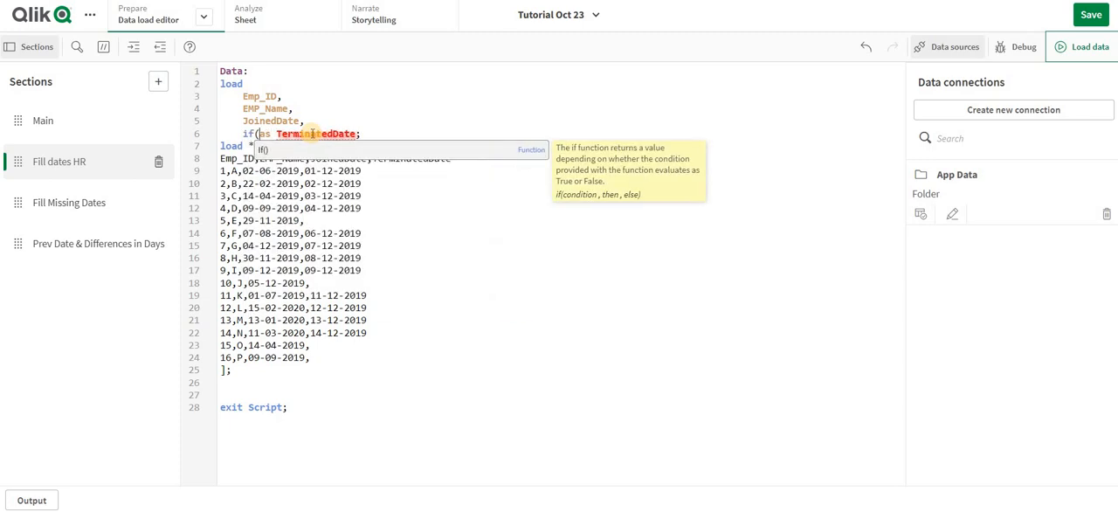
key(Left)
key(Left)
- Enter IsNull(TerminatedDate) as the condition inside the if() expression
double_click(322, 134)
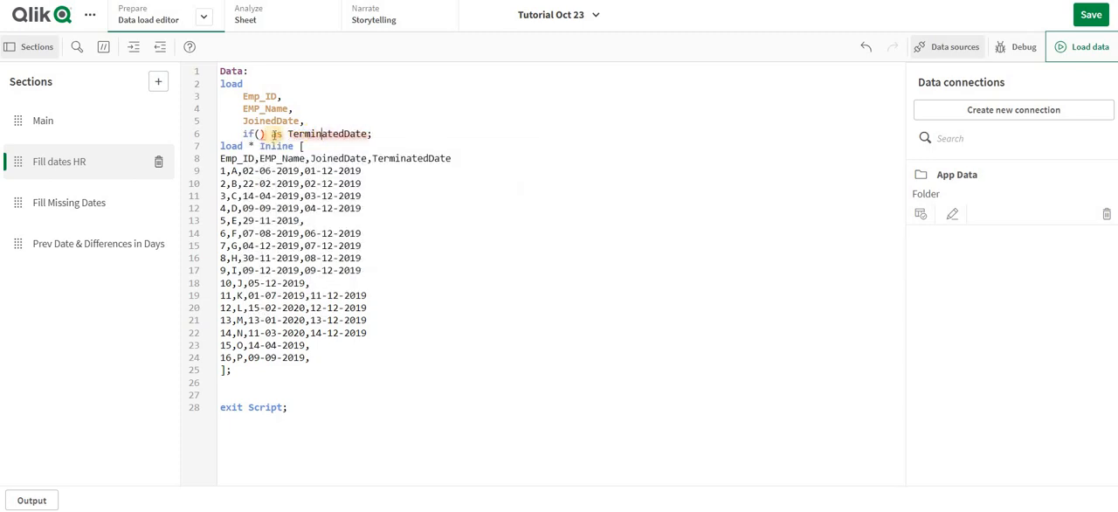
key(ctrl+c)
click(260, 134)
key(ctrl+v)
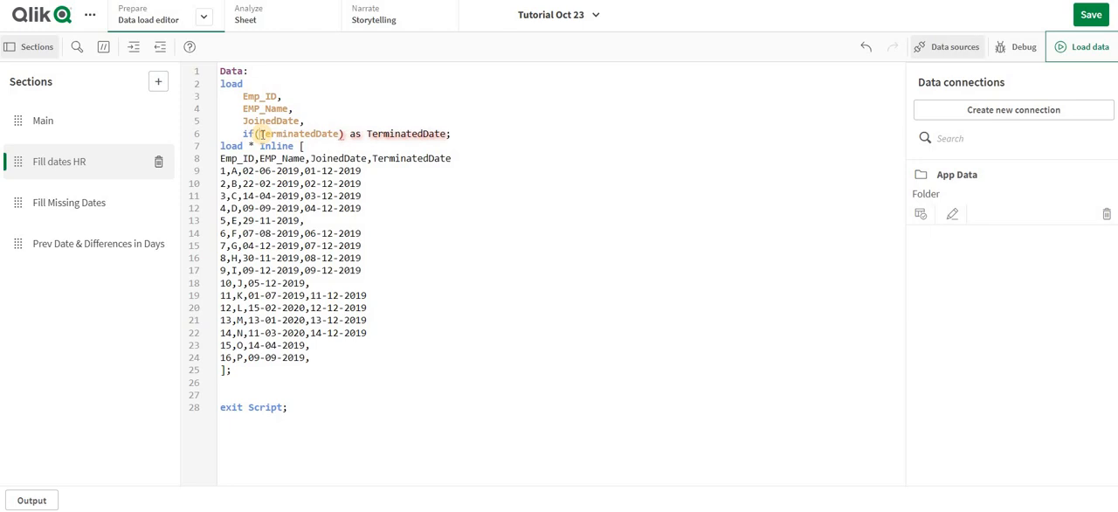
double_click(262, 134)
key(BackSpace)
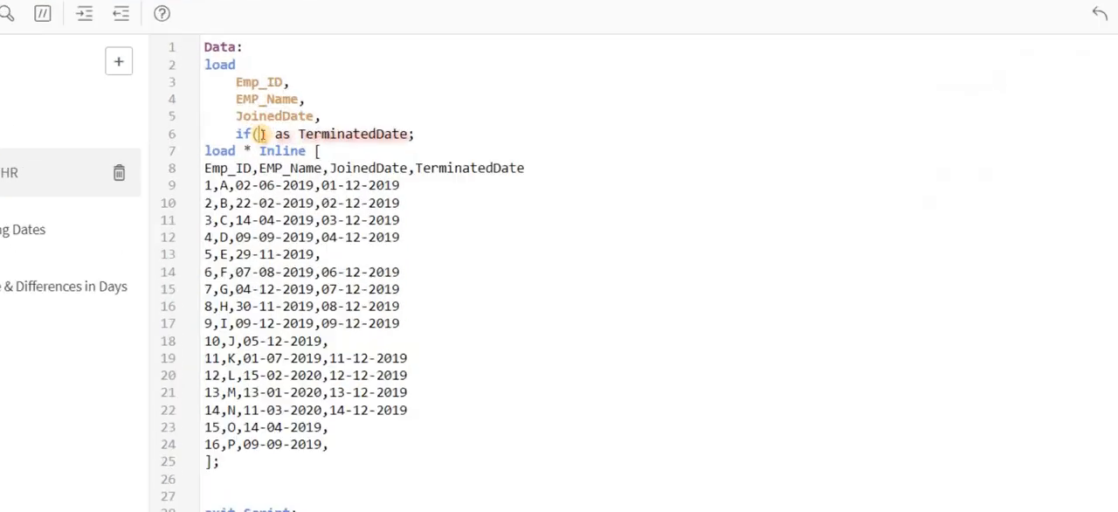
text(isn)
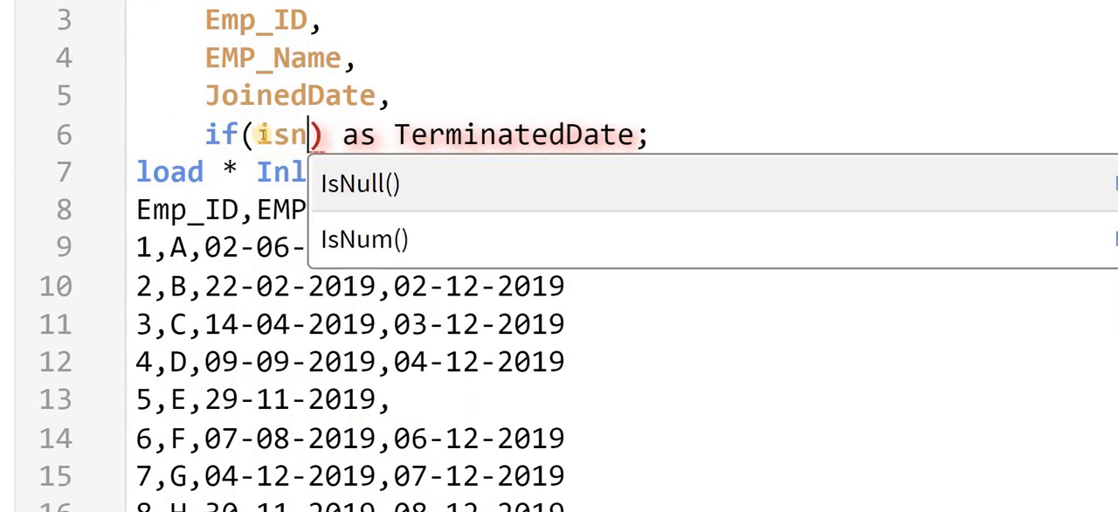
key(Escape)
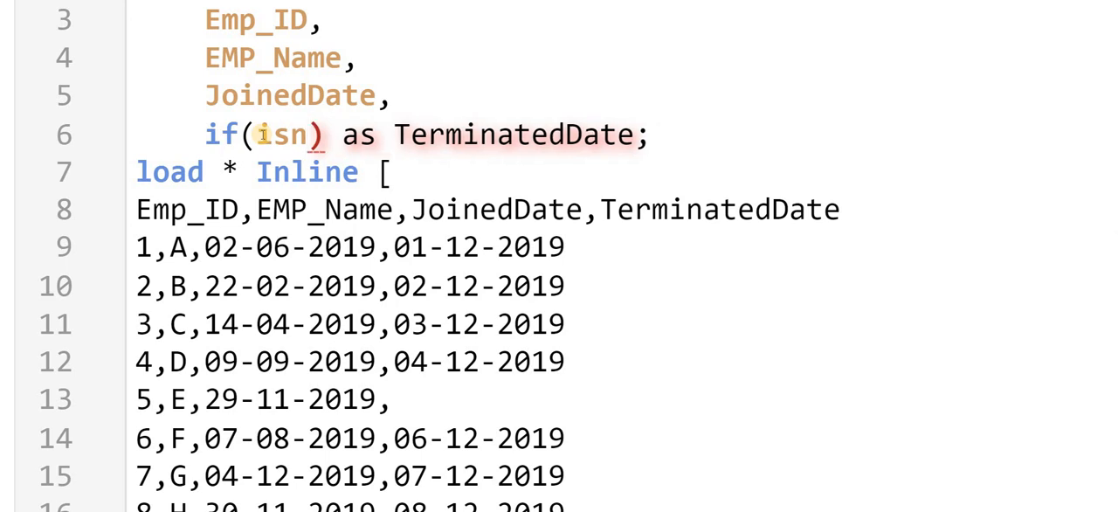
text(u)
key(Return)
key(ctrl+v)
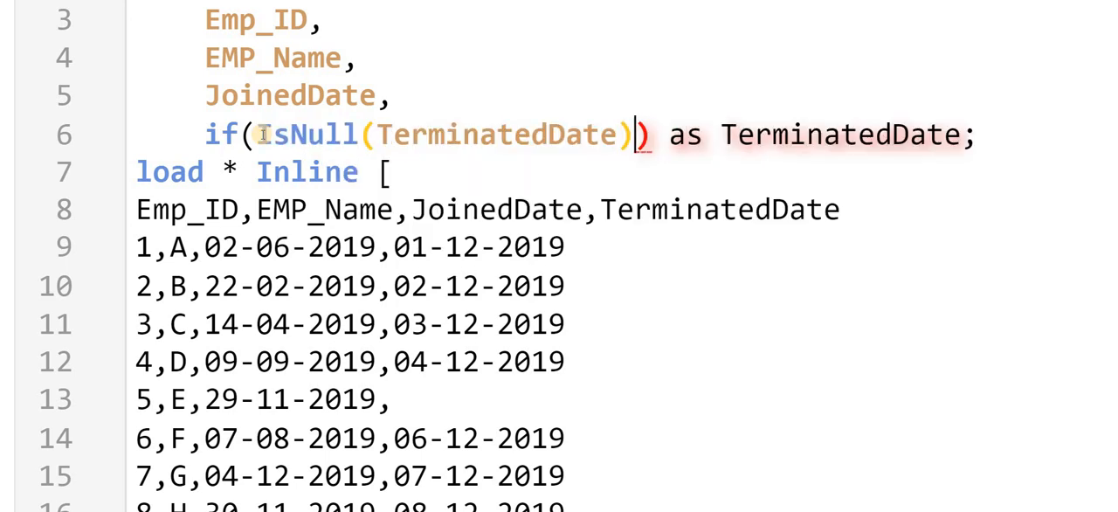
- Extend the if condition with or Len(Trim(TerminatedDate) =0 after the IsNull check
text(or )
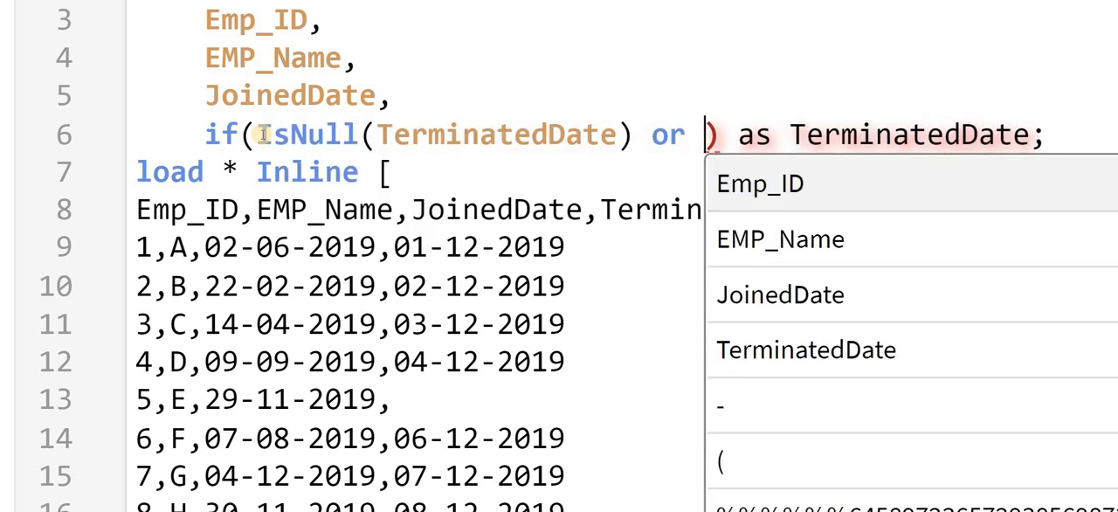
text(le)
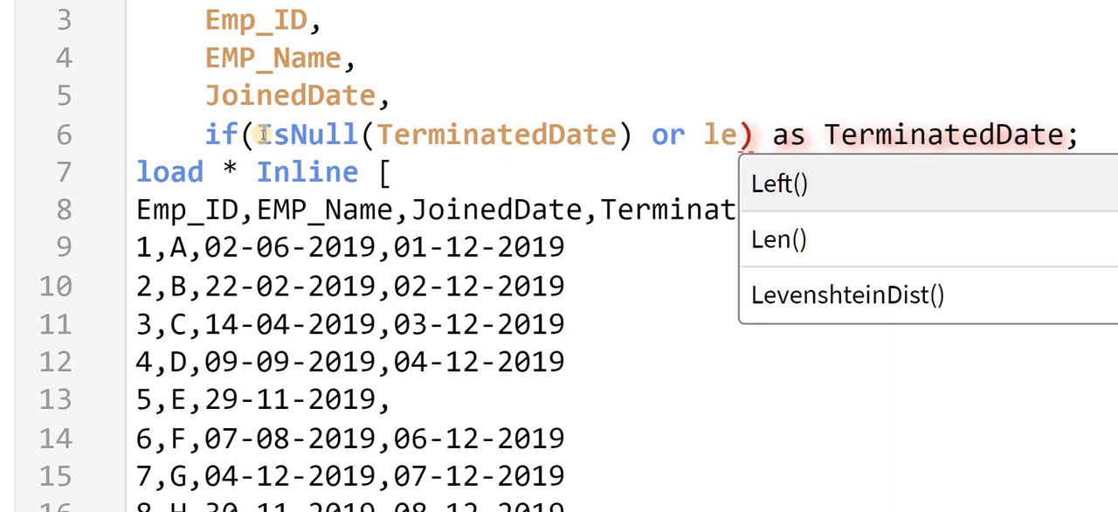
key(Down)
key(Return)
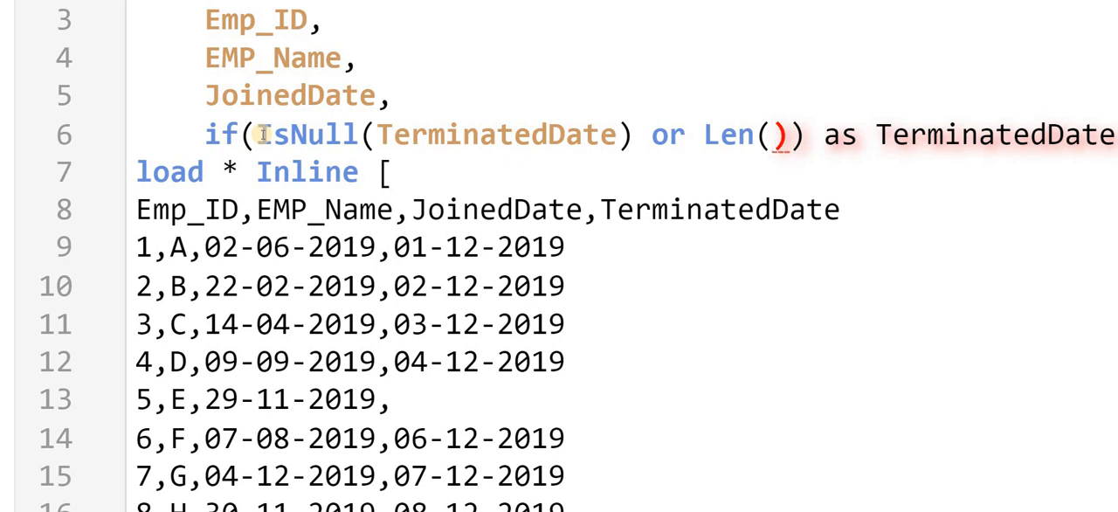
text(tri)
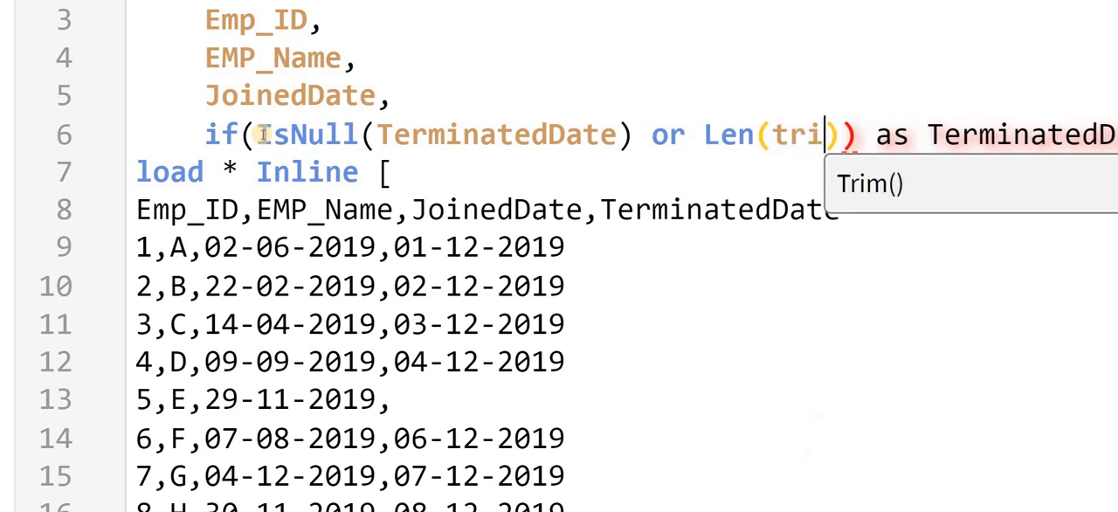
key(Tab)
text(TerminatedDate))
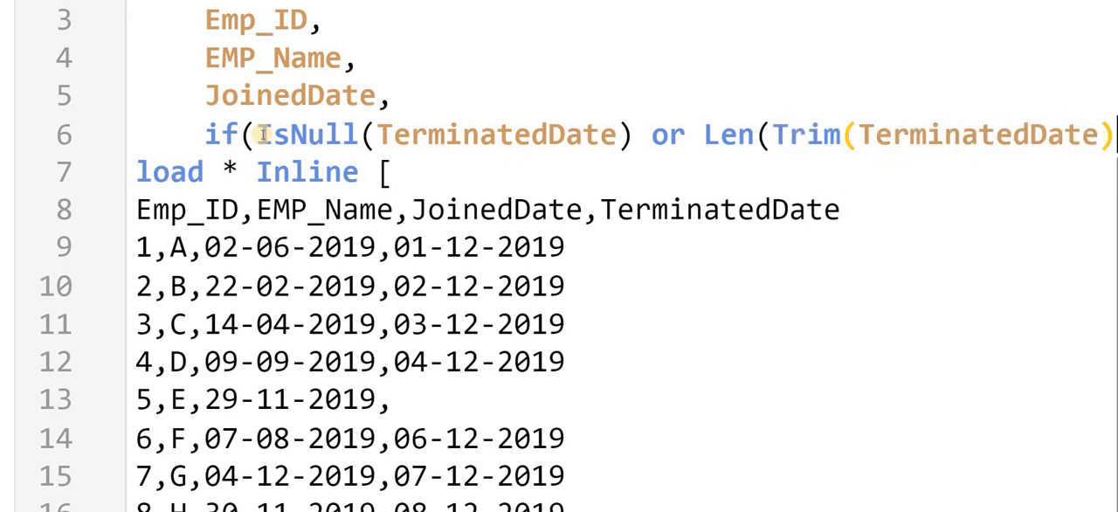
text( =0)
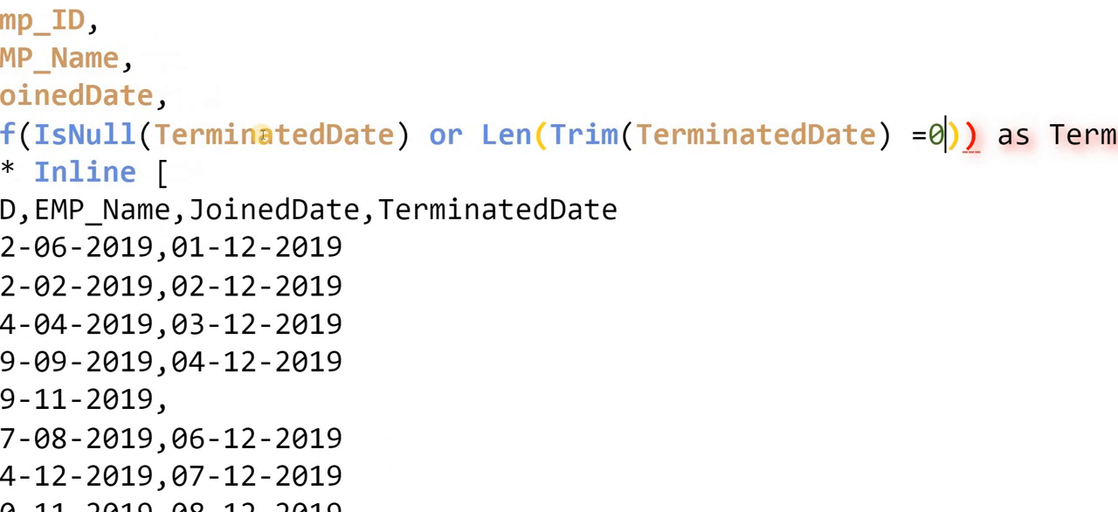
text( ,)
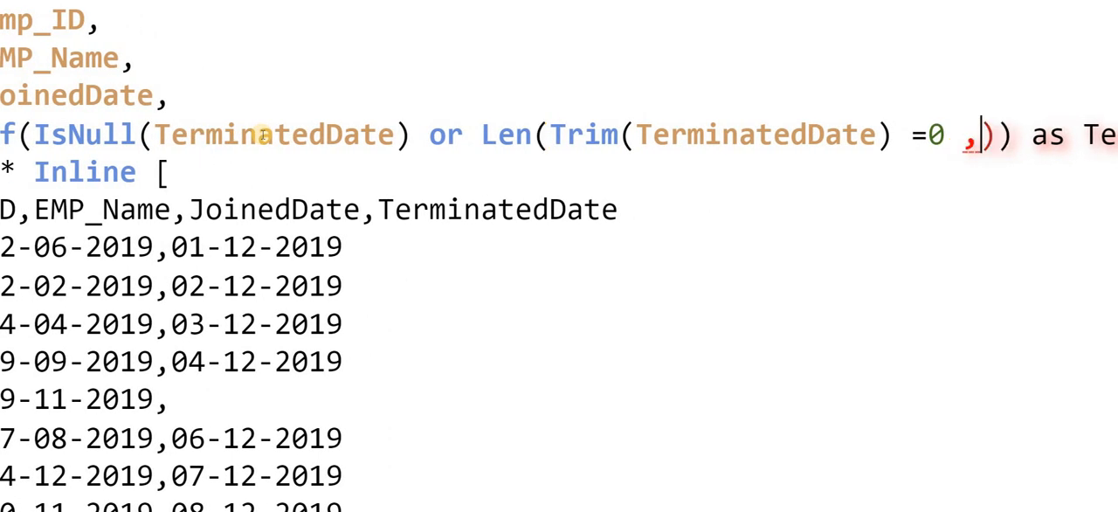
- Add JoinedDate as the then value and 0 as the else value of the if expression
click(972, 140)
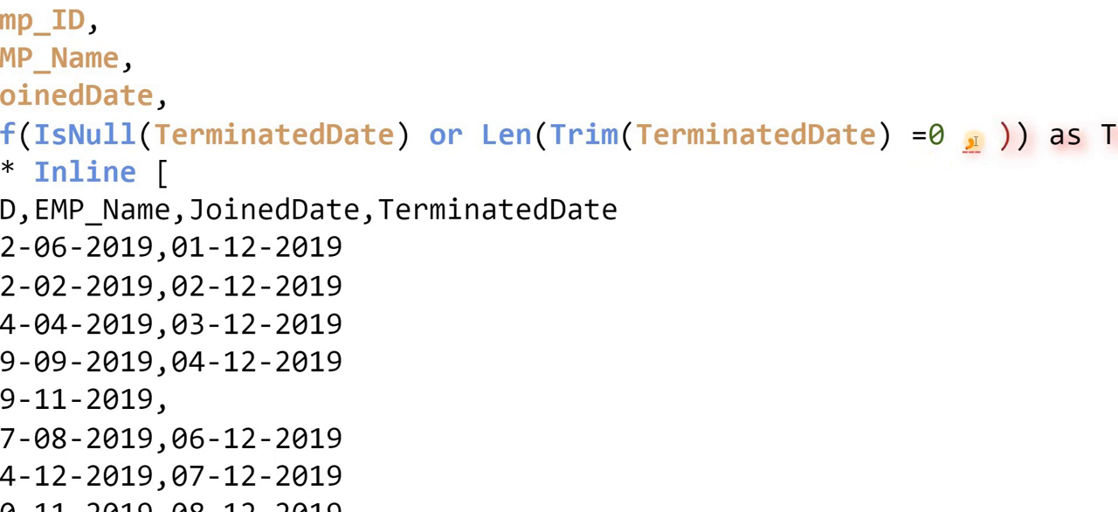
text(Jo)
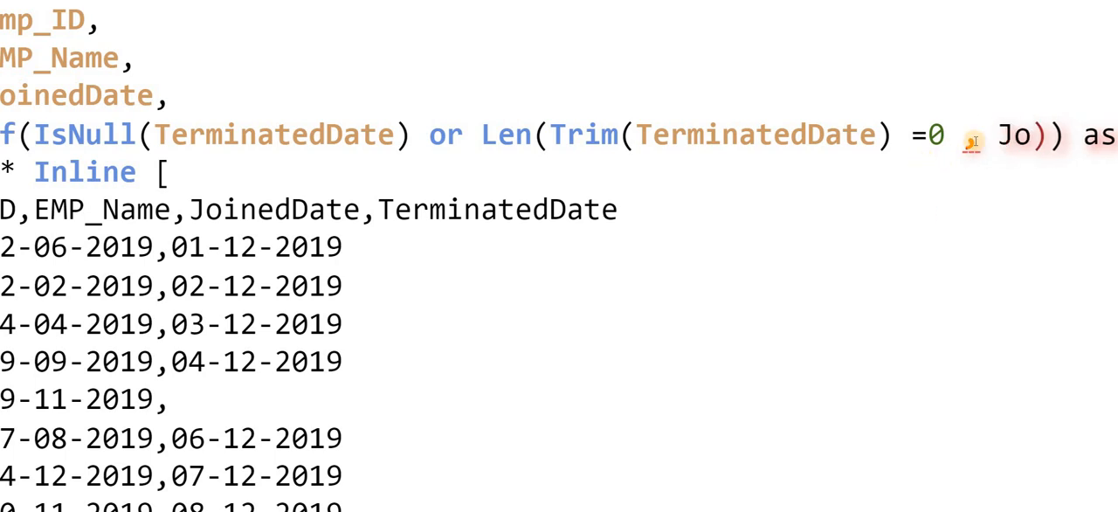
text(inedDate ,)
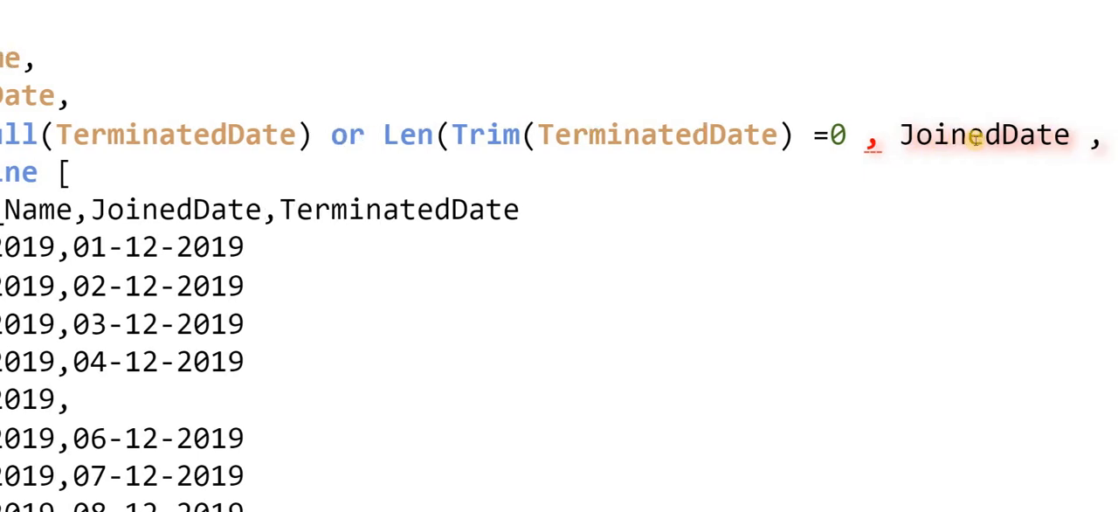
text(0)
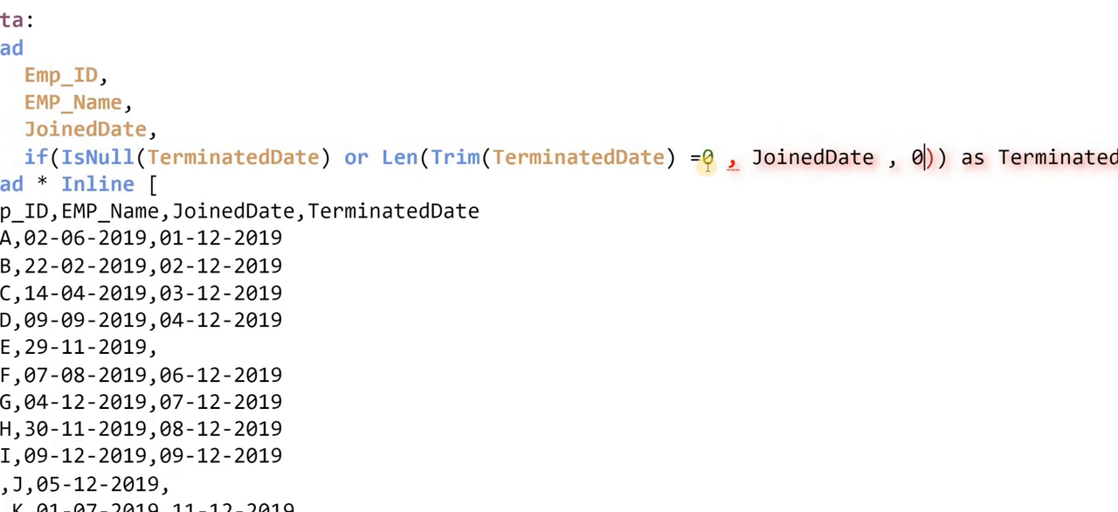
- Correct the if expression's parentheses by removing the extra one after 0 and closing Len directly after Trim(TerminatedDate)
click(740, 159)
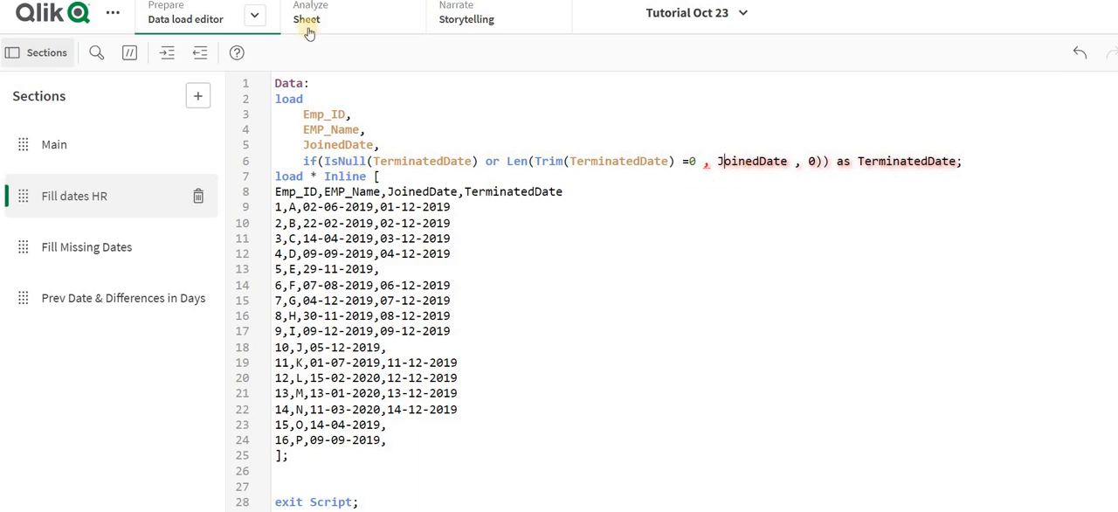
click(822, 161)
key(BackSpace)
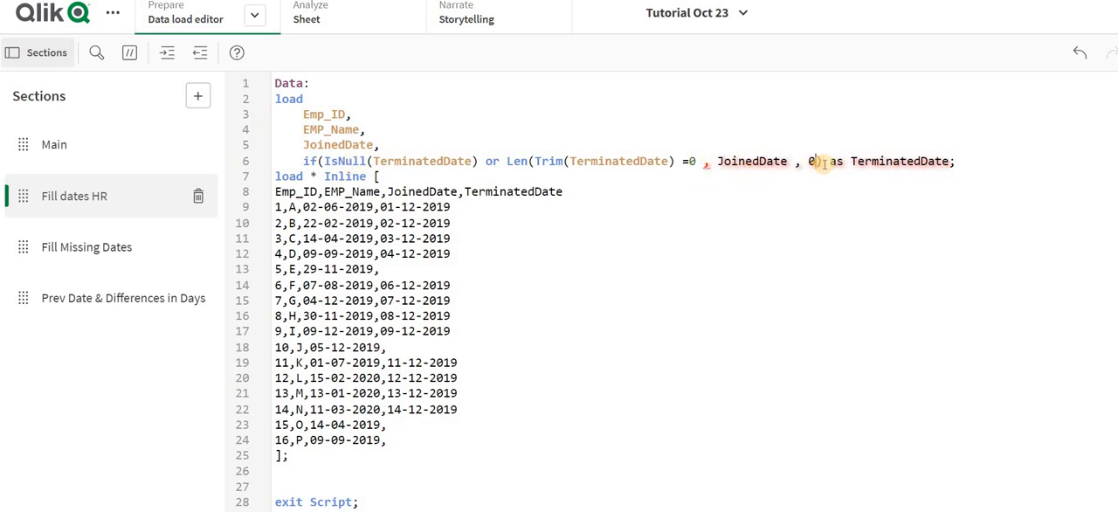
click(675, 161)
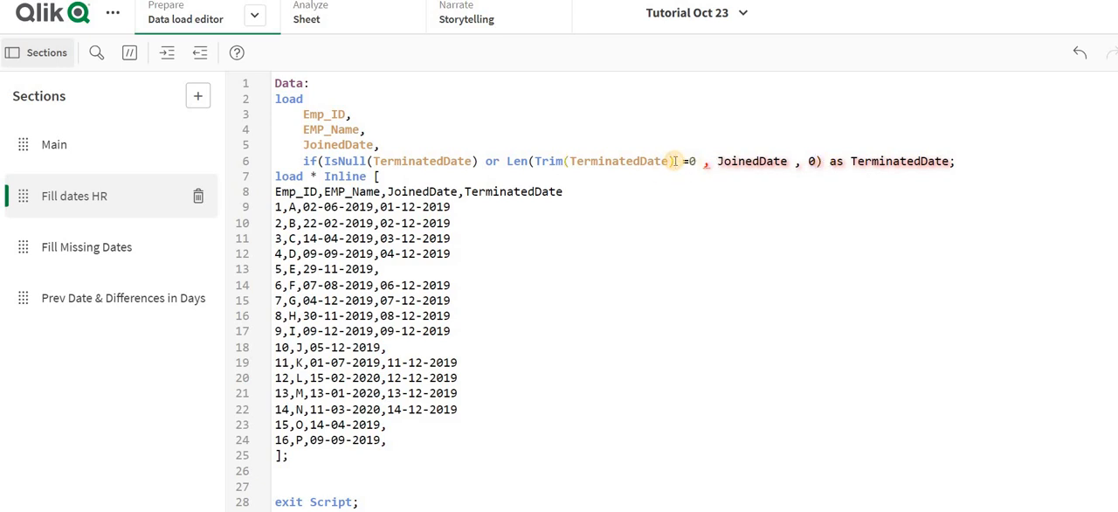
text())
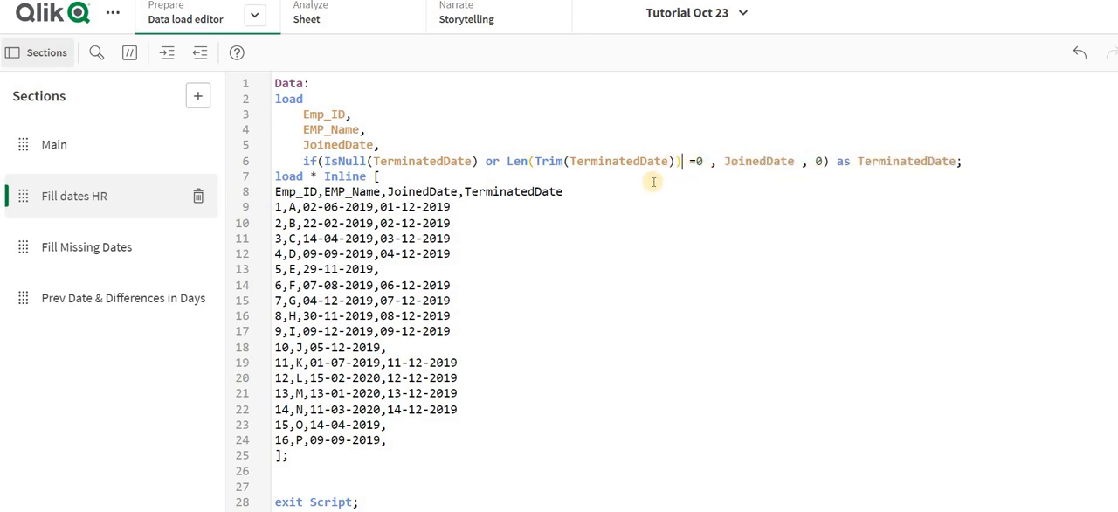
click(821, 162)
click(380, 207)
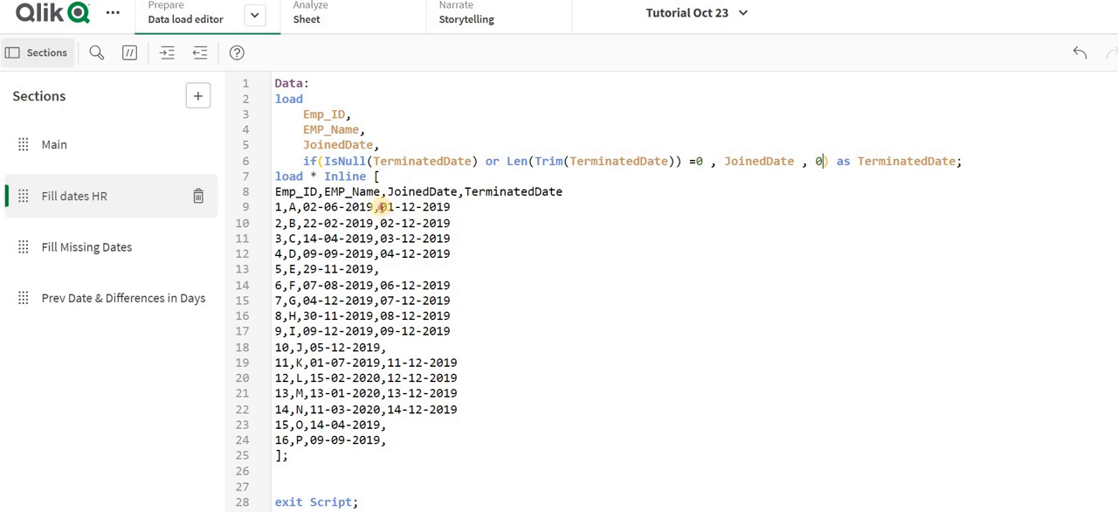
shift+click(464, 207)
click(399, 176)
key(Return)
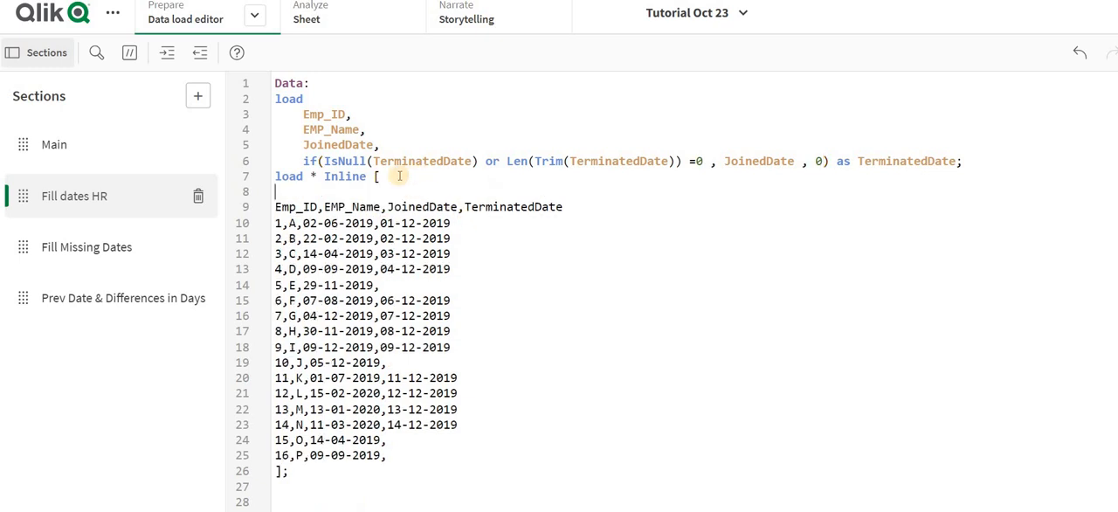
text(//DD-MM-YYYY)
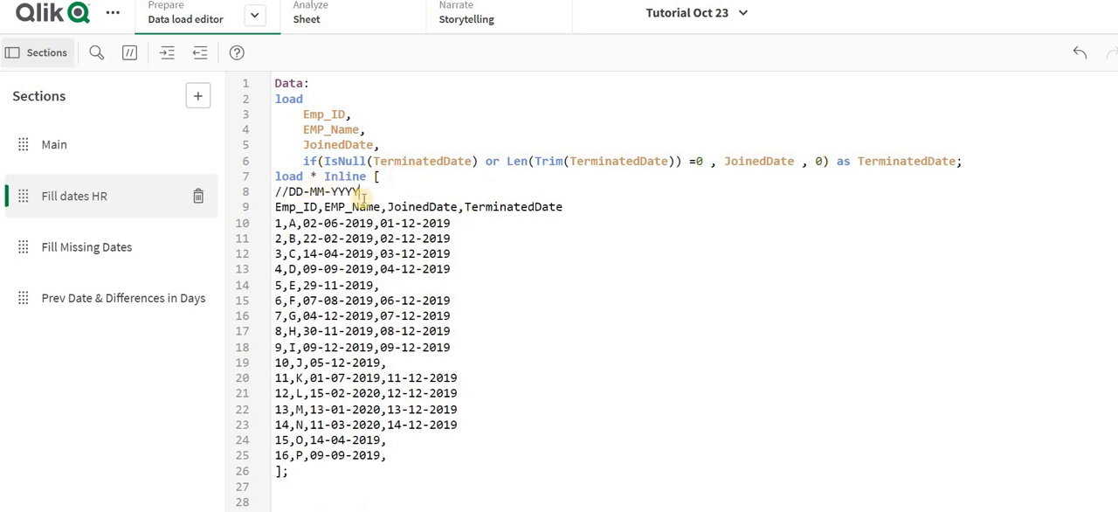
key(ctrl+z)
key(ctrl+z)
key(ctrl+z)
- Insert the comment //DD-MM-YYYY on a new line above the Data: label
click(276, 81)
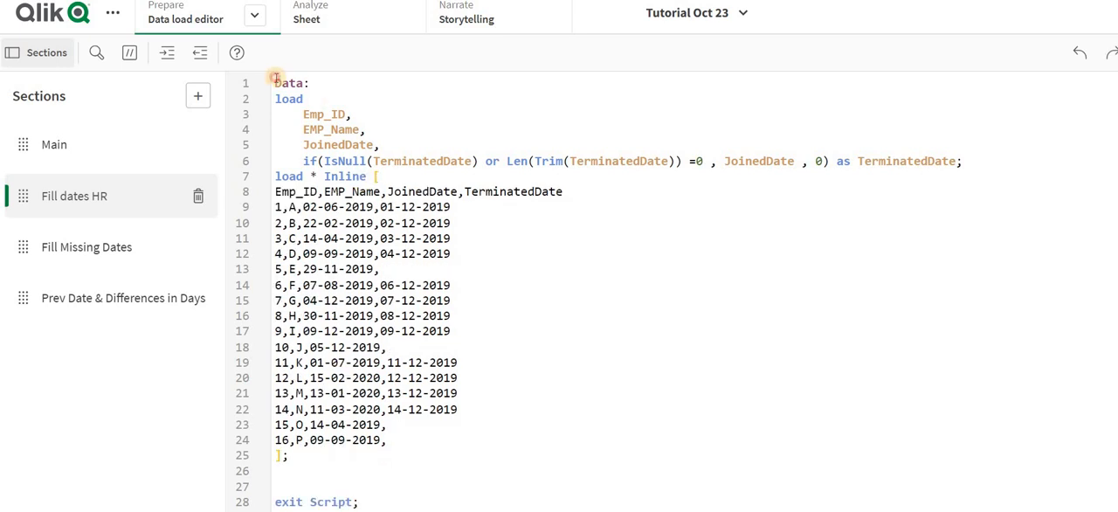
key(Return)
key(Up)
text(//DD-MM-YYYY)
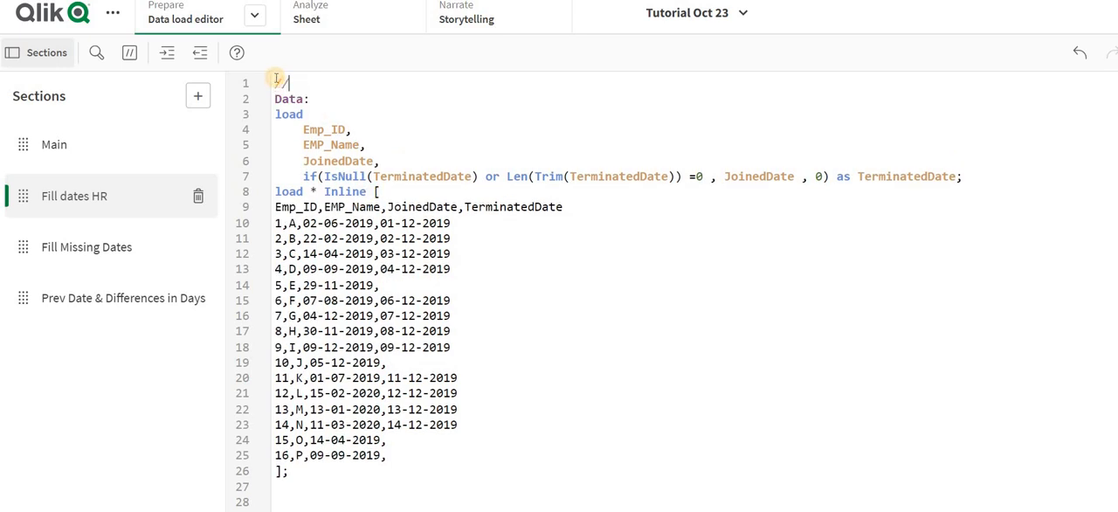
- Wrap the if expression's then value as Date#(JoinedDate,'DD-MM-YYYY')
double_click(387, 223)
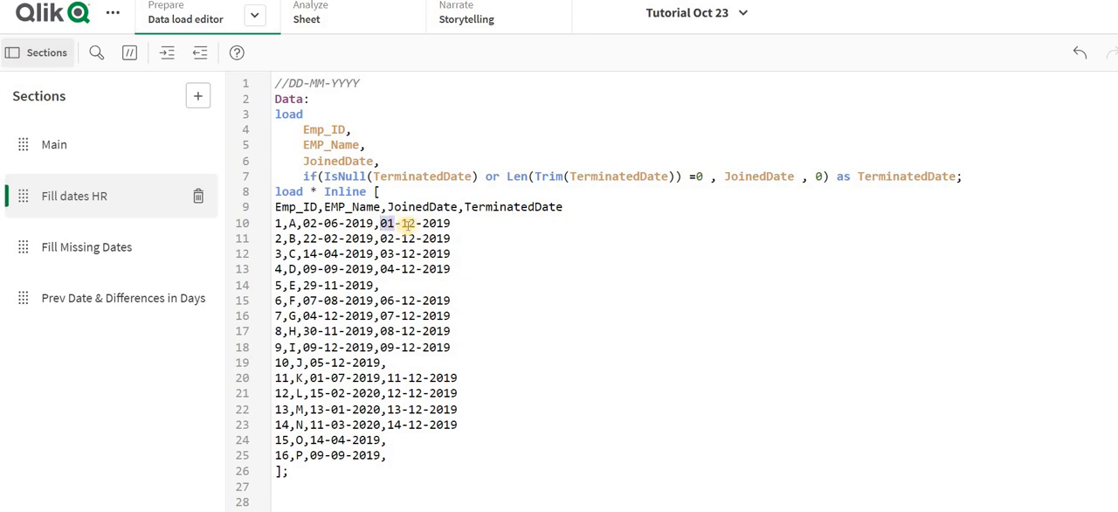
click(723, 176)
text(dat)
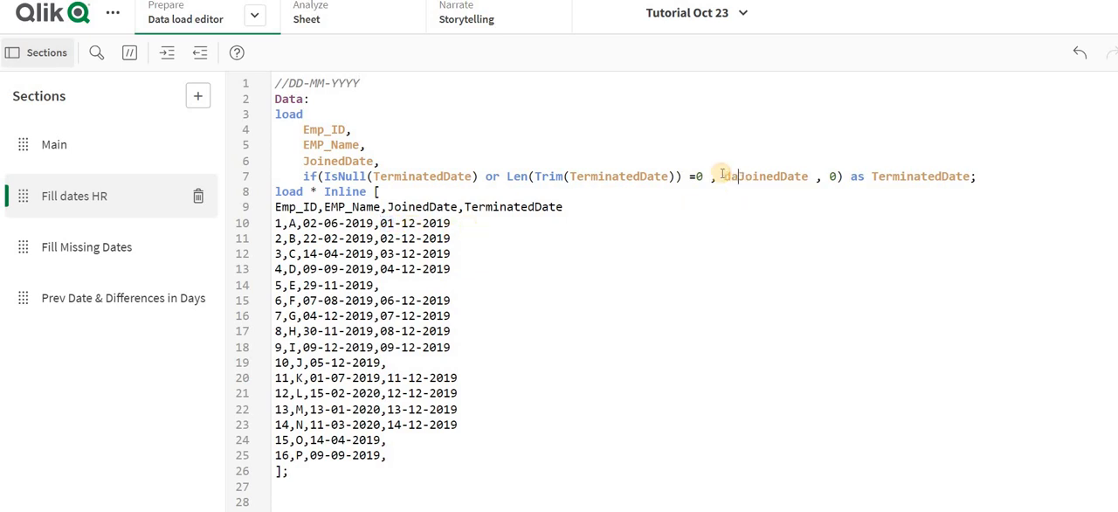
key(Down)
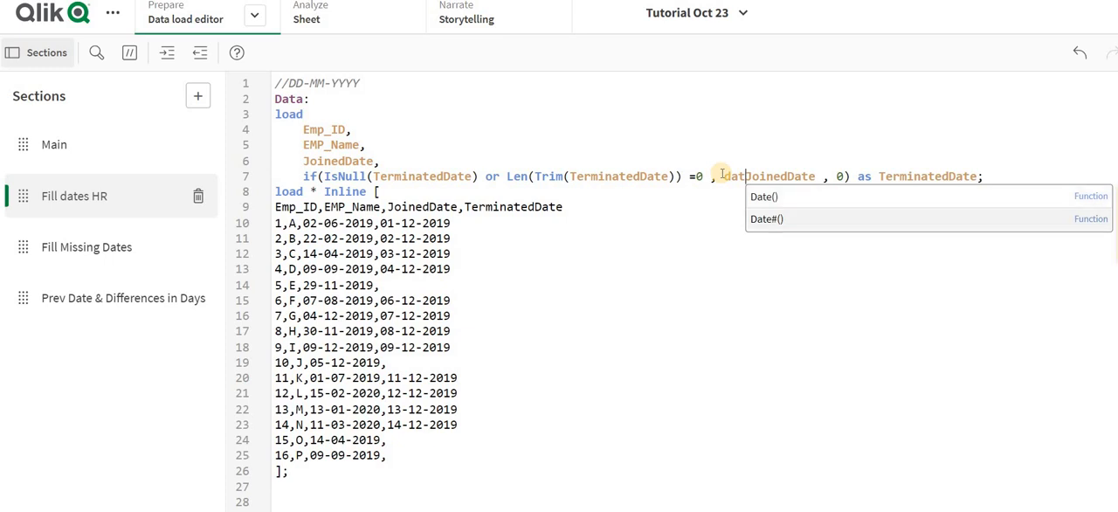
key(Return)
key(Delete)
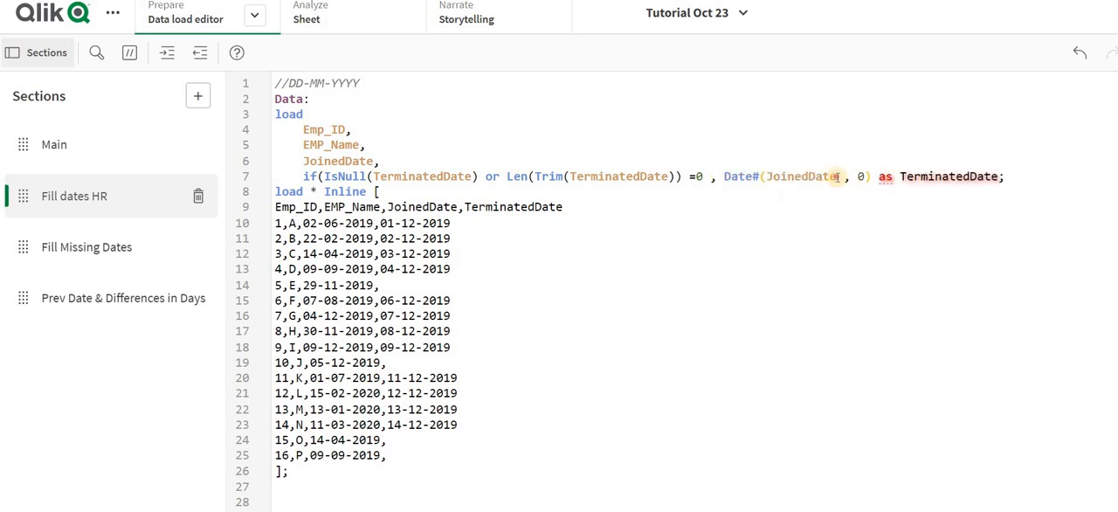
click(837, 175)
text(,''))
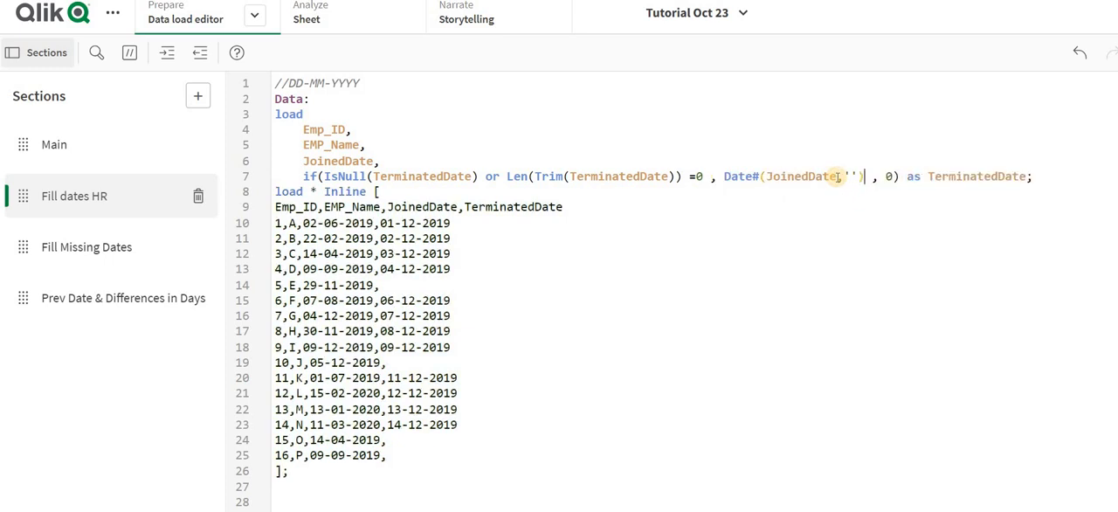
key(Left)
key(Left)
text(DD-MM-YYYY)
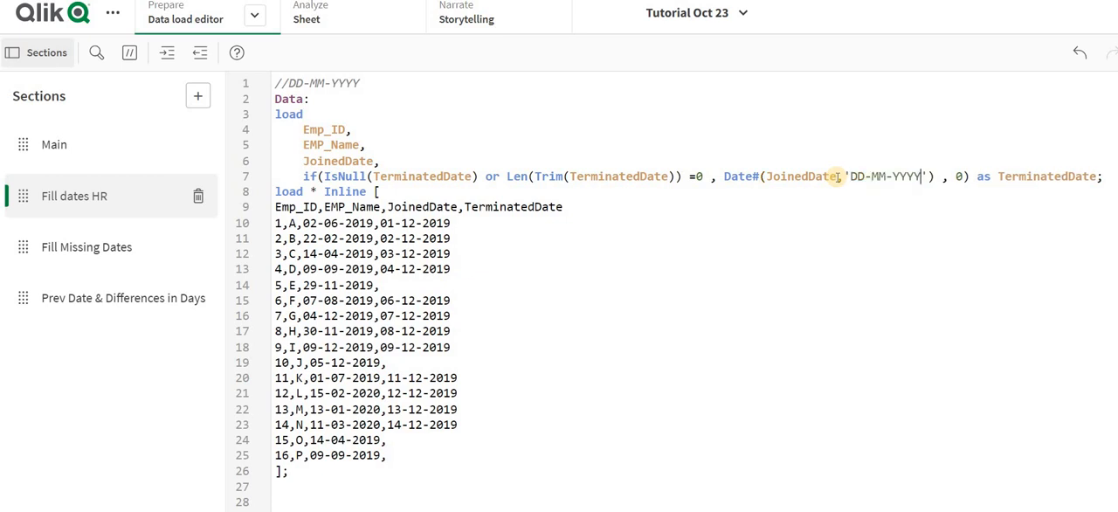
text(date()
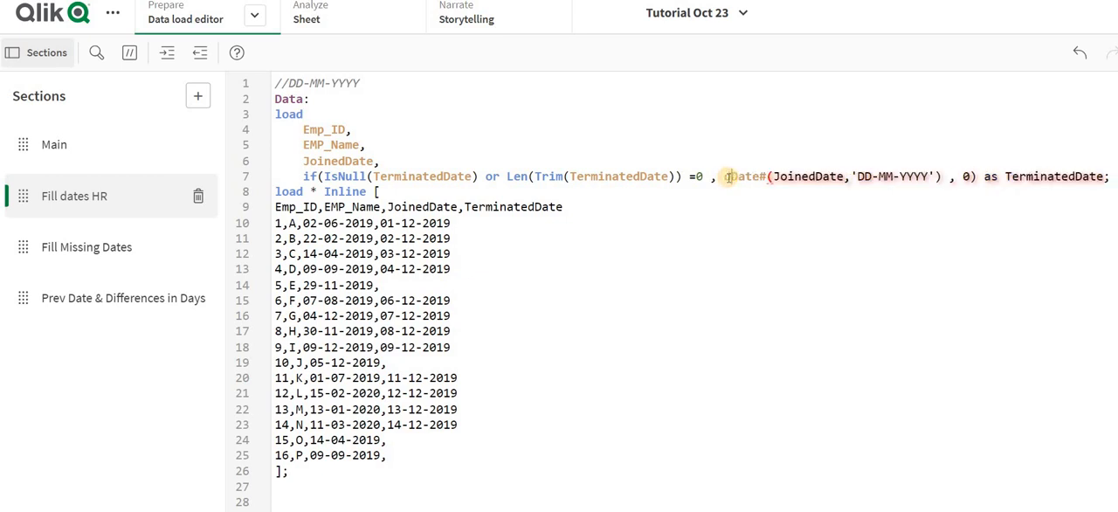
- Enclose the Date#(JoinedDate,'DD-MM-YYYY') call in a date() function
click(975, 178)
text())
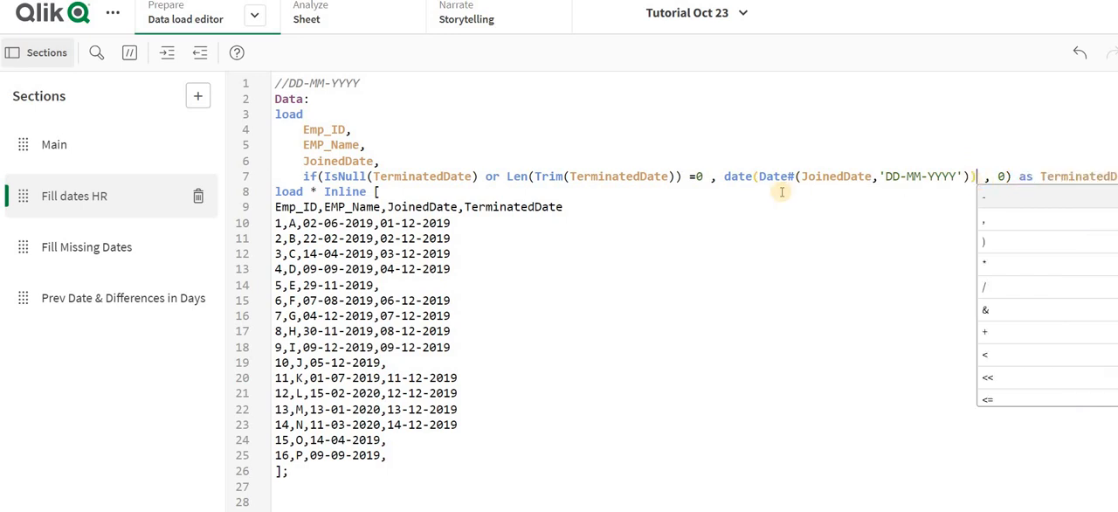
- Replace the if expression's else value with date(Date#(TerminatedDate,'DD-MM-YYYY'))
drag(723, 177, 974, 161)
key(ctrl+c)
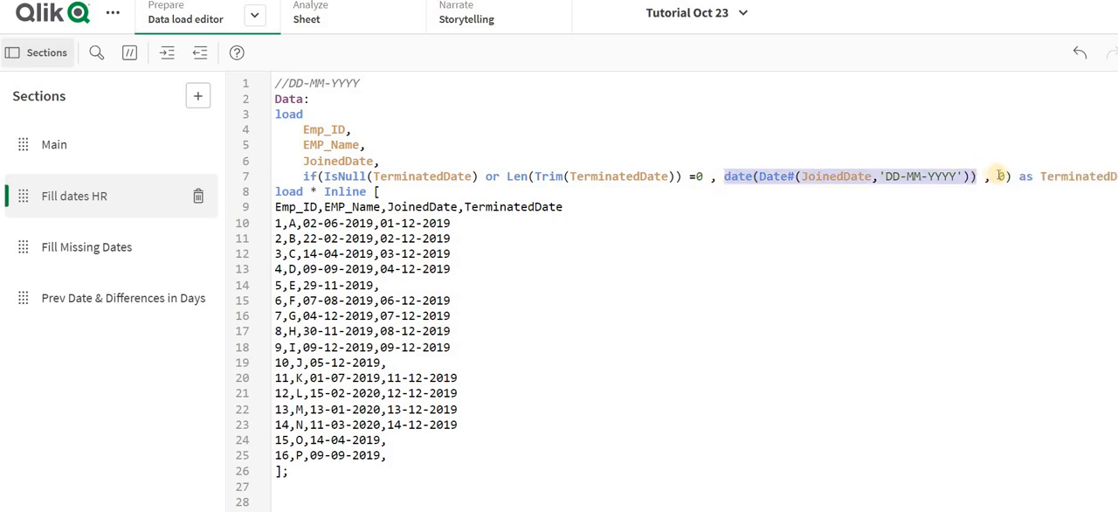
click(1005, 177)
key(BackSpace)
key(ctrl+v)
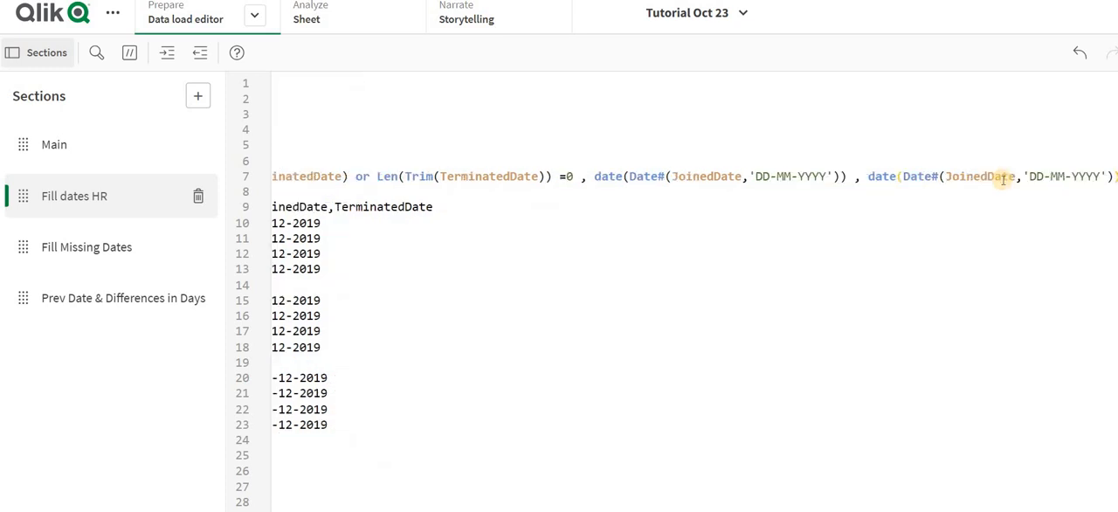
text() as TerminatedDate)
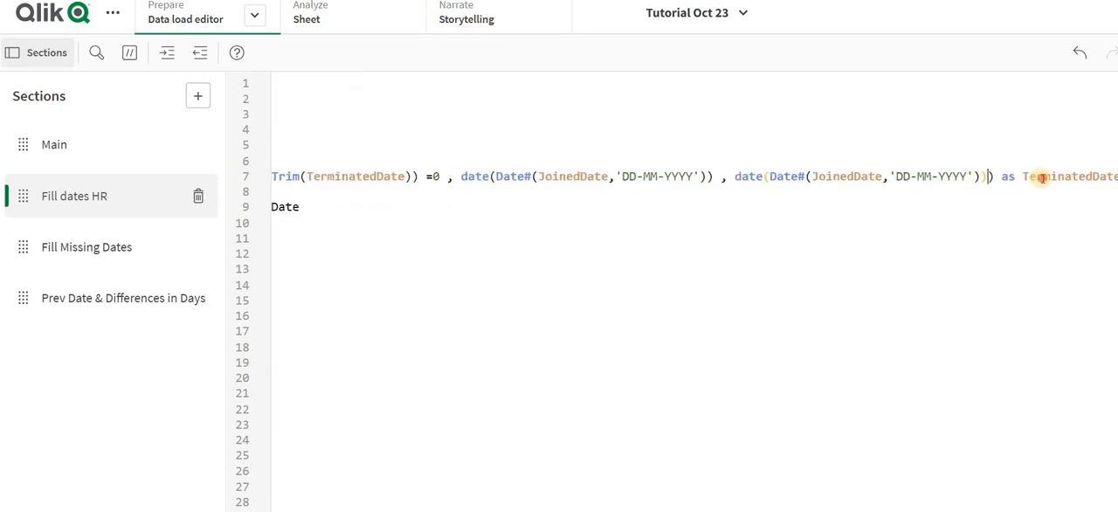
double_click(860, 177)
text(TerminatedDate)
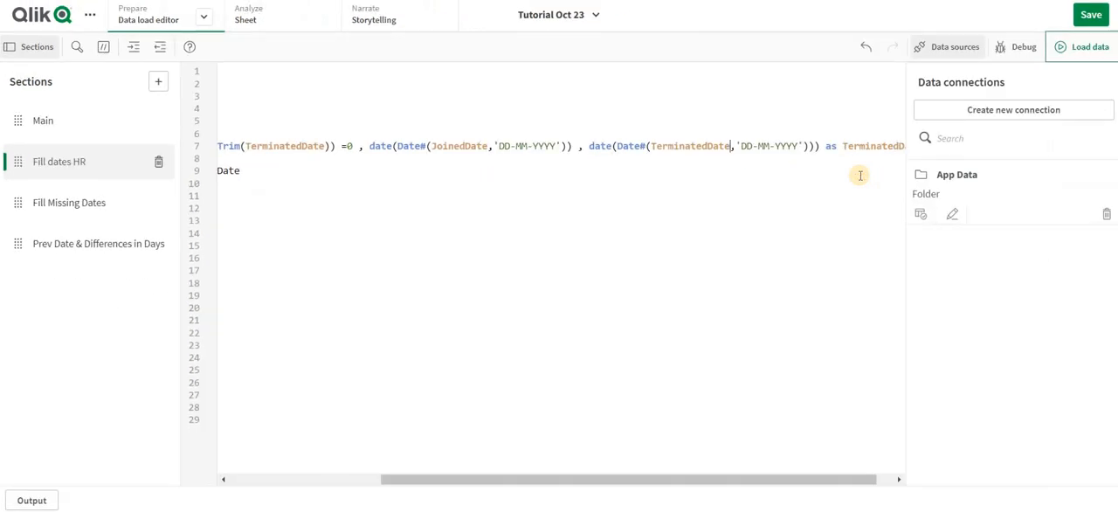
- Above the TerminatedDate expression, add if(IsNull(TerminatedDate) or Len(Trim(TerminatedDate)) =0 , 1,0) as [Active Flag], to the load
click(955, 46)
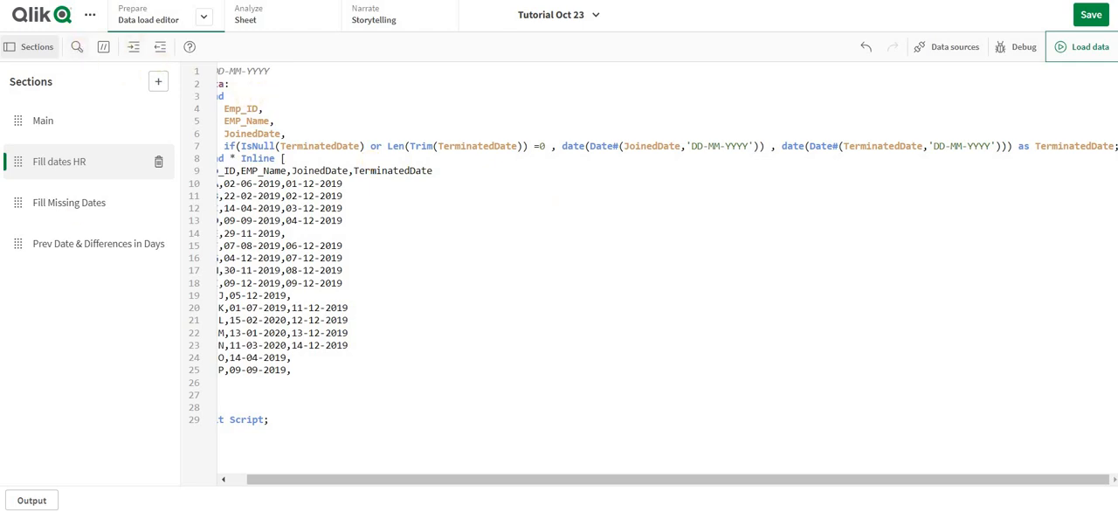
click(219, 146)
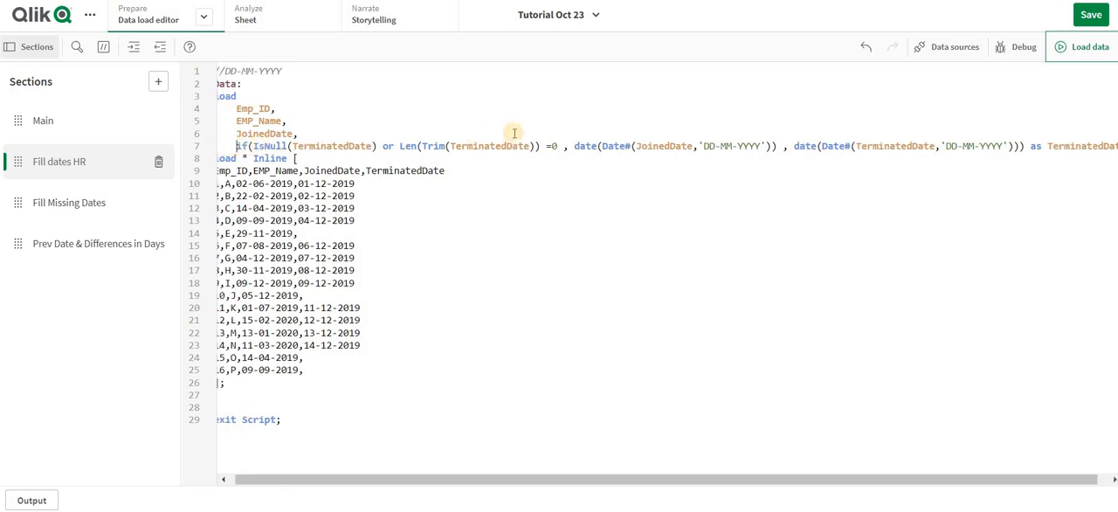
shift+click(568, 146)
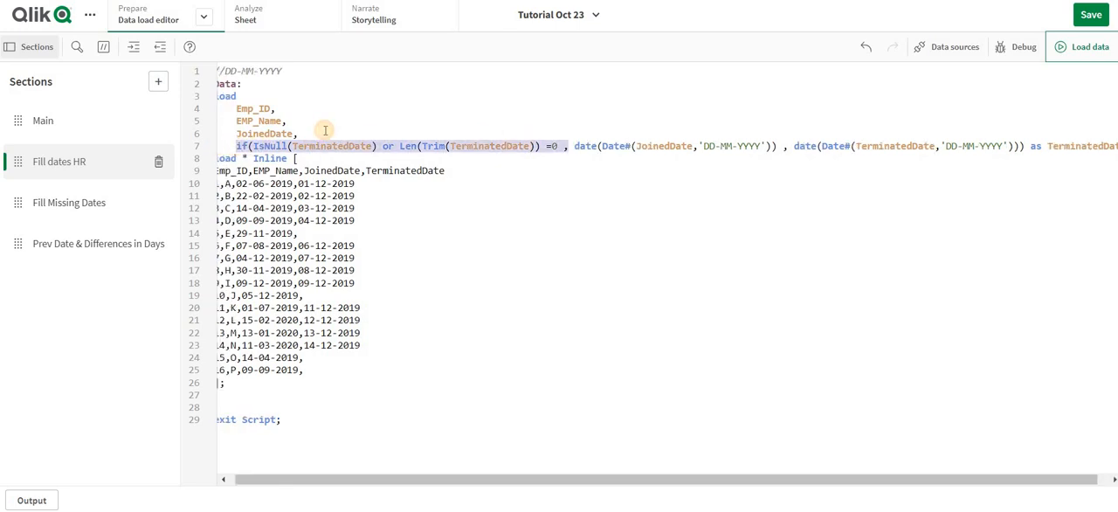
key(ctrl+c)
key(Left)
key(ctrl+v)
key(Return)
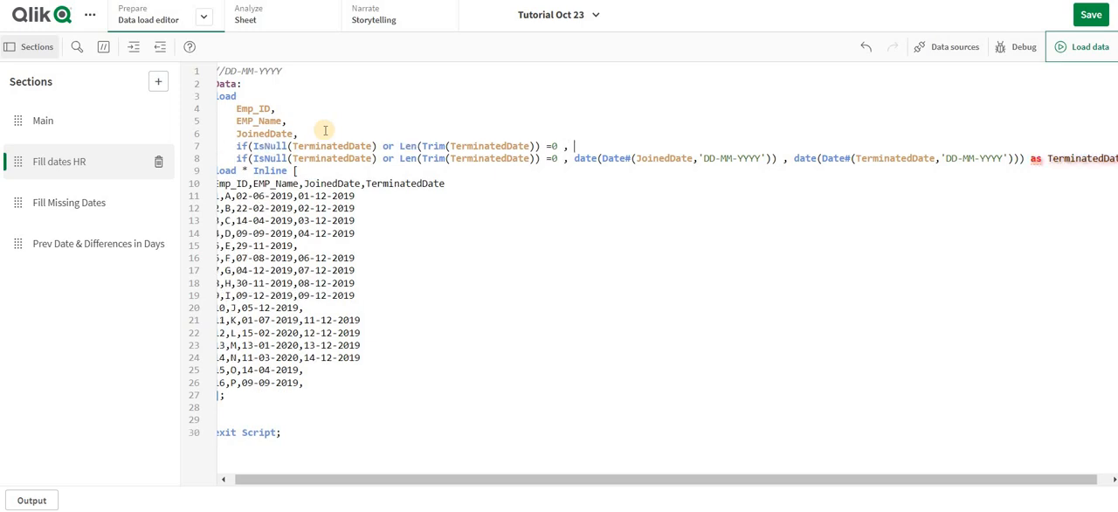
text(1)
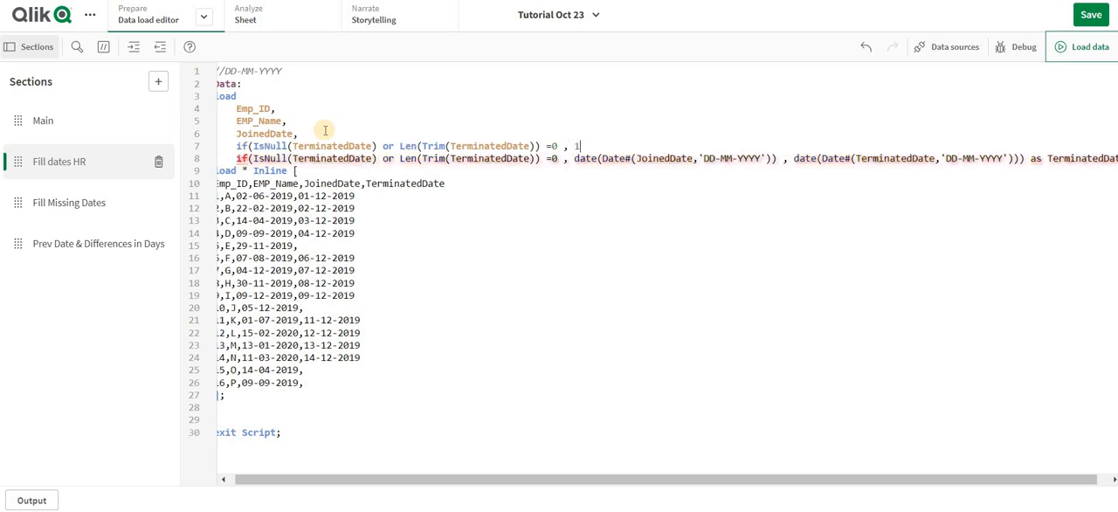
text(,0) as [Ac)
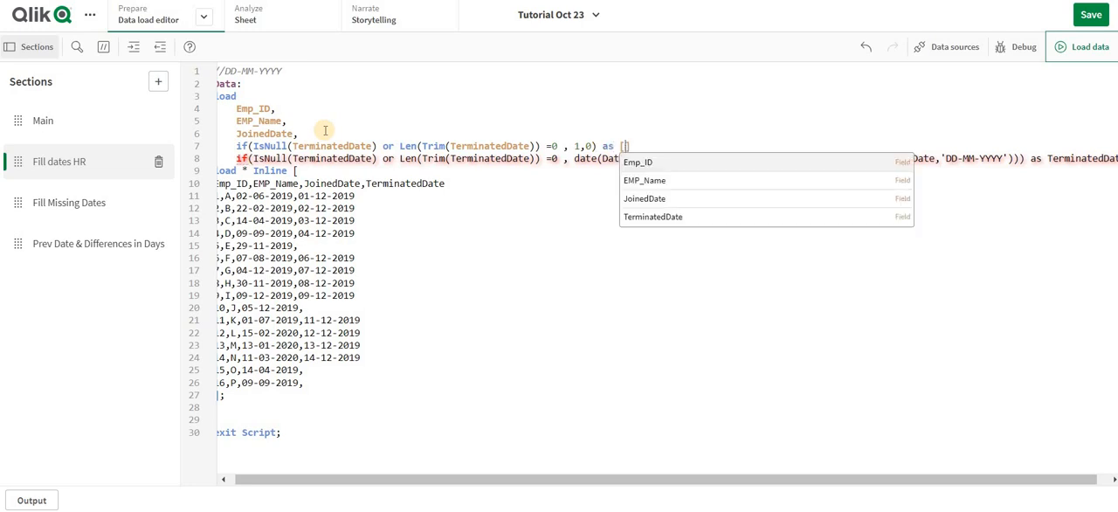
text(tive Flag)
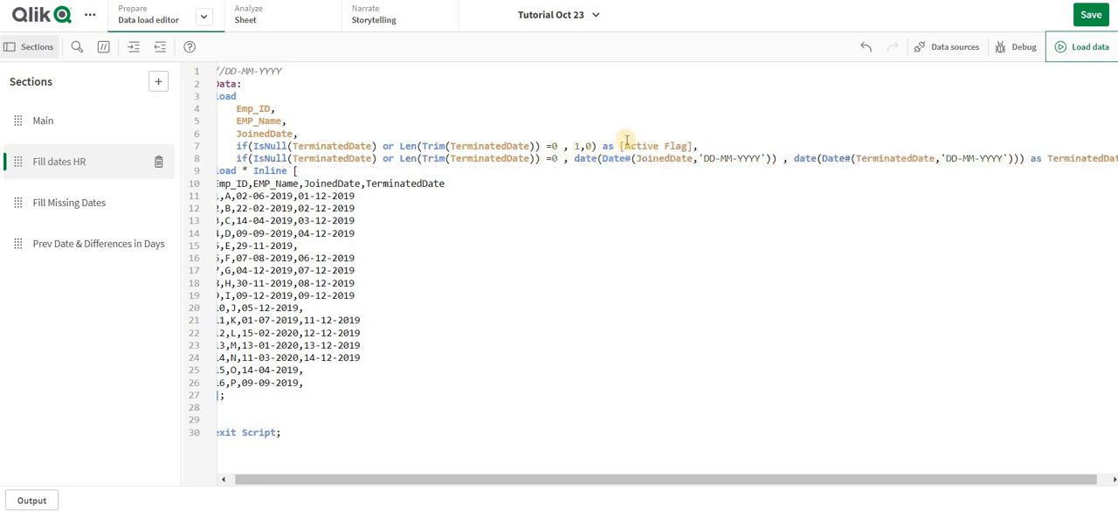
- Insert a blank line between the Data: label and its load statement
click(579, 145)
scroll(255, 80, left, 1)
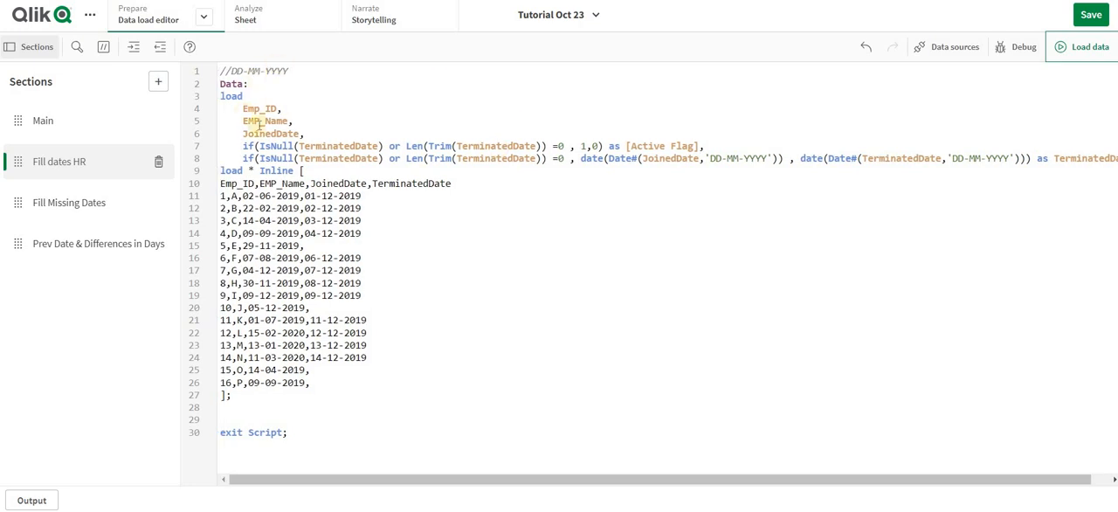
click(219, 96)
shift+click(220, 171)
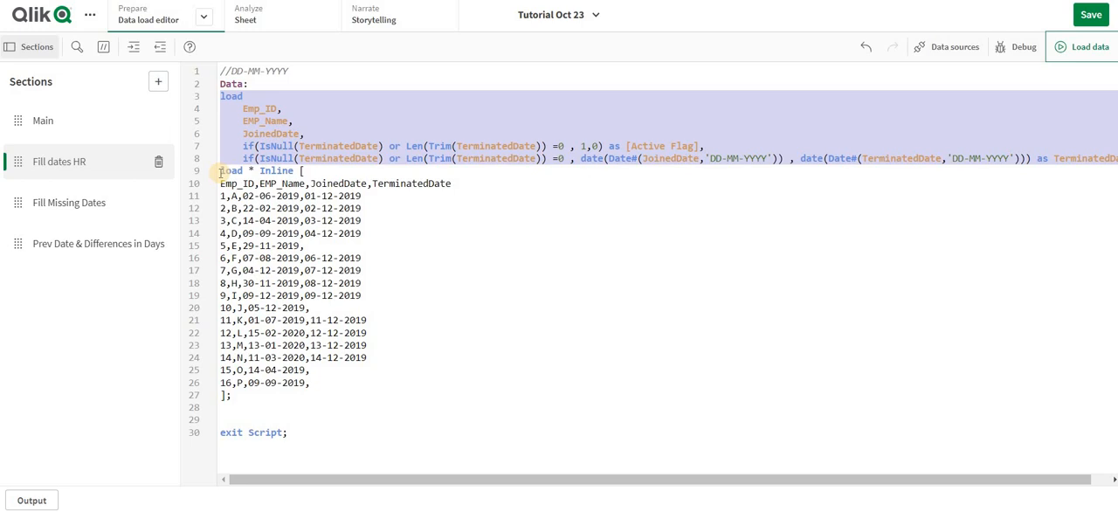
click(274, 79)
key(Return)
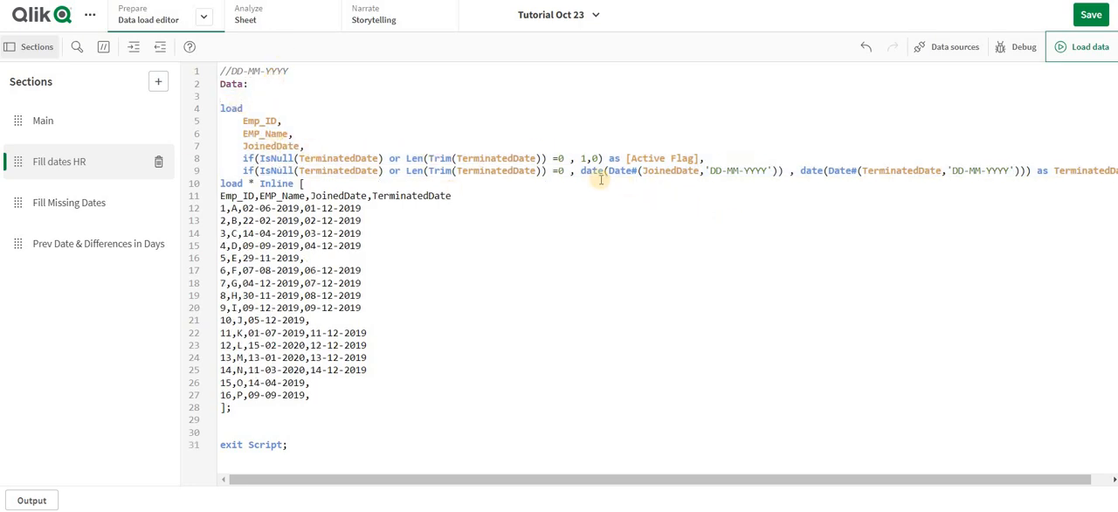
- Change the plain JoinedDate field in the load to date(Date#(JoinedDate,'DD-MM-YYYY')) as JoinedDate
click(785, 166)
drag(785, 166, 577, 171)
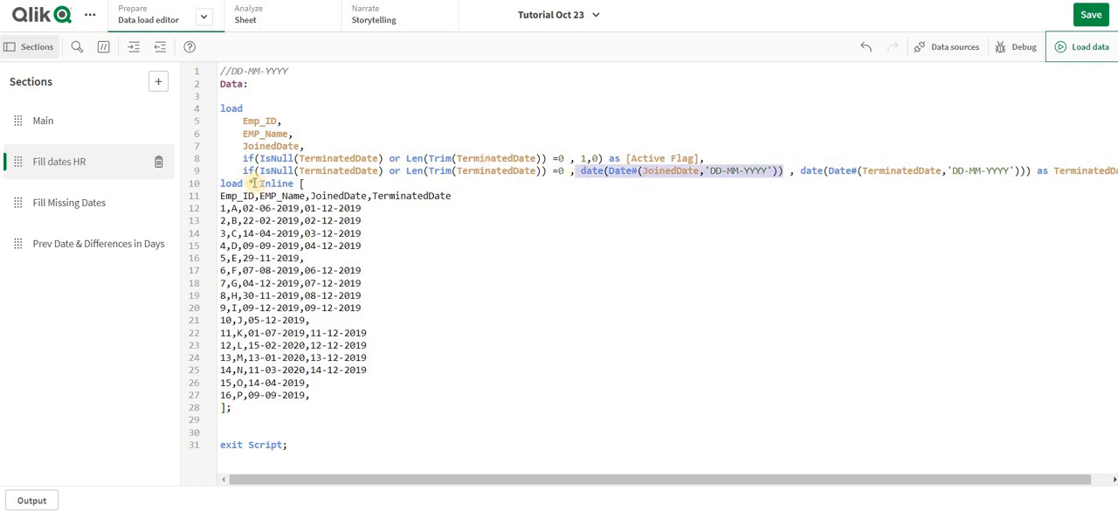
click(247, 148)
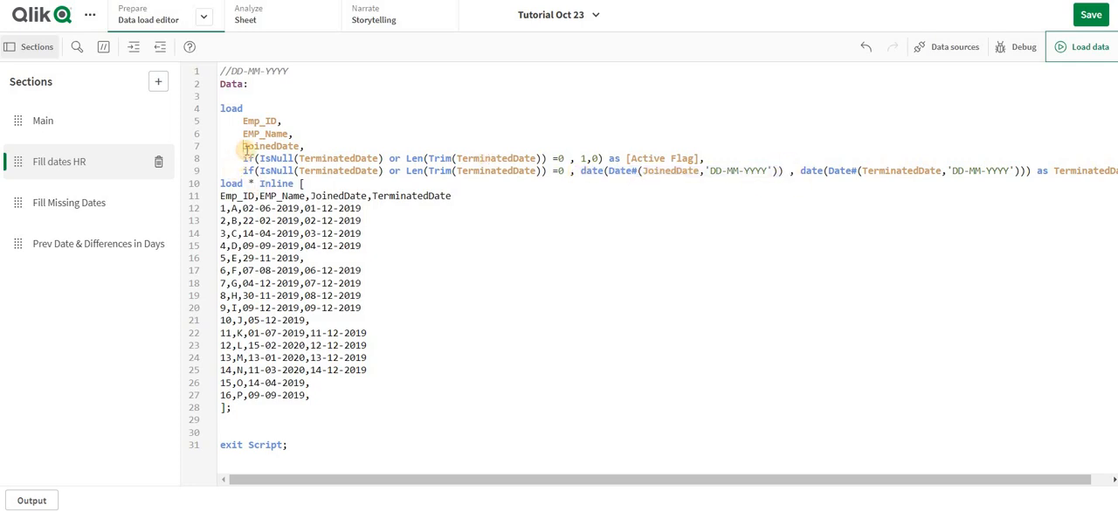
key(ctrl+v)
text(as)
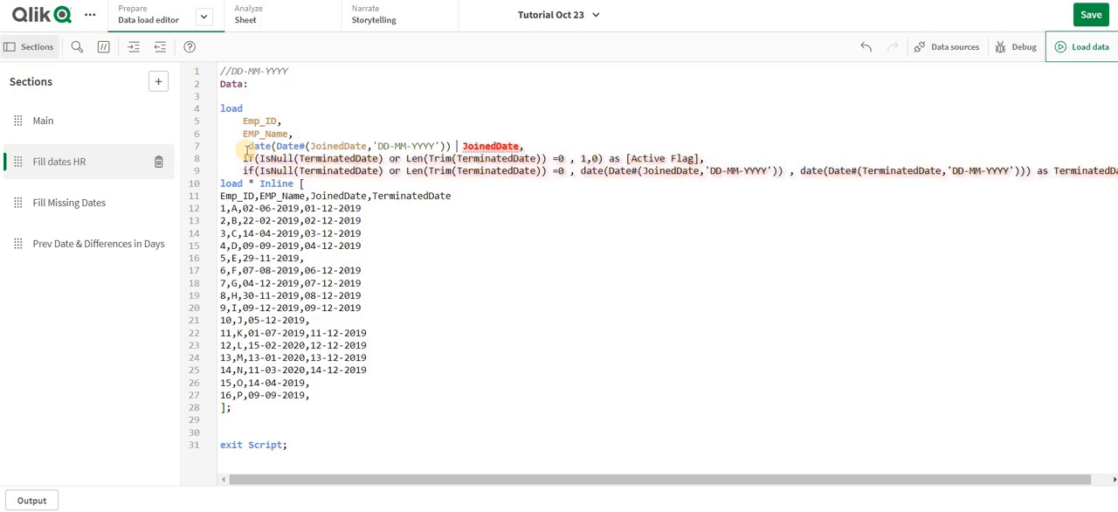
double_click(496, 145)
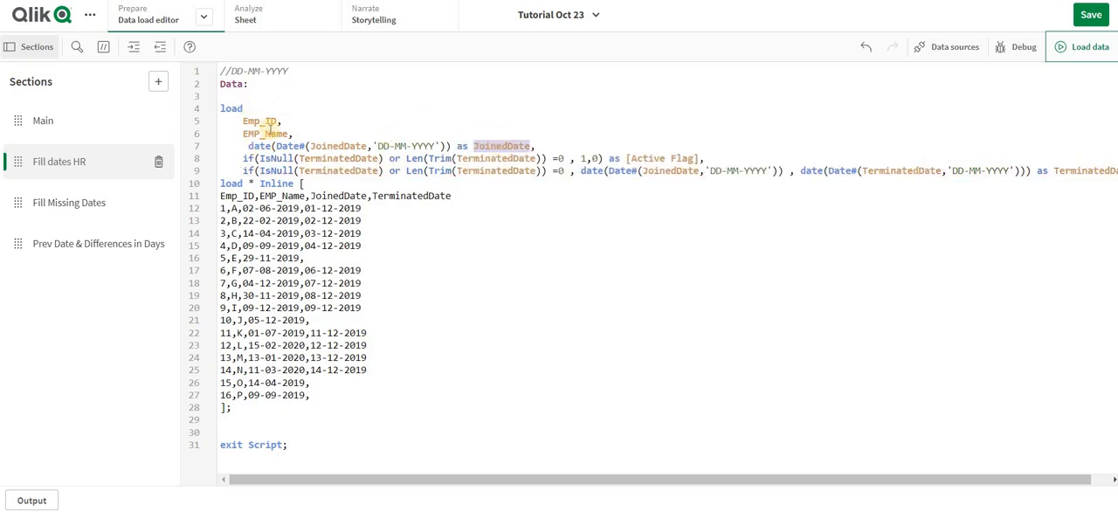
- Duplicate load, Emp_ID, EMP_Name and the JoinedDate name directly below Data: as the start of a preceding load
drag(293, 134, 325, 136)
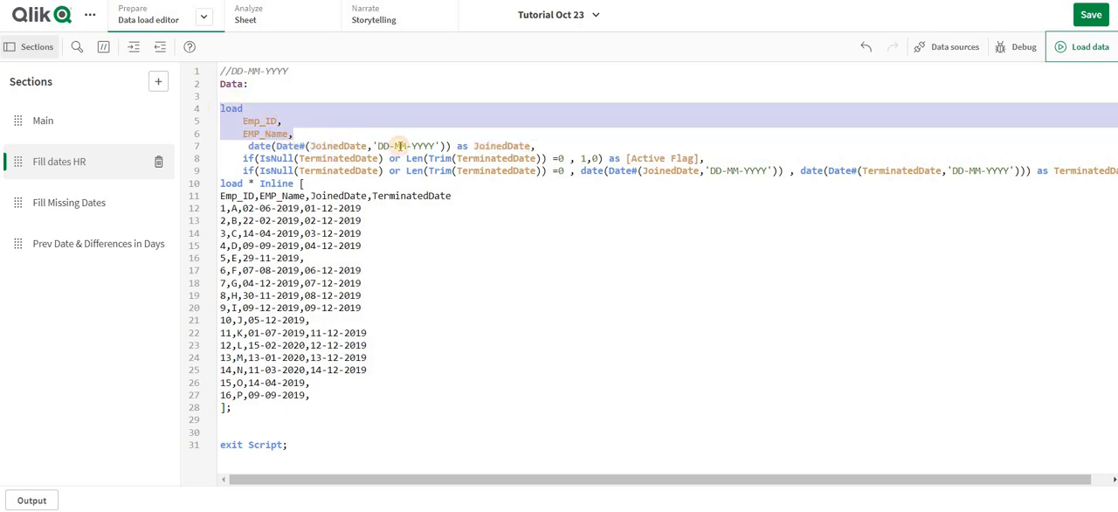
shift+click(552, 158)
click(502, 147)
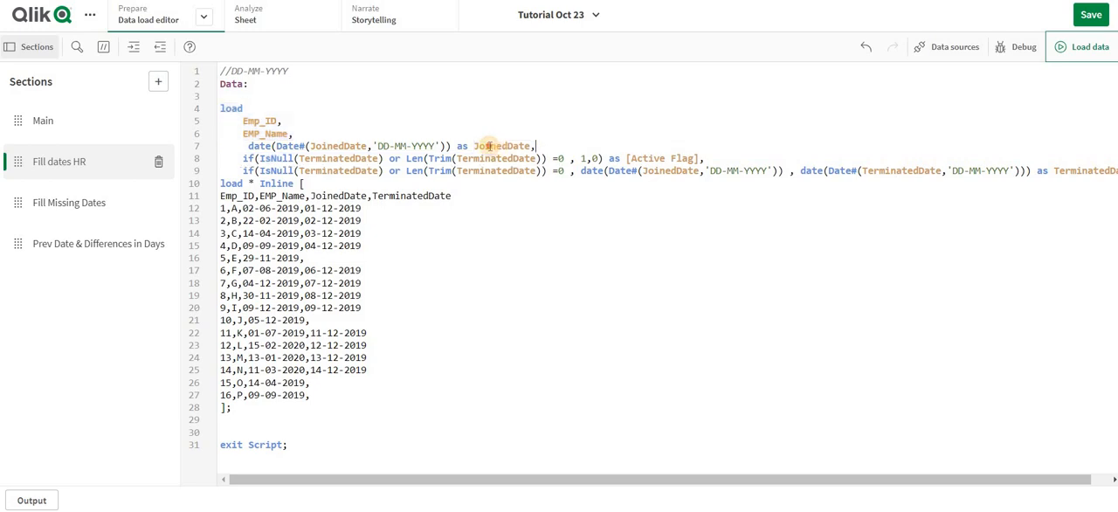
drag(300, 132, 207, 109)
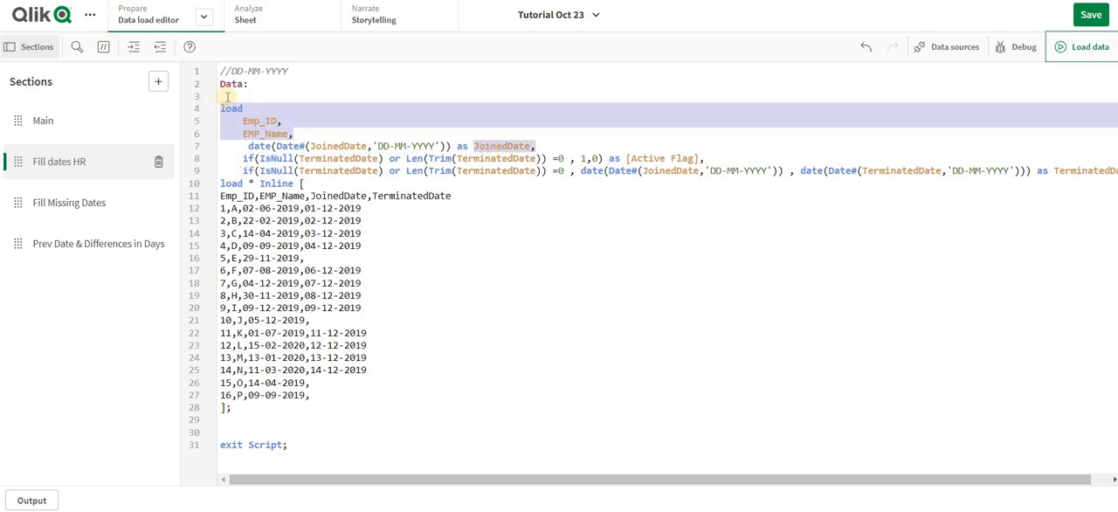
click(239, 87)
click(234, 96)
key(ctrl+v)
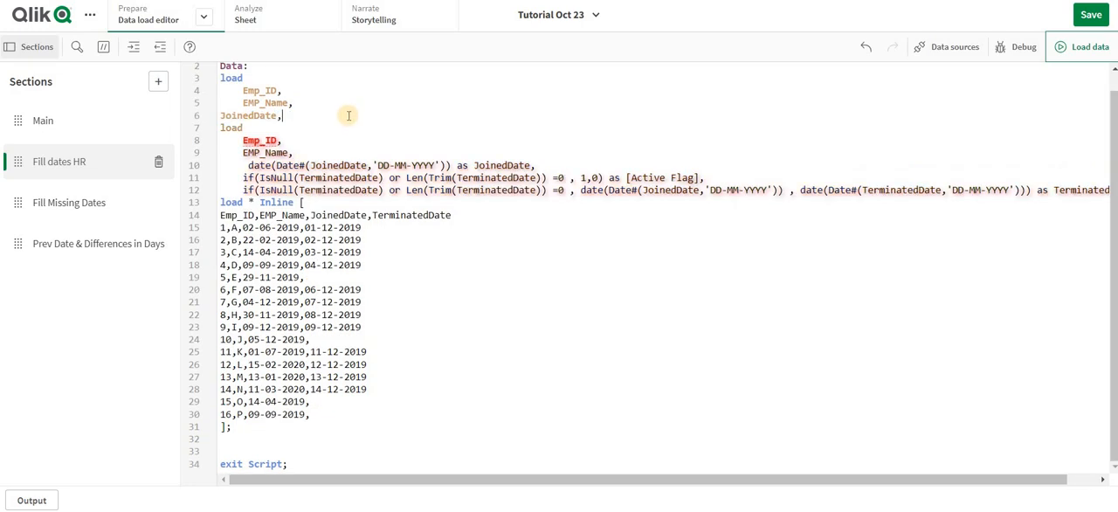
- Indent JoinedDate in the new preceding load and end that load with a semicolon below a blank field line
click(220, 115)
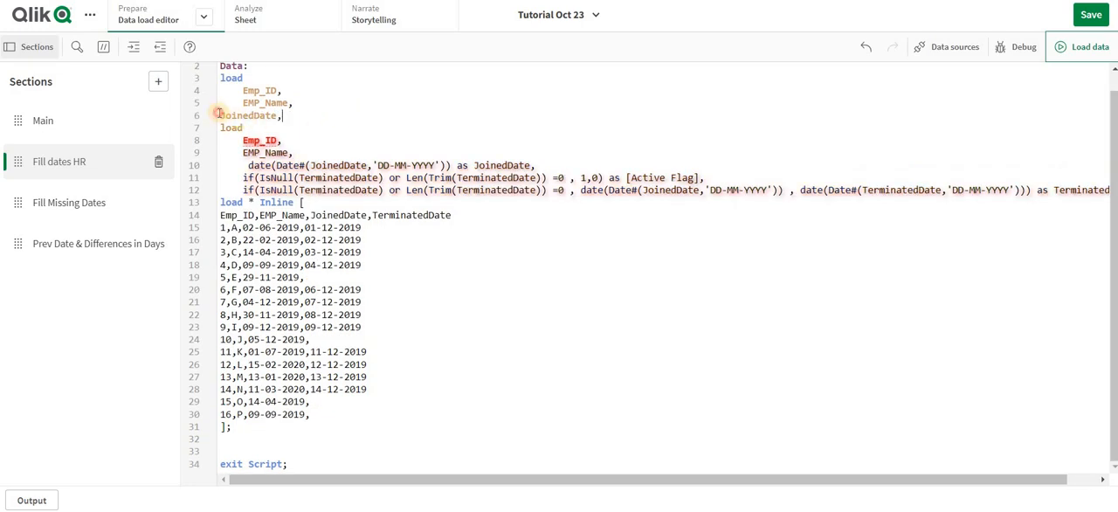
key(Tab)
key(Return)
key(Return)
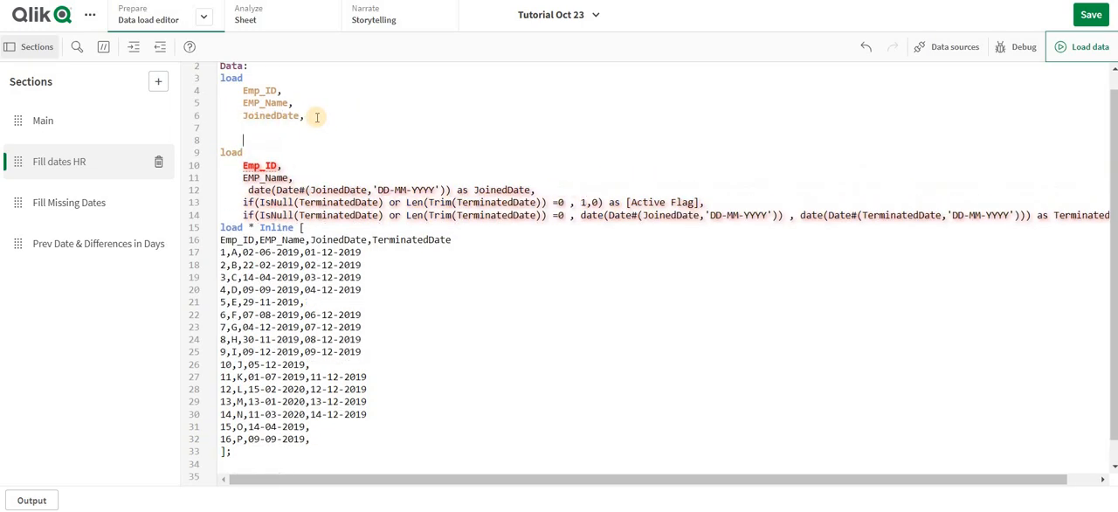
key(Left)
key(Left)
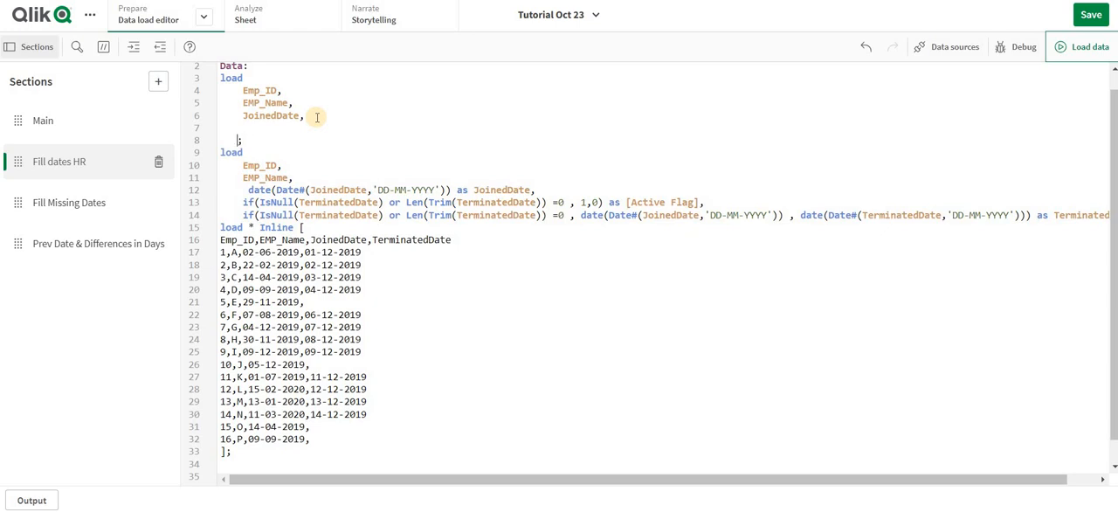
key(BackSpace)
- Examine the FillDate expression and while clause in the Fill Missing Dates section, then compare them with the date fields in Fill dates HR
click(98, 199)
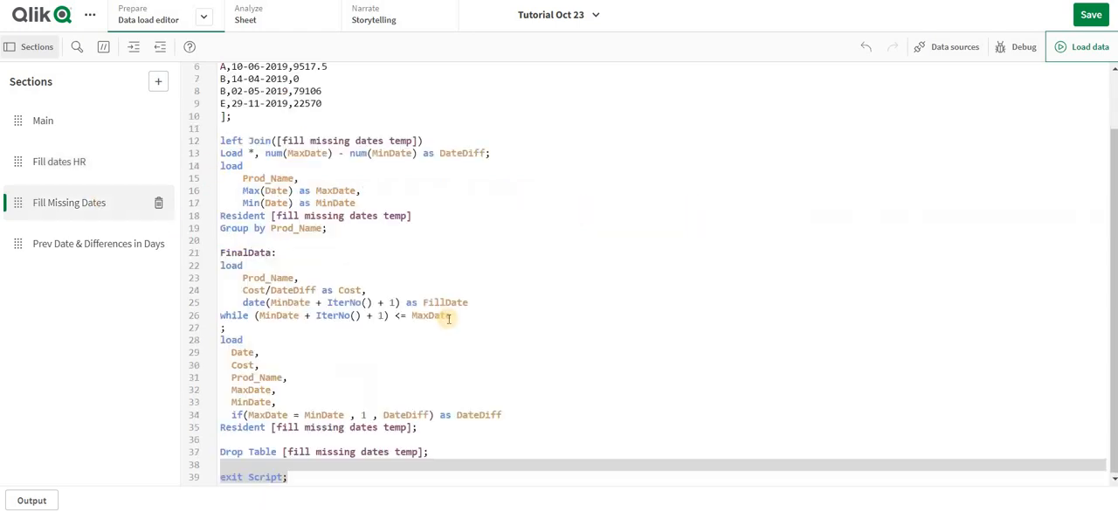
click(243, 303)
shift+click(509, 308)
shift+click(509, 317)
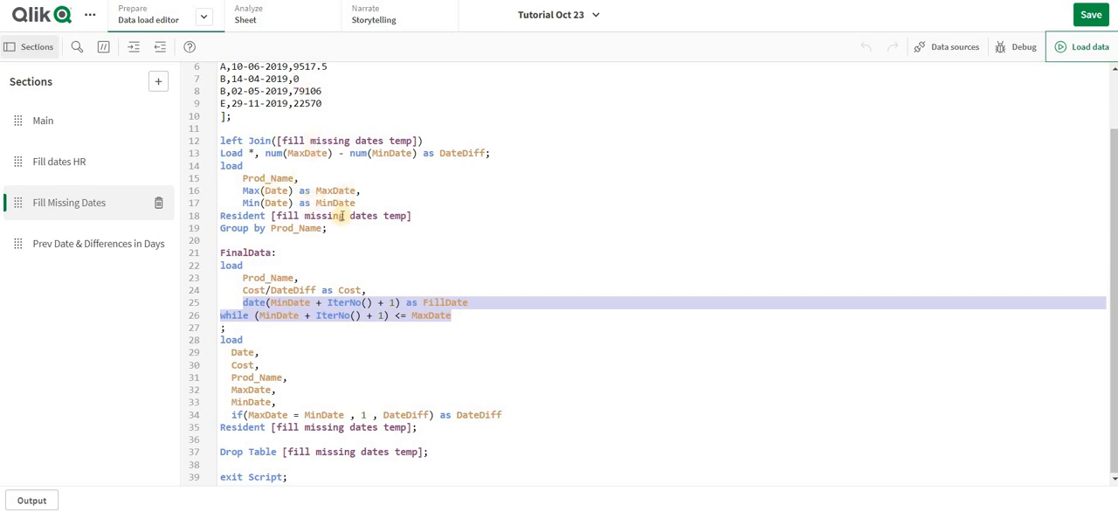
click(61, 159)
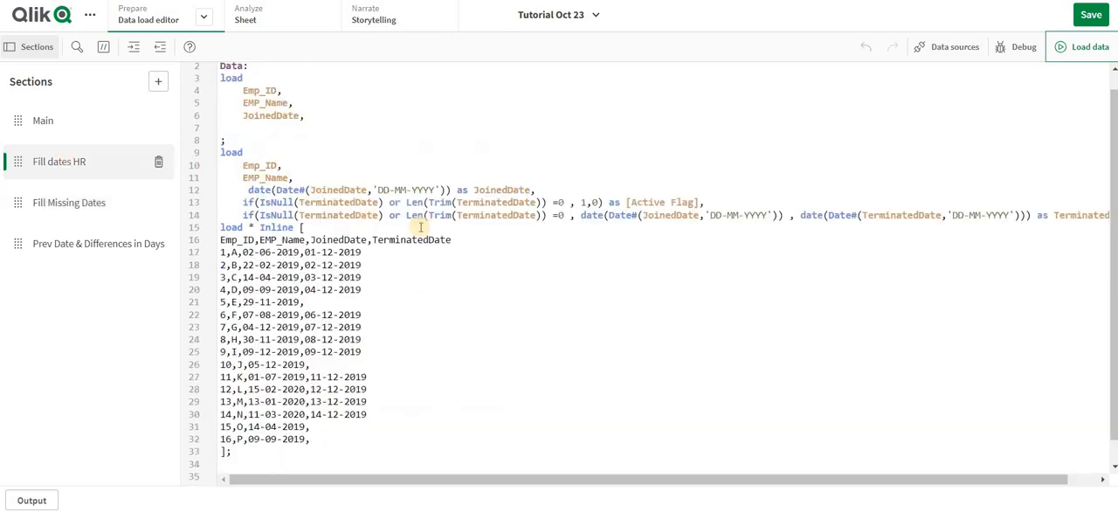
double_click(477, 190)
key(ctrl+c)
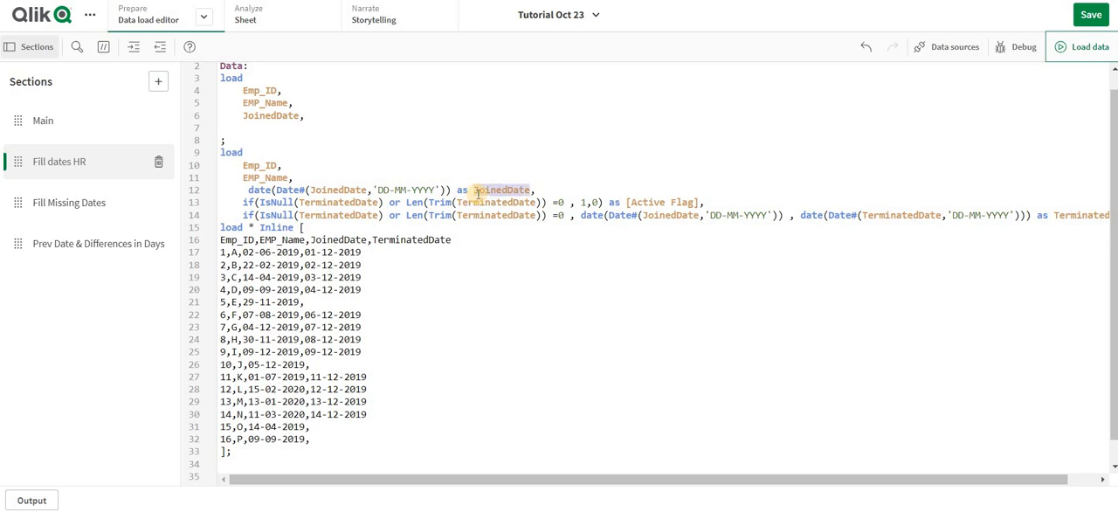
double_click(407, 244)
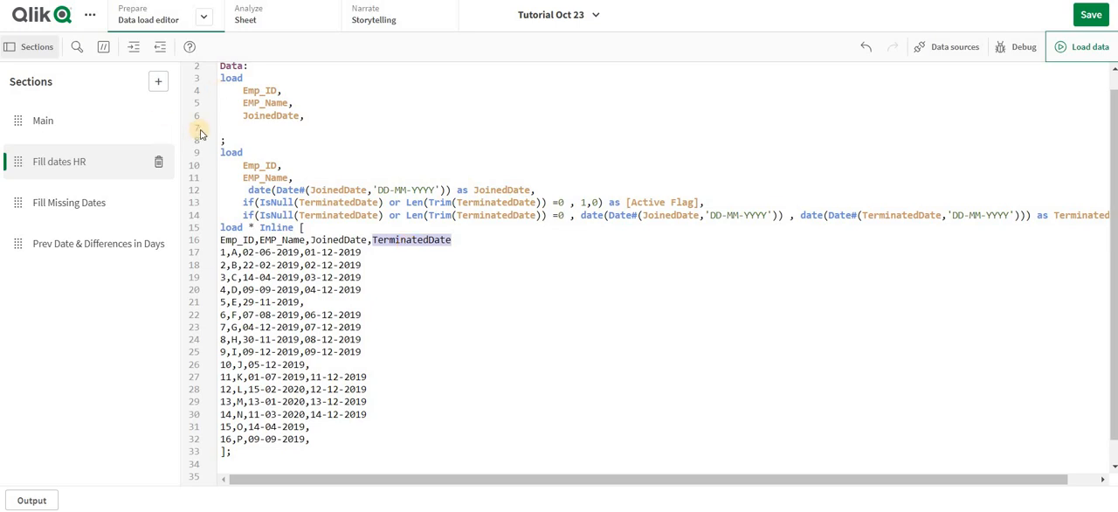
- Enter a Date() expression around num(JoinedDate) on the blank line below JoinedDate in the preceding load
click(255, 128)
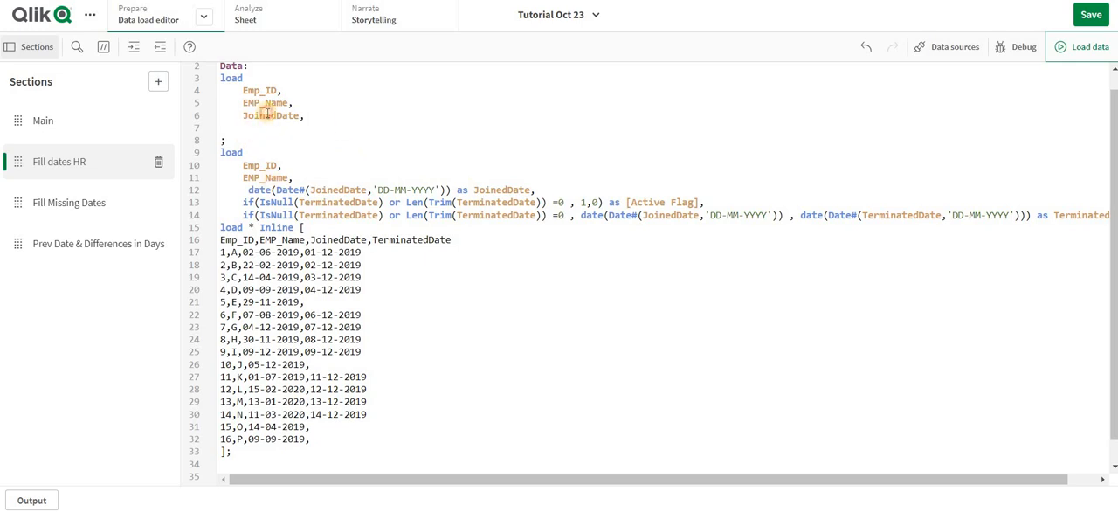
key(ctrl+v)
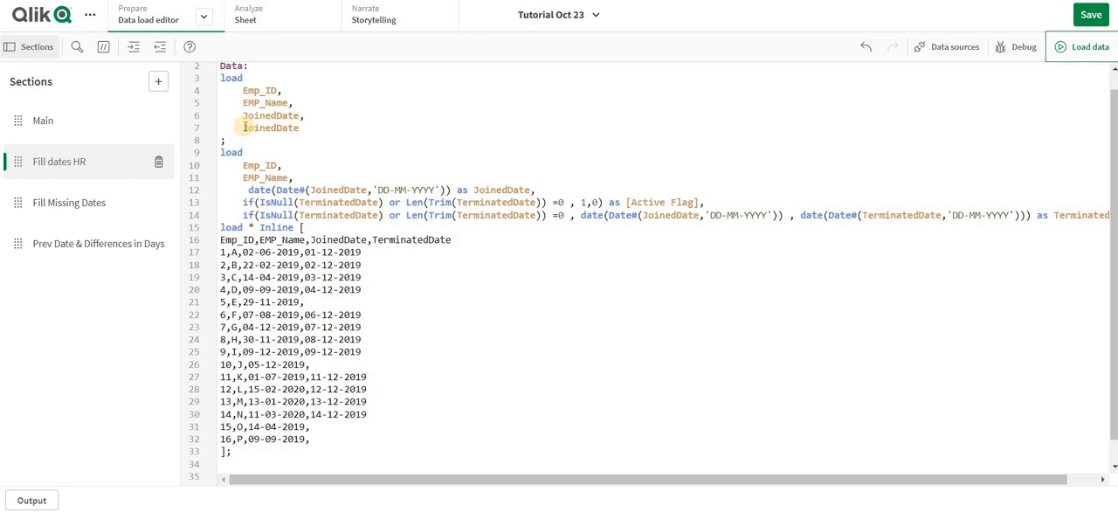
key(ctrl+z)
text(Date()
key(ctrl+v)
double_click(288, 130)
key(ctrl+c)
text(m()
key(ctrl+v)
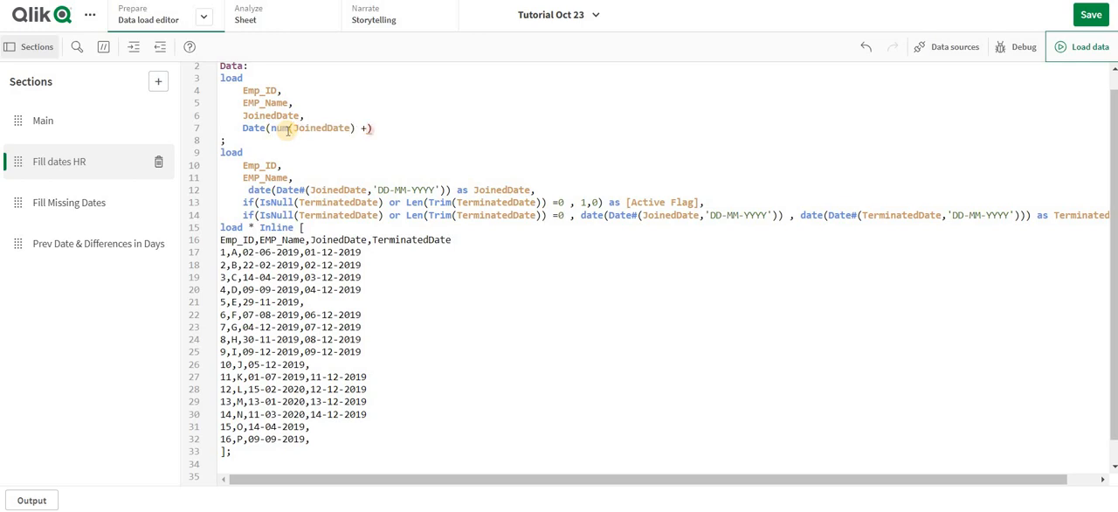
- Complete the date expression in the preceding load with + IterNo() + 1 and alias it as Emp_Active_Date
text(+ i)
text(ter)
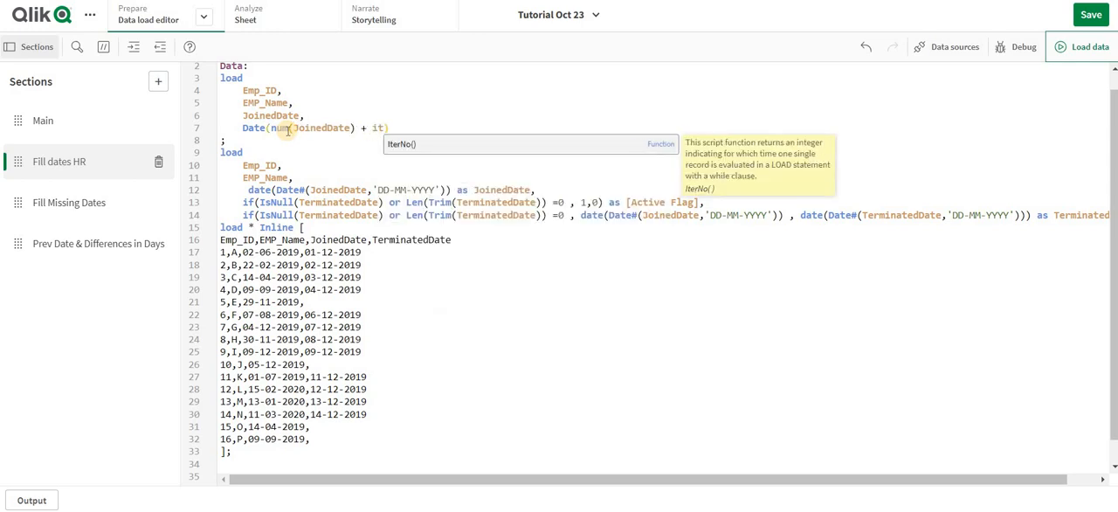
key(Return)
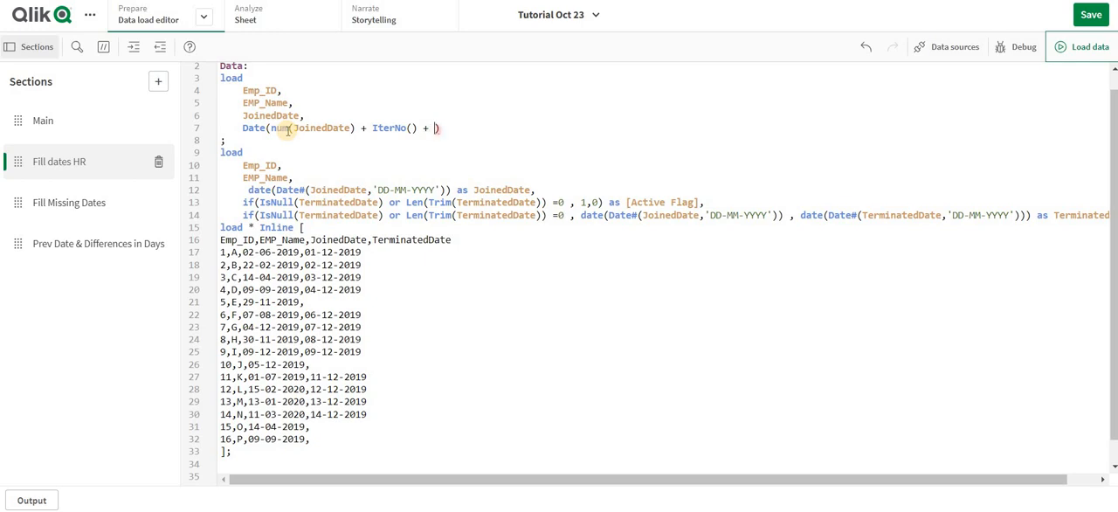
click(460, 129)
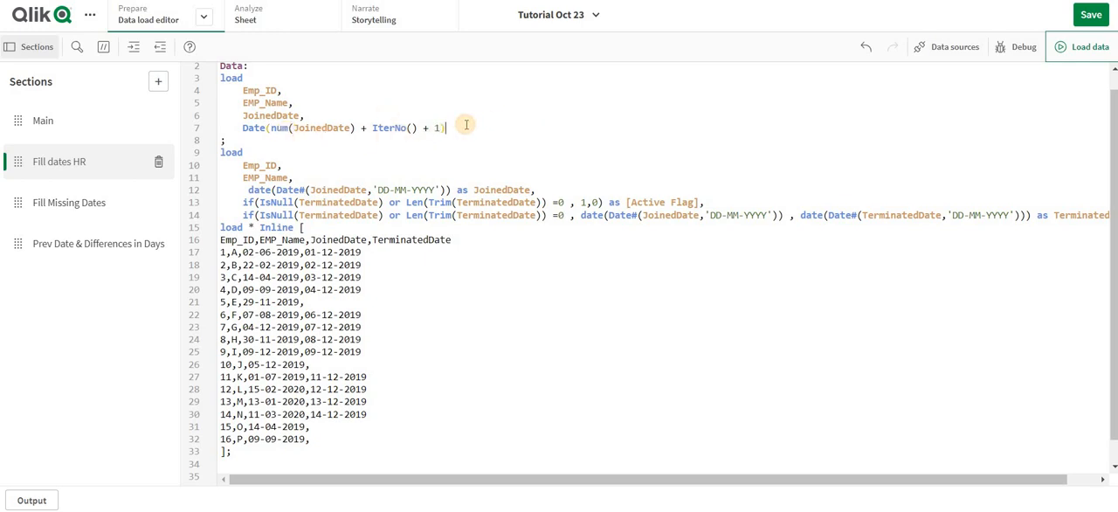
text(as Emp)
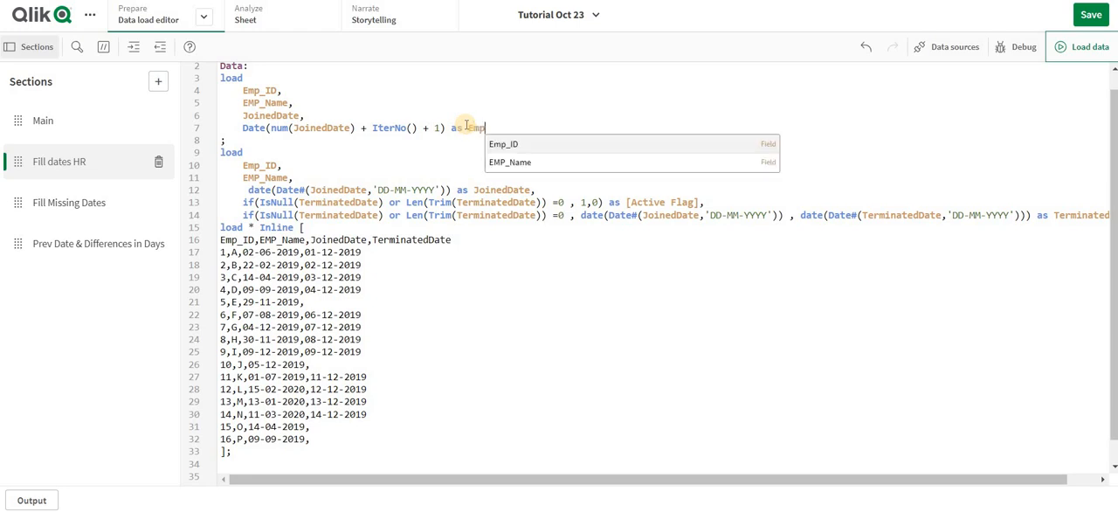
key(Return)
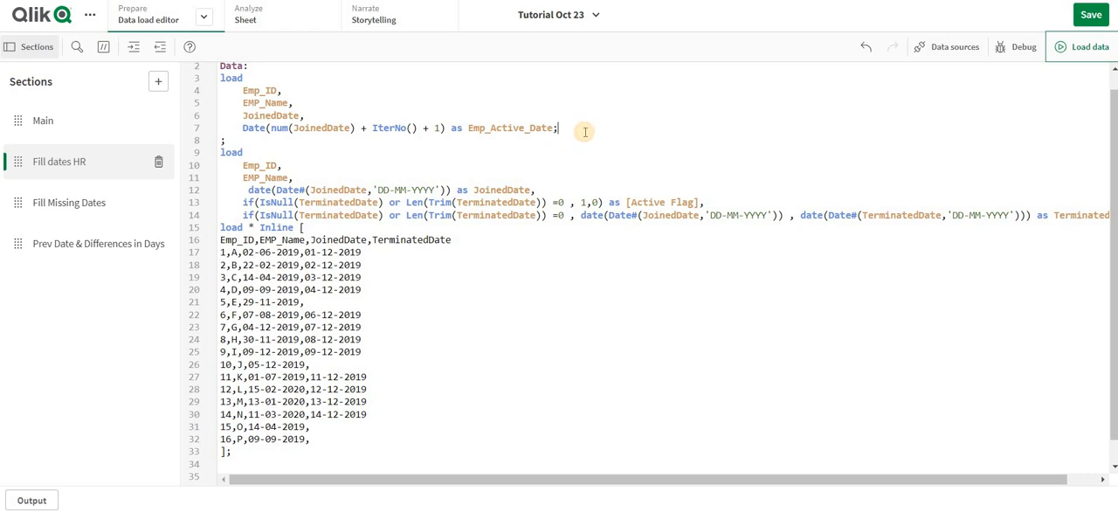
- Below the Emp_Active_Date line, add a While clause reusing (num(JoinedDate) + IterNo() + 1), followed by the <= operator
key(Return)
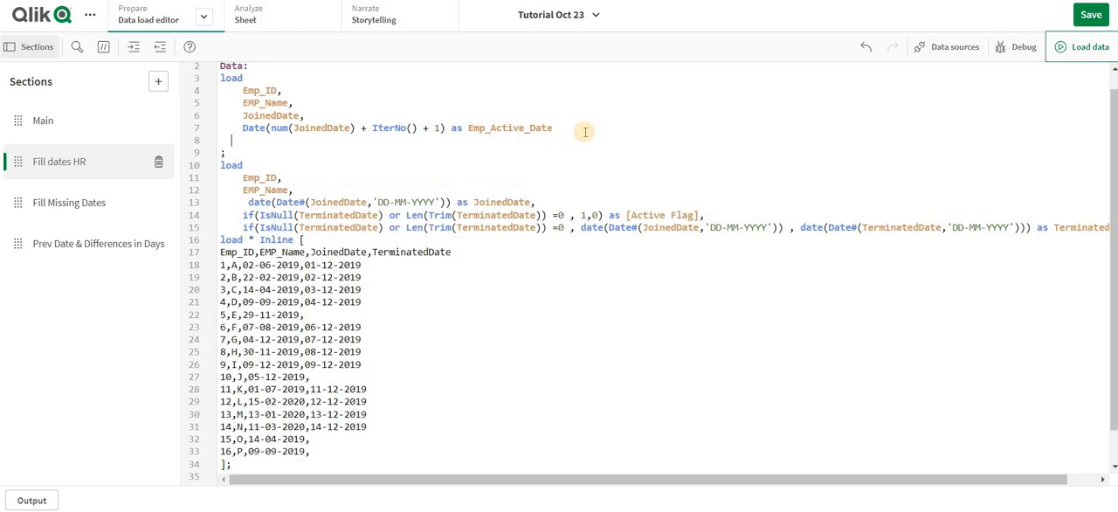
text(wh)
key(Return)
click(271, 128)
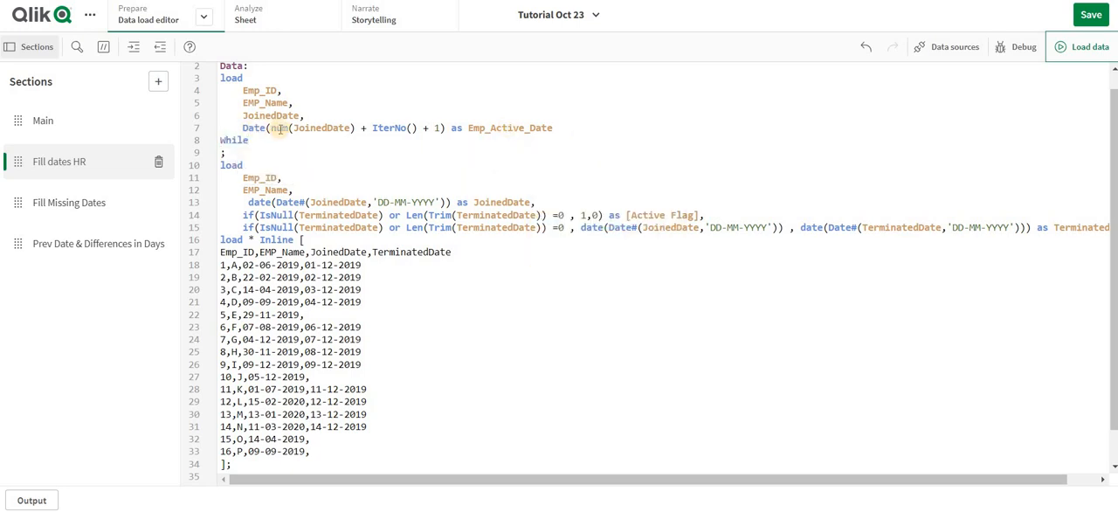
click(445, 128)
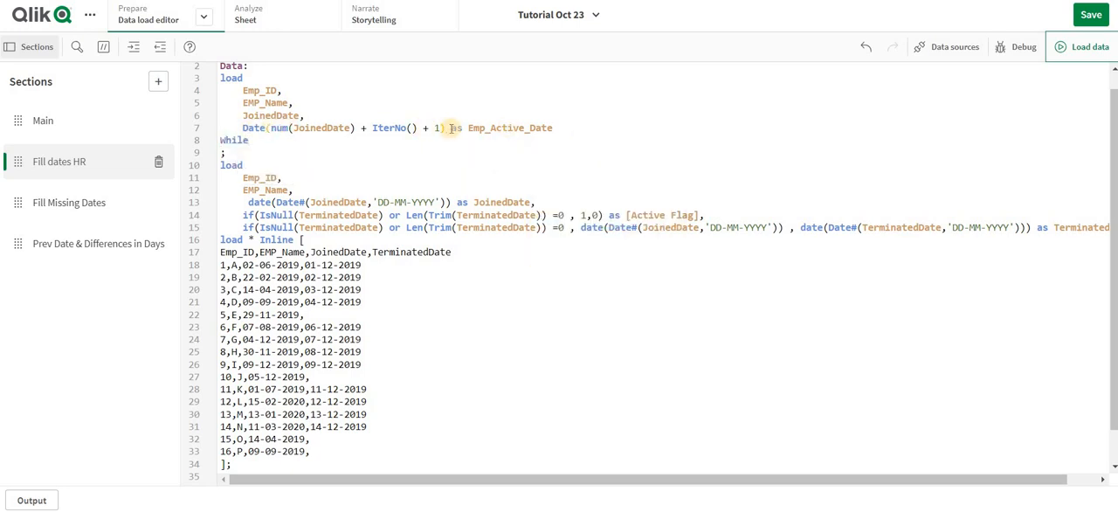
drag(446, 127, 271, 129)
key(ctrl+c)
click(260, 140)
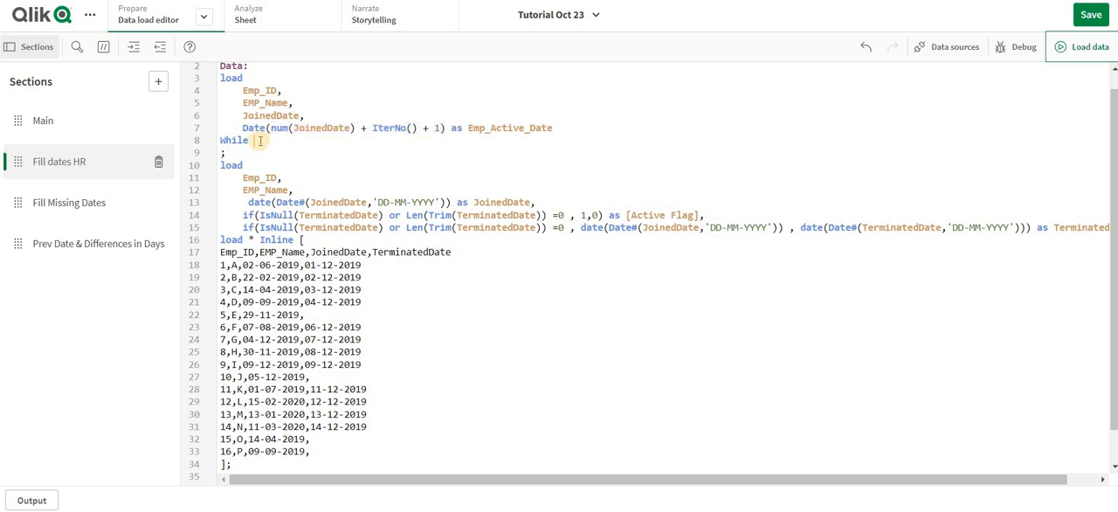
key(ctrl+v)
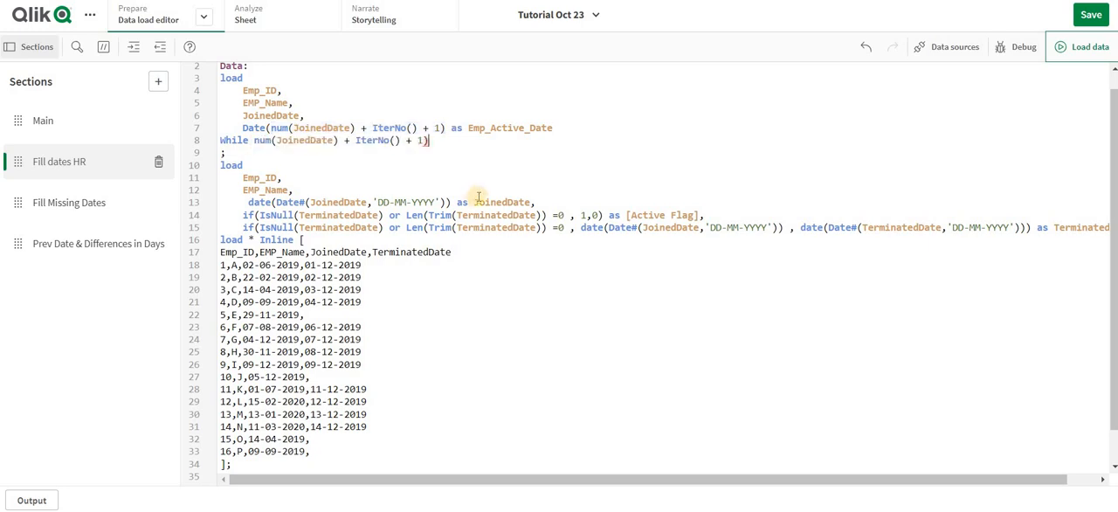
click(256, 141)
text(()
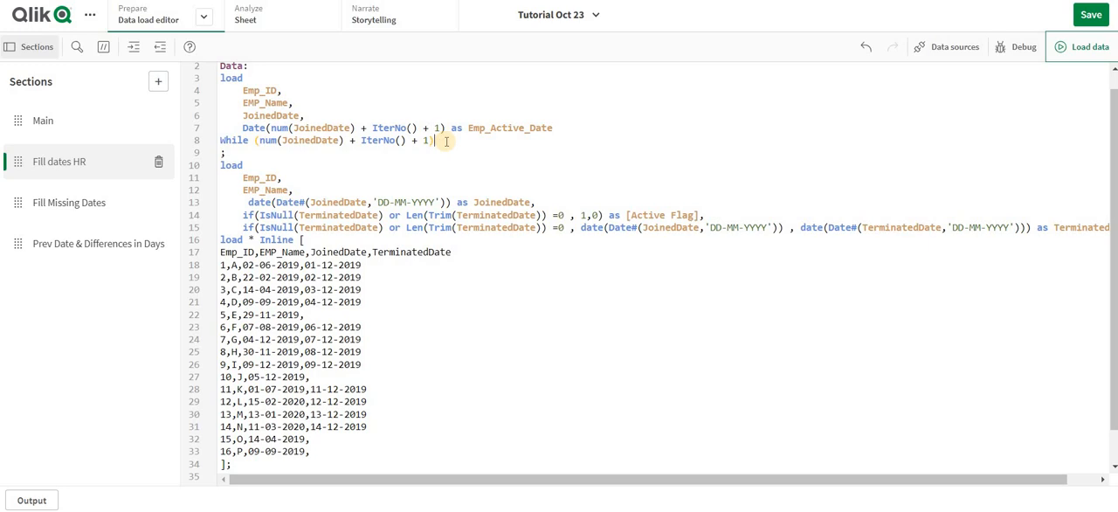
text(=)
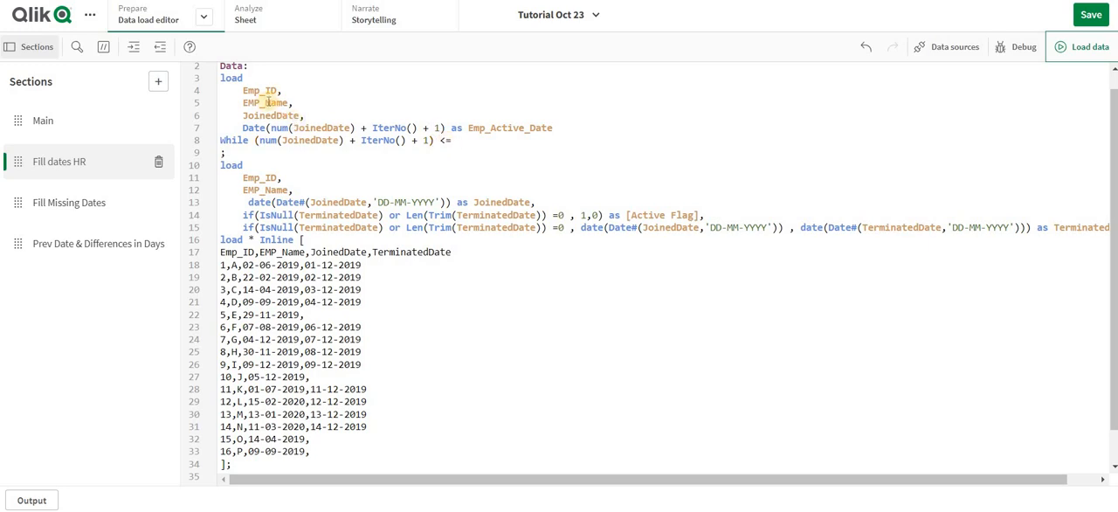
- Finish the While condition's comparison with num(TerminatedDate)
double_click(495, 215)
key(ctrl+c)
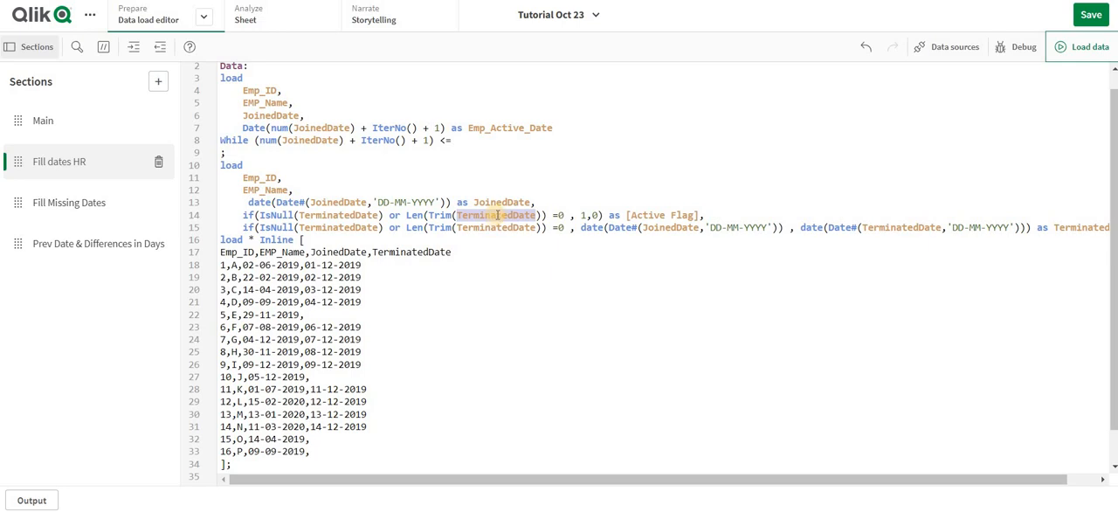
click(489, 141)
text(num)
key(Return)
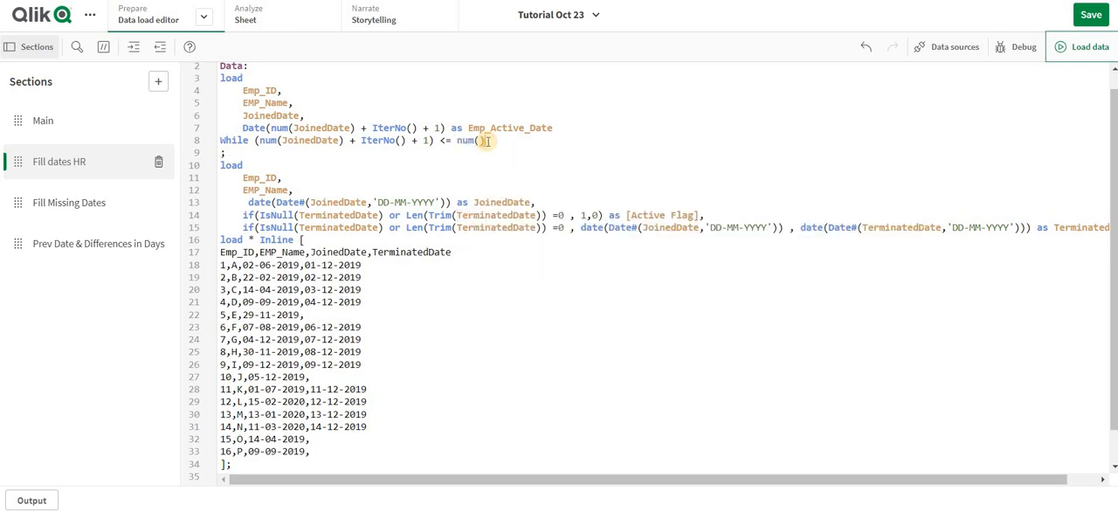
scroll(487, 155, up, 1)
key(ctrl+v)
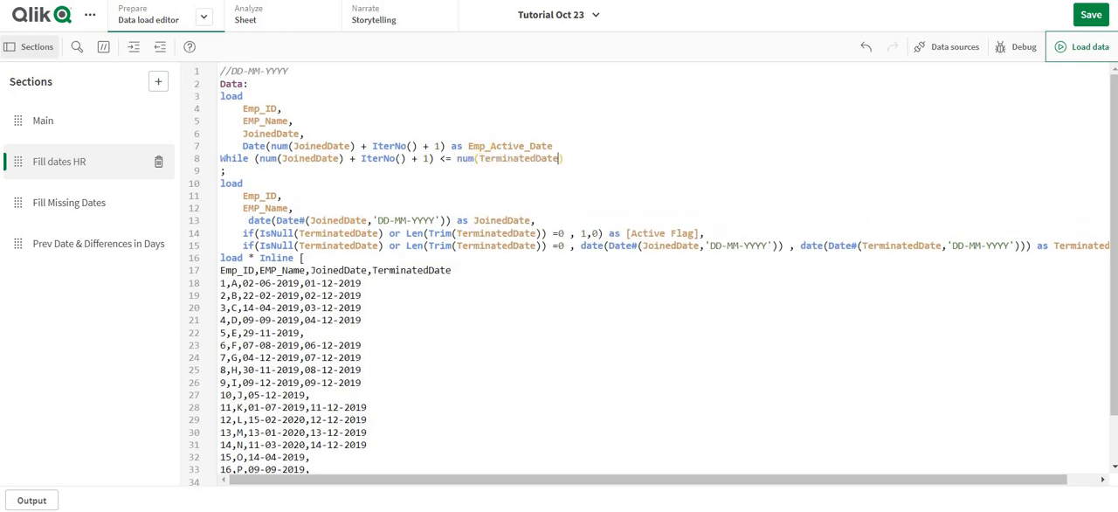
- Remove the separate JoinedDate field line from the preceding load, leaving Emp_ID, EMP_Name and the Emp_Active_Date expression
click(239, 134)
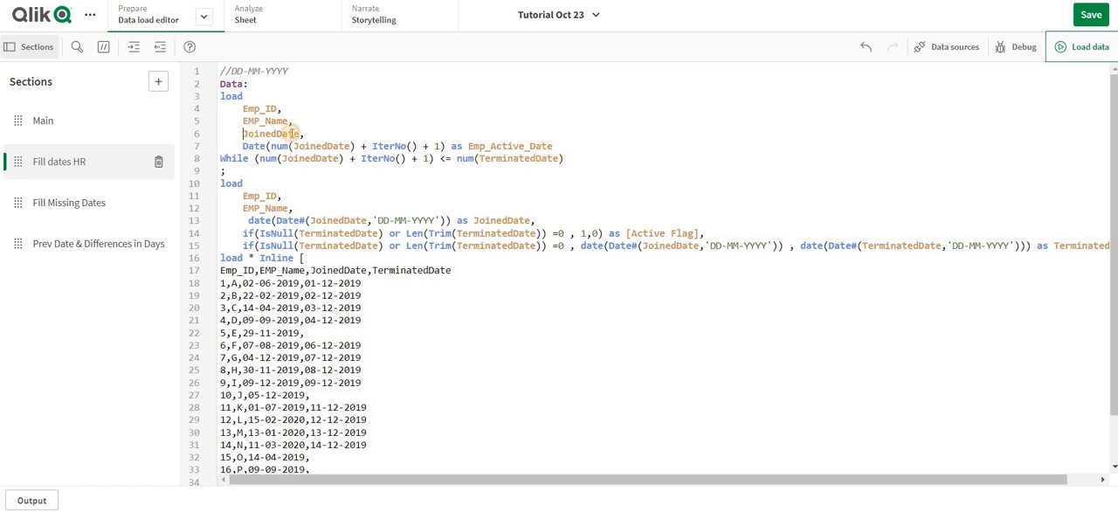
shift+click(314, 122)
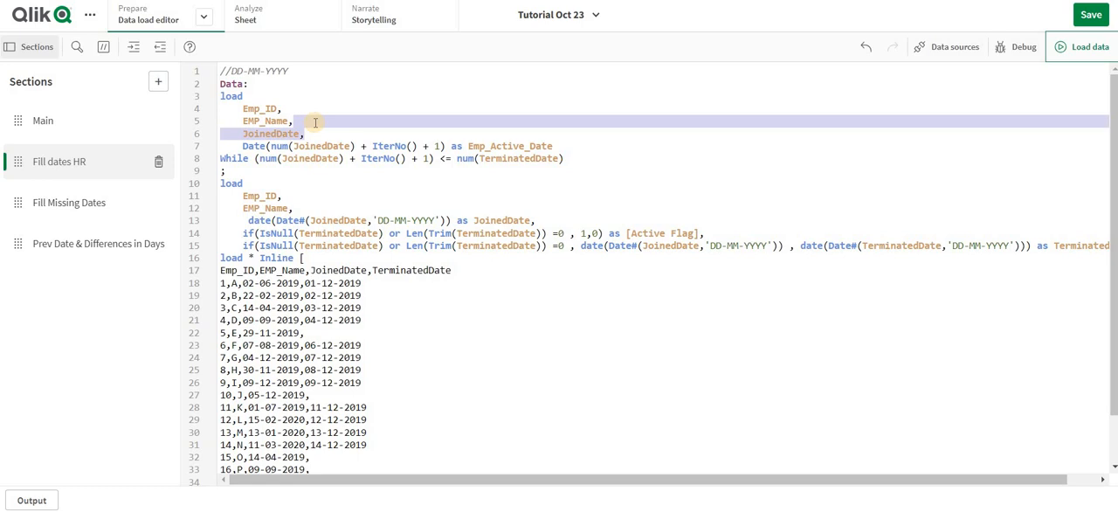
key(BackSpace)
drag(243, 108, 565, 130)
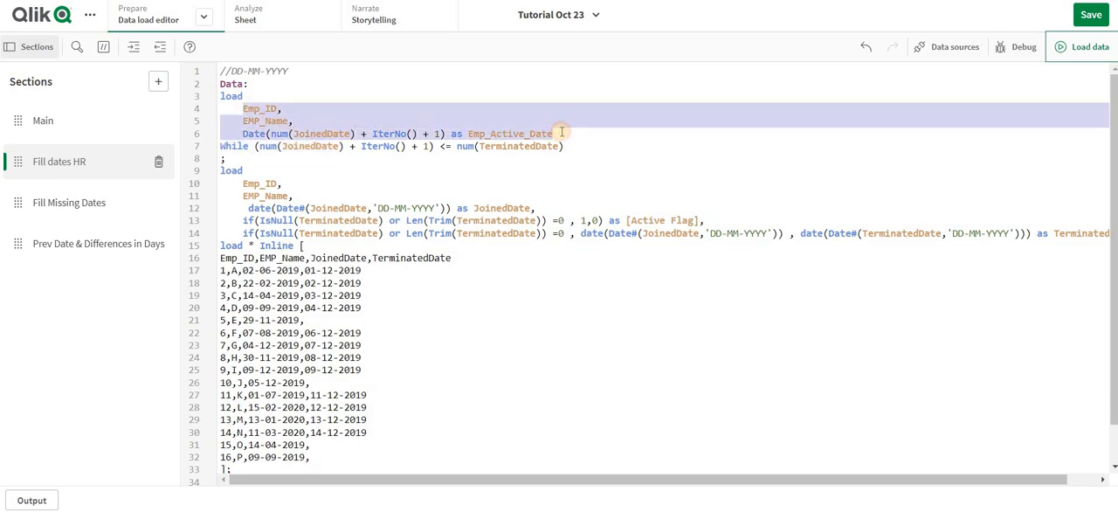
- Load the data with the revised script, check the number of lines fetched, and dismiss the load progress
click(1090, 55)
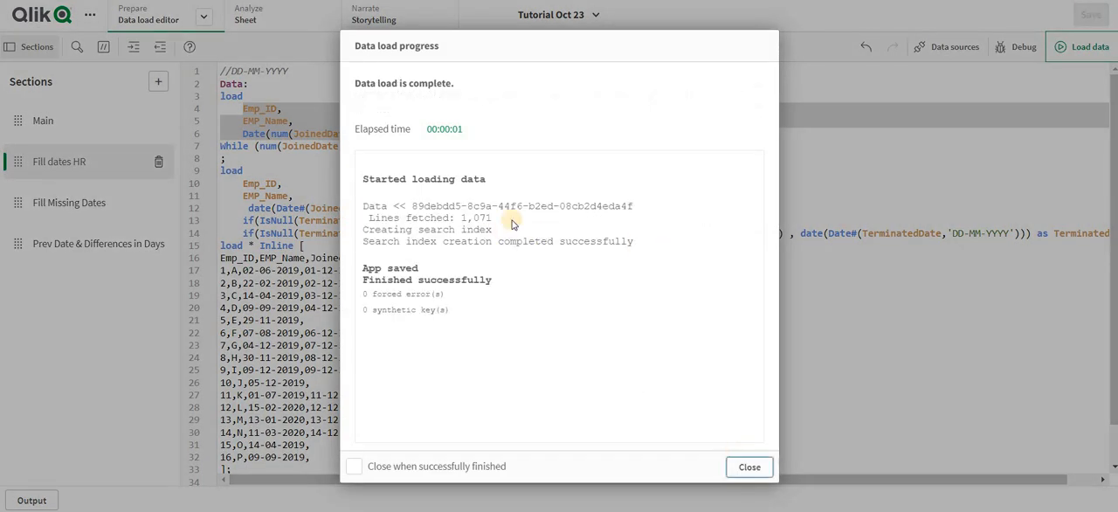
double_click(477, 218)
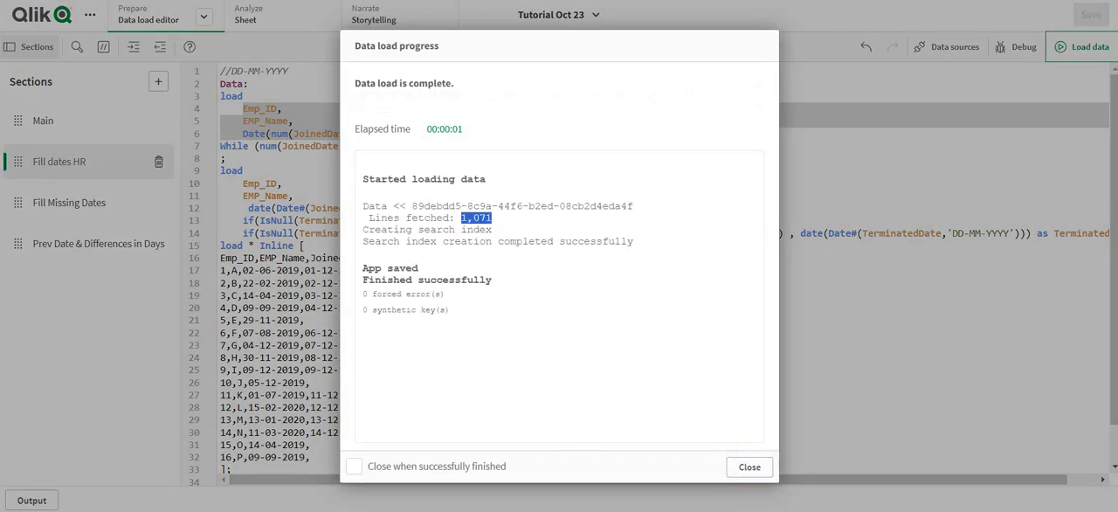
click(748, 466)
- Open the Fill dates HR sheet for editing and place an empty table chart on it
click(276, 30)
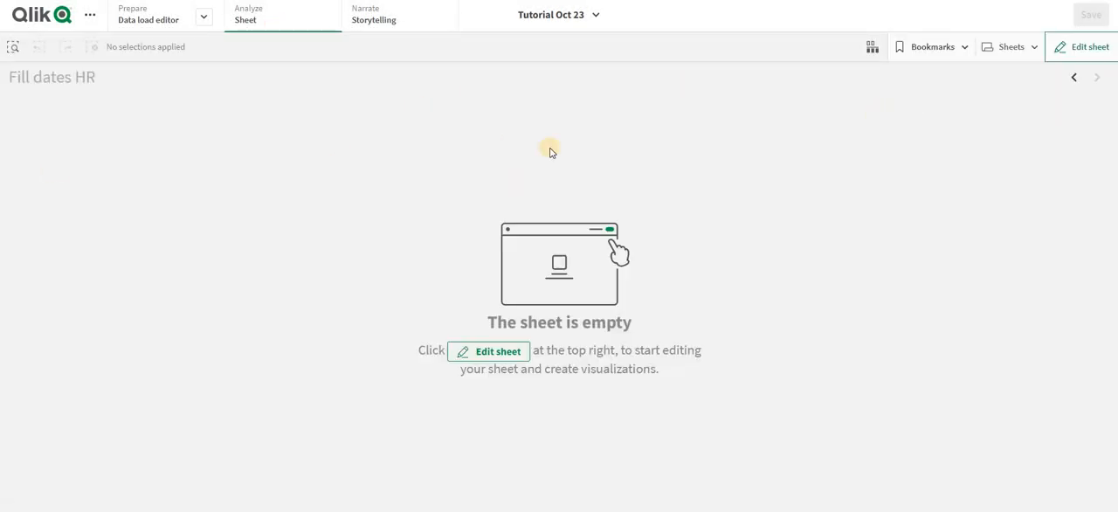
key(ctrl+e)
click(34, 226)
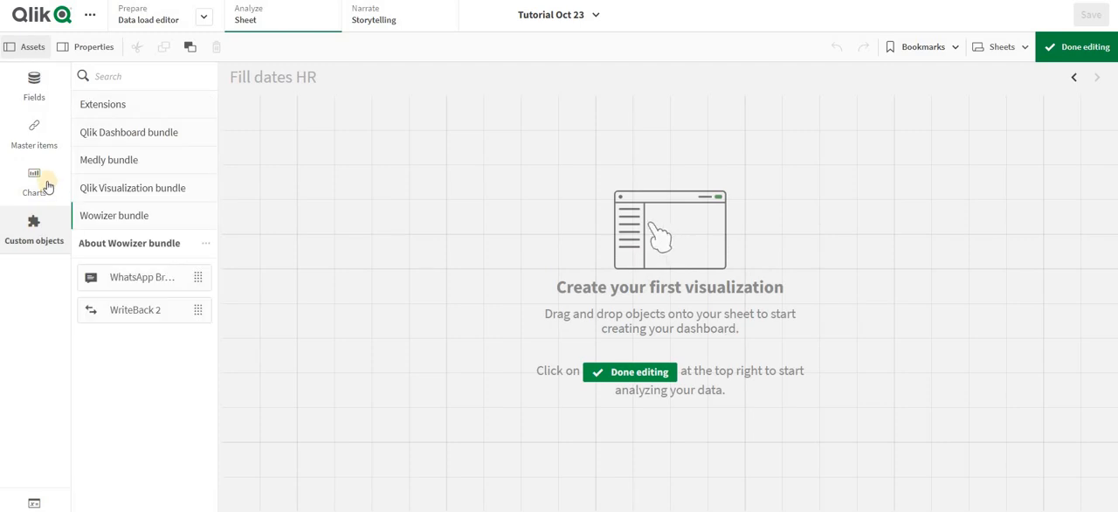
click(32, 174)
scroll(139, 350, down, 3)
scroll(123, 376, down, 1)
drag(122, 384, 375, 232)
scroll(144, 117, up, 5)
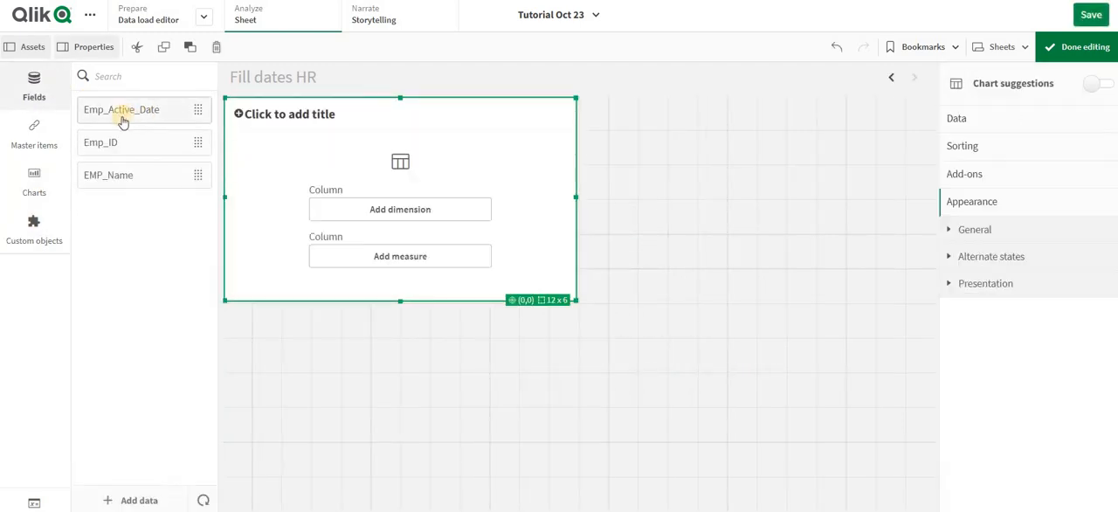
- Add Emp_ID, EMP_Name and Emp_Active_Date as columns of the new table
drag(114, 142, 367, 182)
drag(149, 178, 386, 155)
click(379, 150)
drag(167, 126, 426, 165)
click(426, 165)
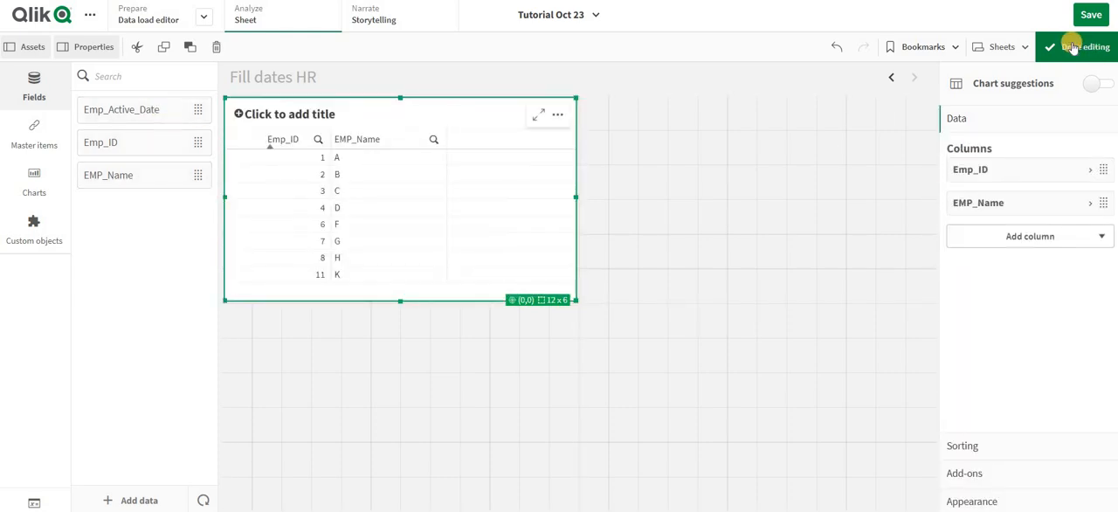
- Finish editing the sheet and filter the table to EMP_Name A
click(1080, 46)
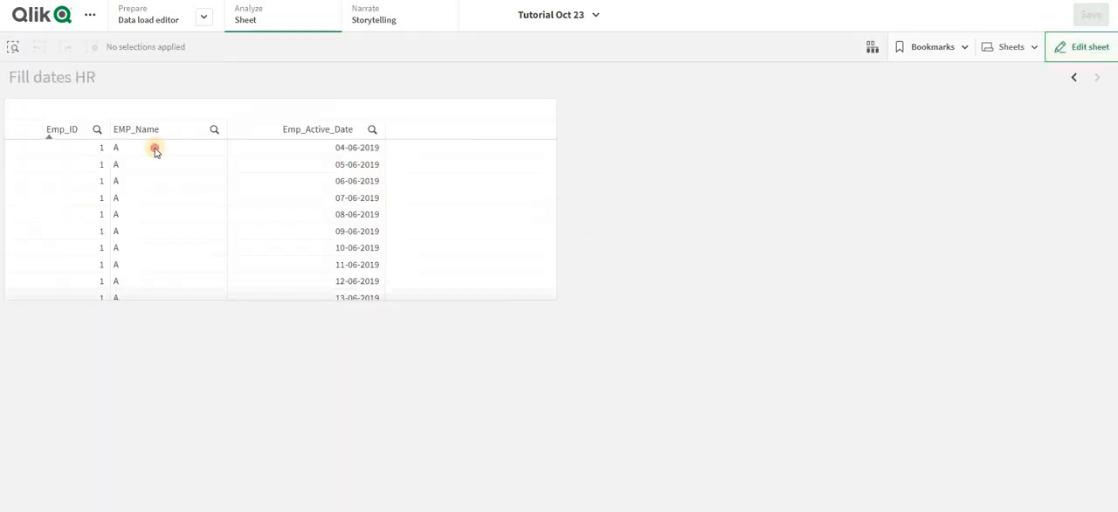
click(219, 147)
click(201, 108)
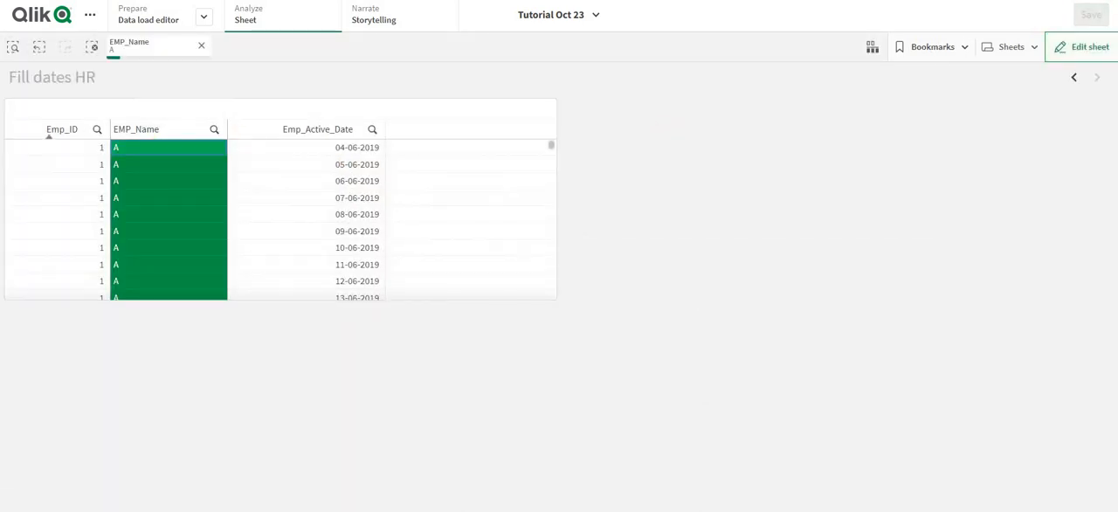
- Enlarge the table to fill the whole sheet at 24 x 12 grid cells and finish editing
click(1078, 48)
click(575, 298)
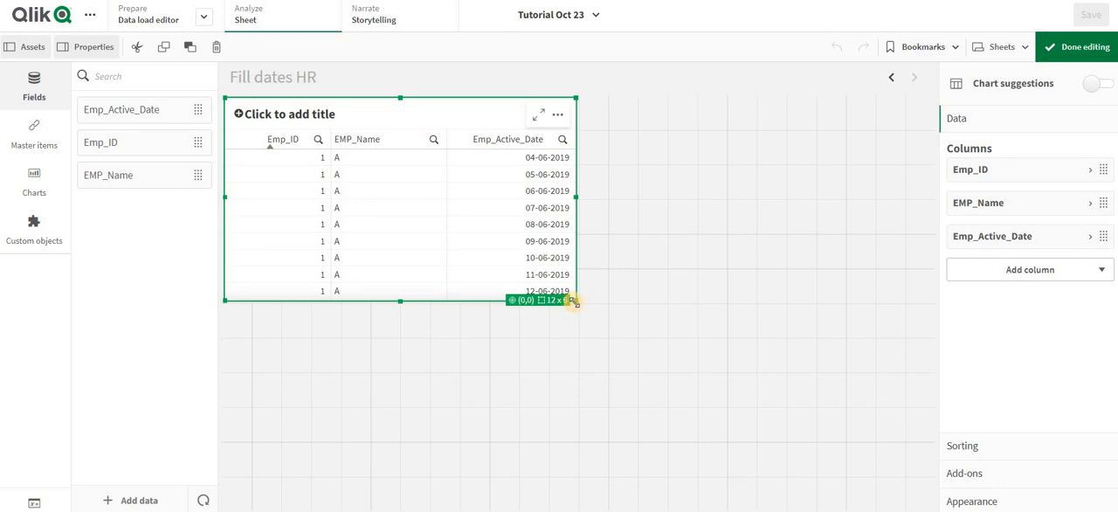
drag(575, 300, 933, 508)
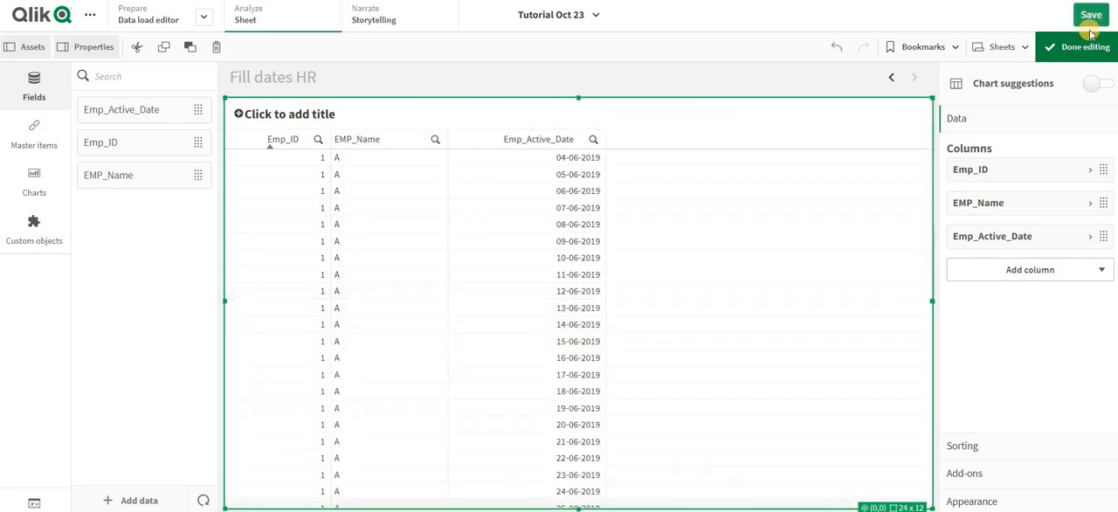
click(1073, 61)
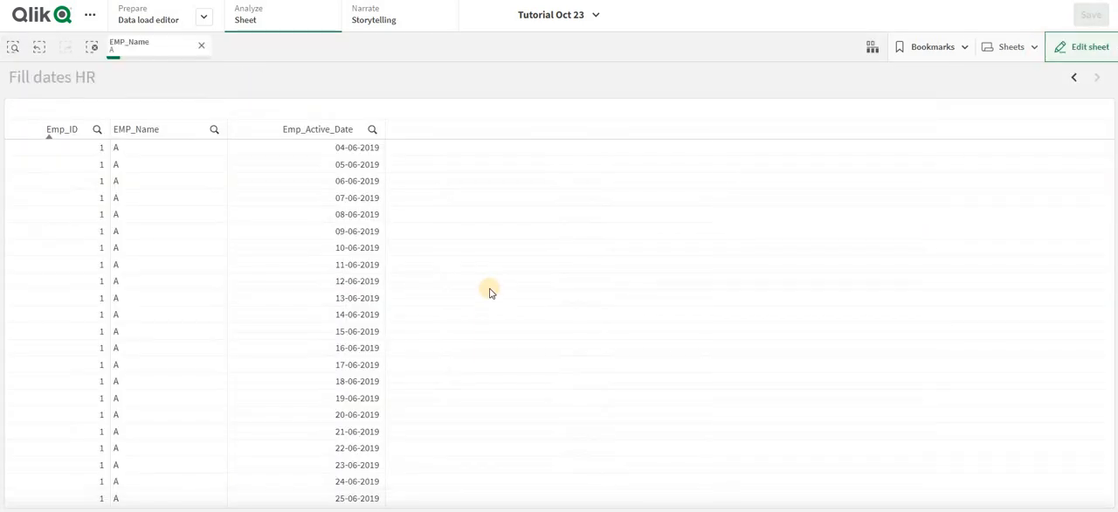
- Sort the table by Emp_Active_Date and examine the first and last active dates for employee A
scroll(489, 291, down, 10)
scroll(489, 292, down, 5)
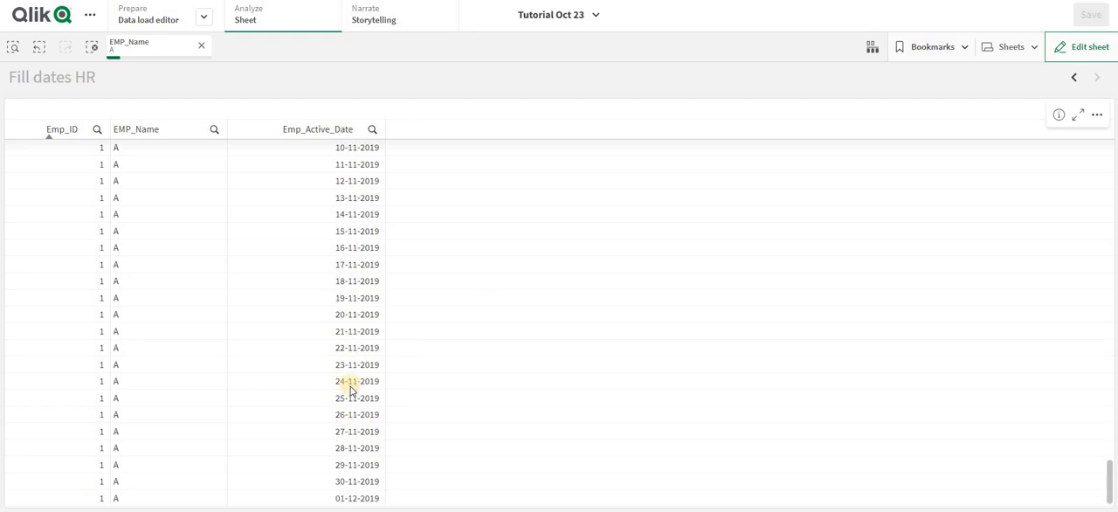
scroll(350, 389, up, 15)
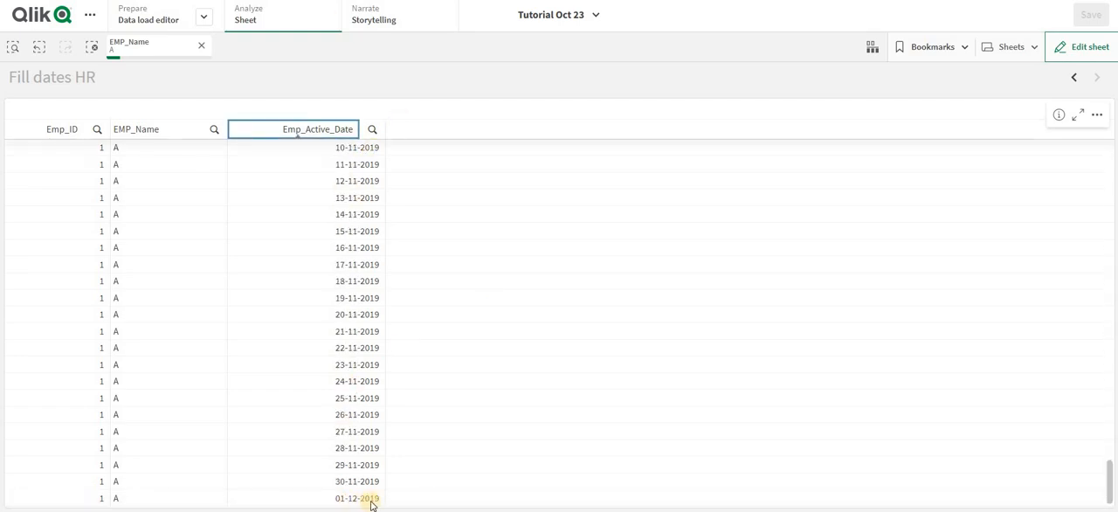
scroll(390, 290, up, 15)
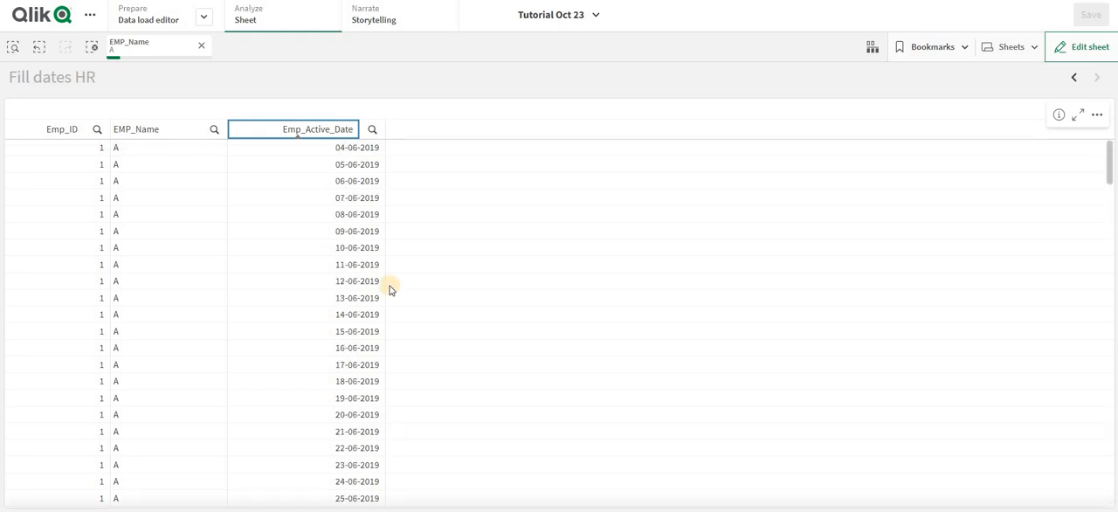
- Add JoinedDate after EMP_Name in the first load statement of the Fill dates HR script and reload the data
click(149, 18)
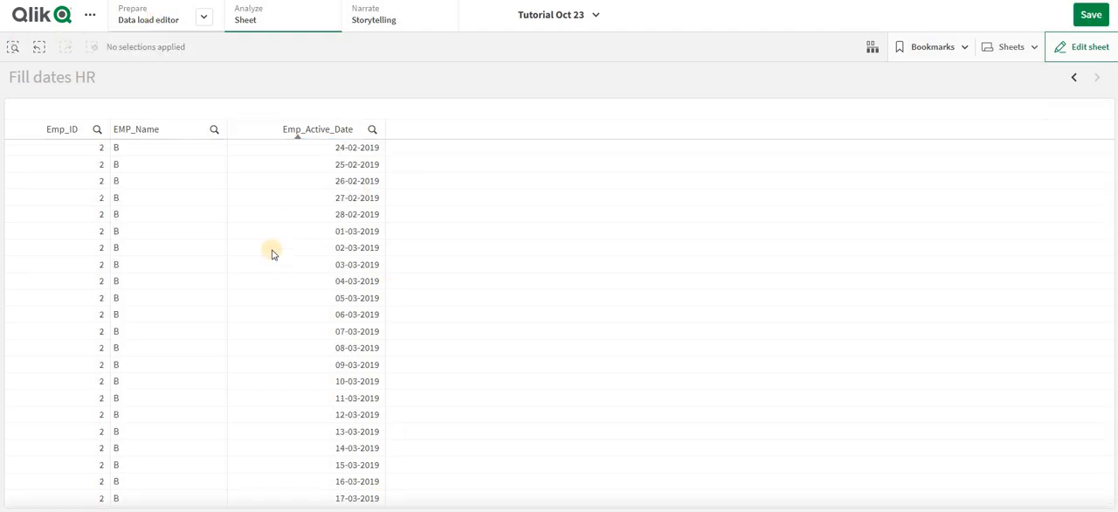
click(304, 117)
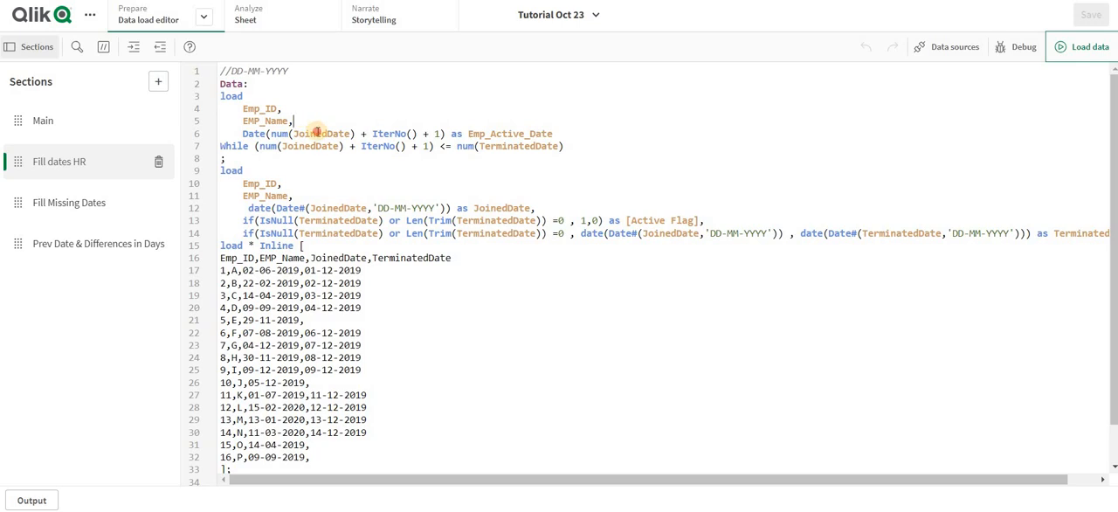
click(305, 119)
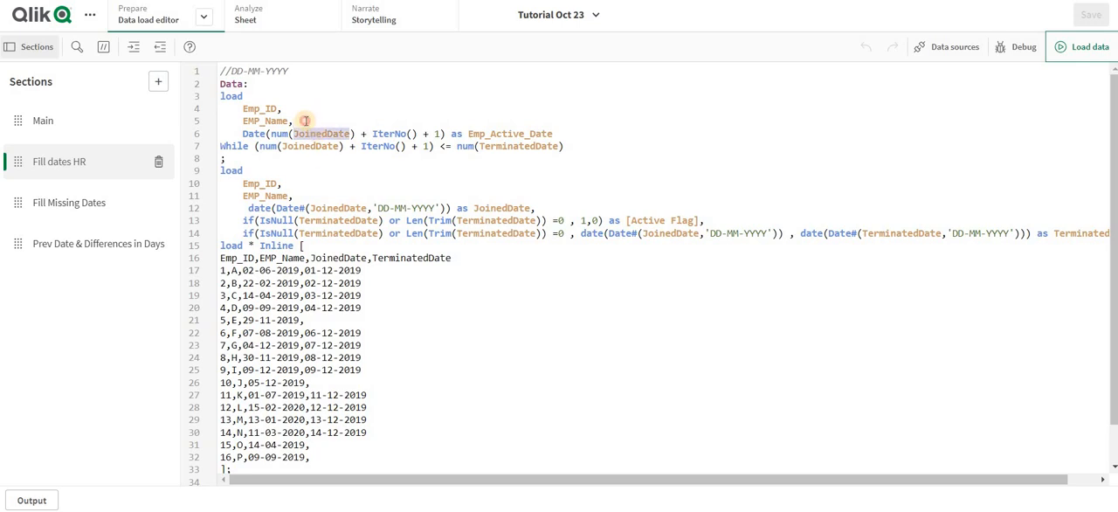
key(Return)
text(JoinedDate)
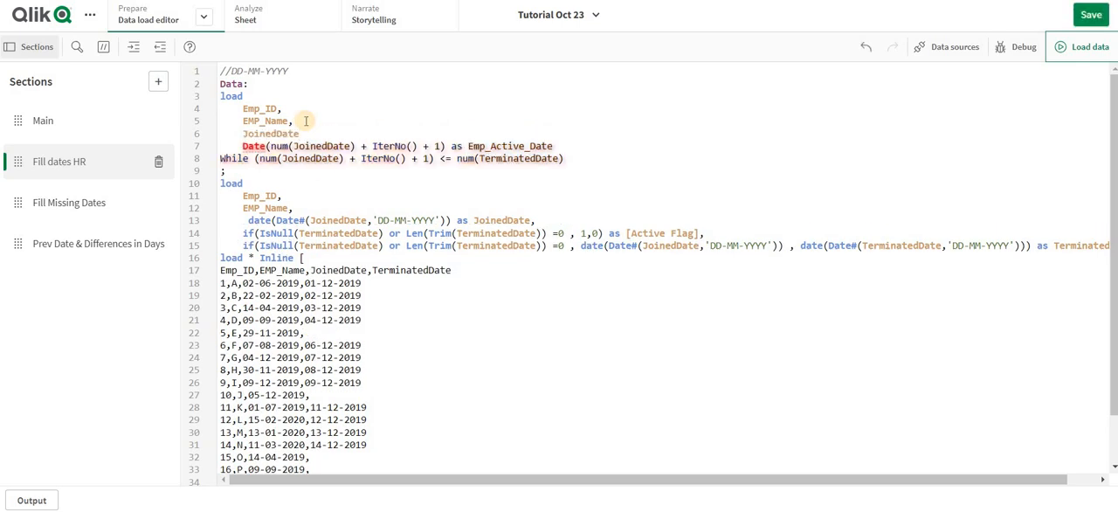
text(,)
click(1075, 47)
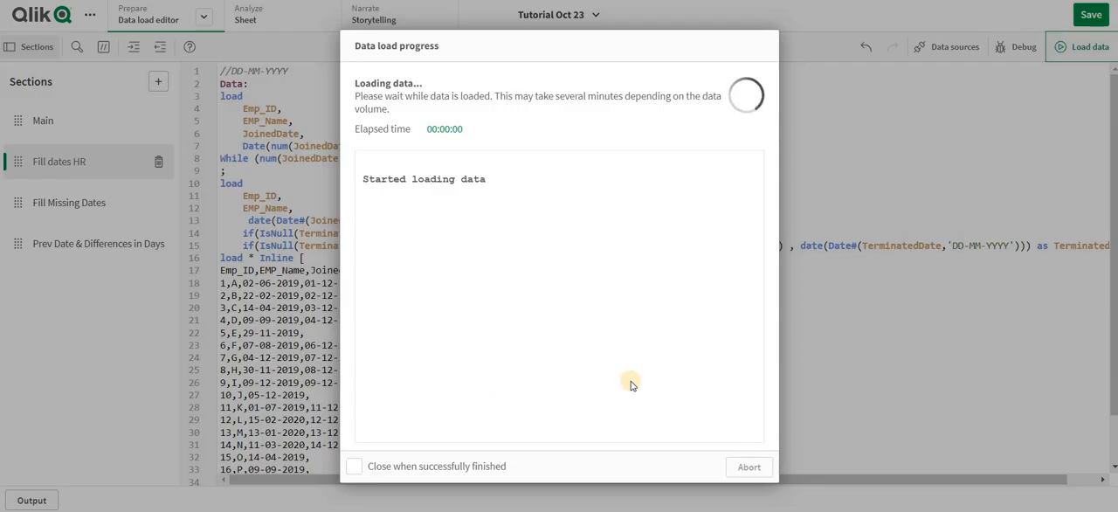
click(748, 466)
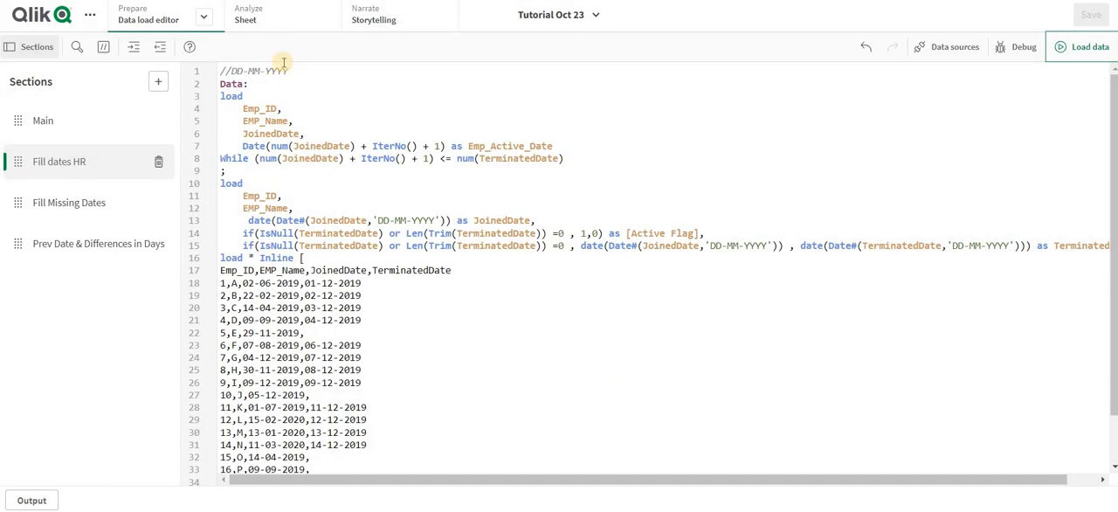
- Add JoinedDate as a column of the Fill dates HR sheet's table and finish editing
click(280, 21)
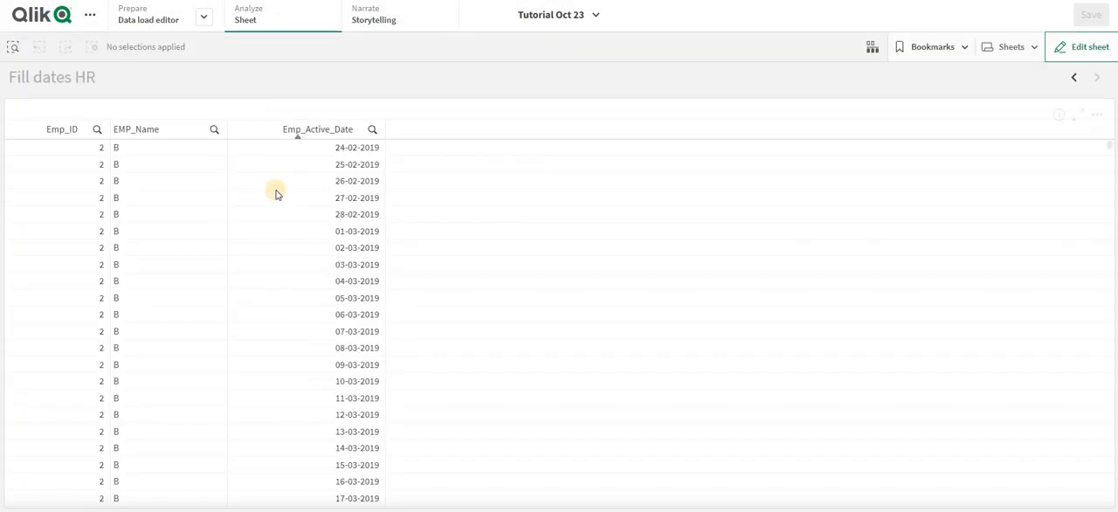
key(ctrl+e)
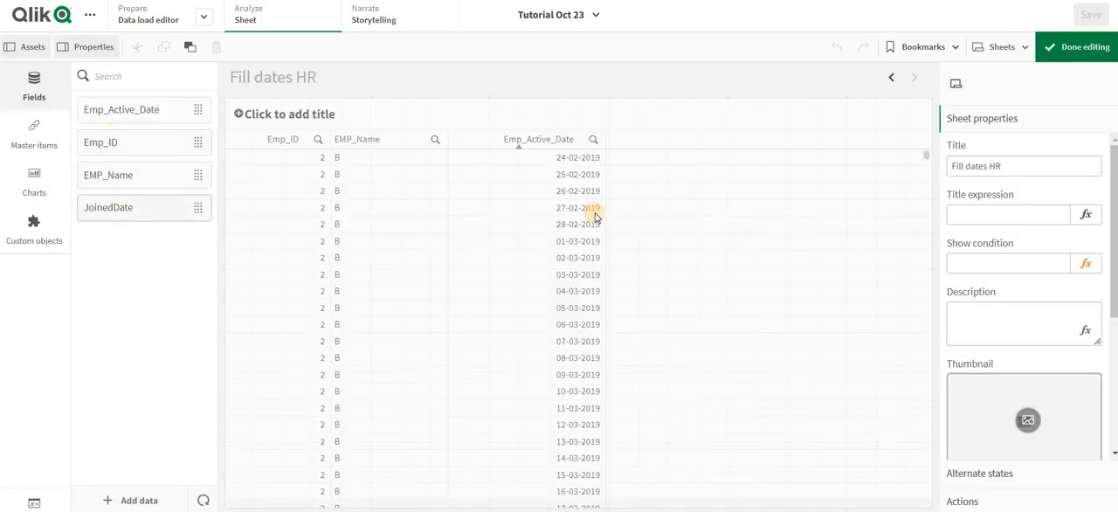
drag(594, 217, 626, 257)
click(627, 257)
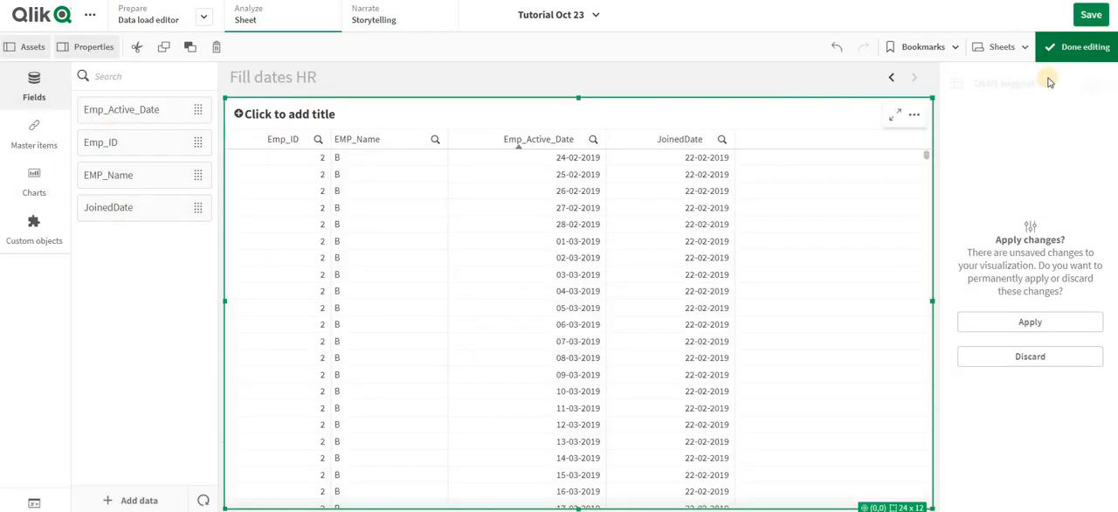
click(1067, 47)
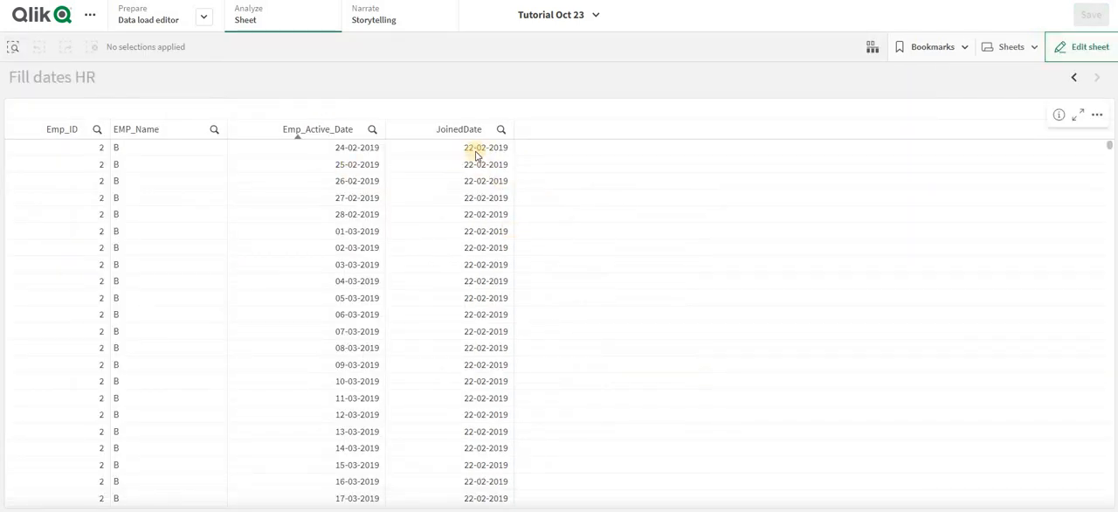
- Filter the table to EMP_Name A to compare Emp_Active_Date with JoinedDate
click(215, 130)
click(163, 222)
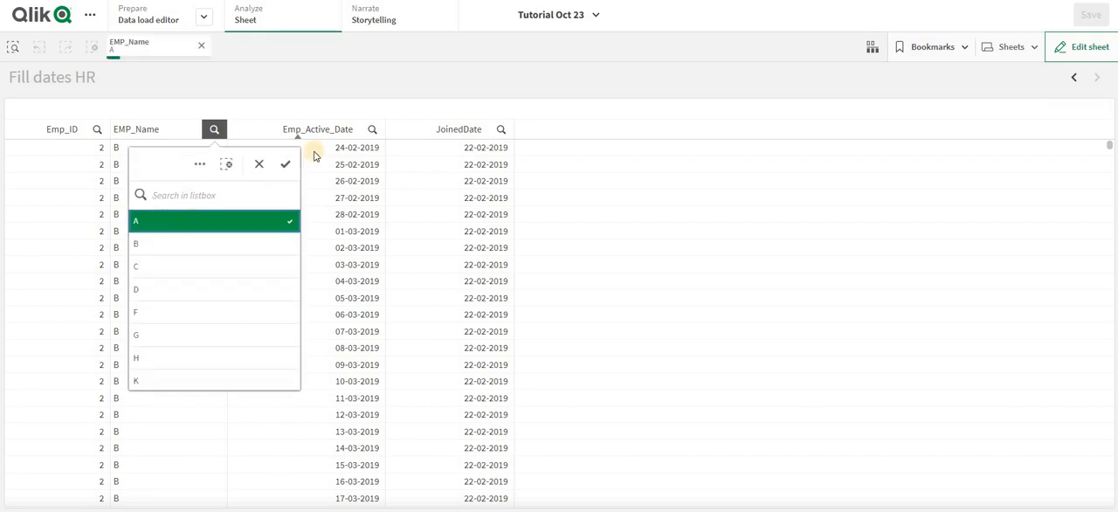
click(393, 89)
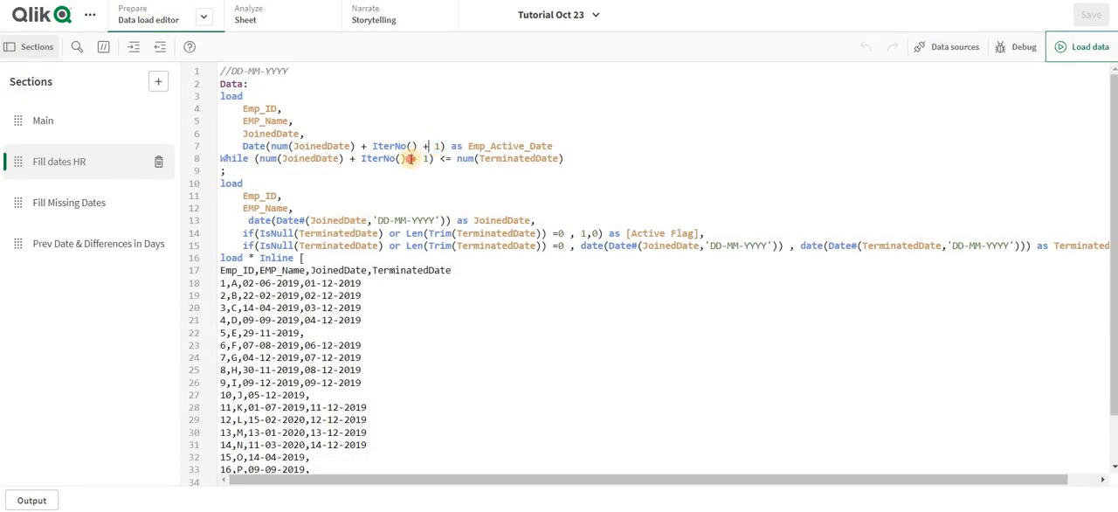
- Change IterNo() + 1 to IterNo() - 1 in the Emp_Active_Date expression and the While condition of the Fill dates HR script
click(416, 159)
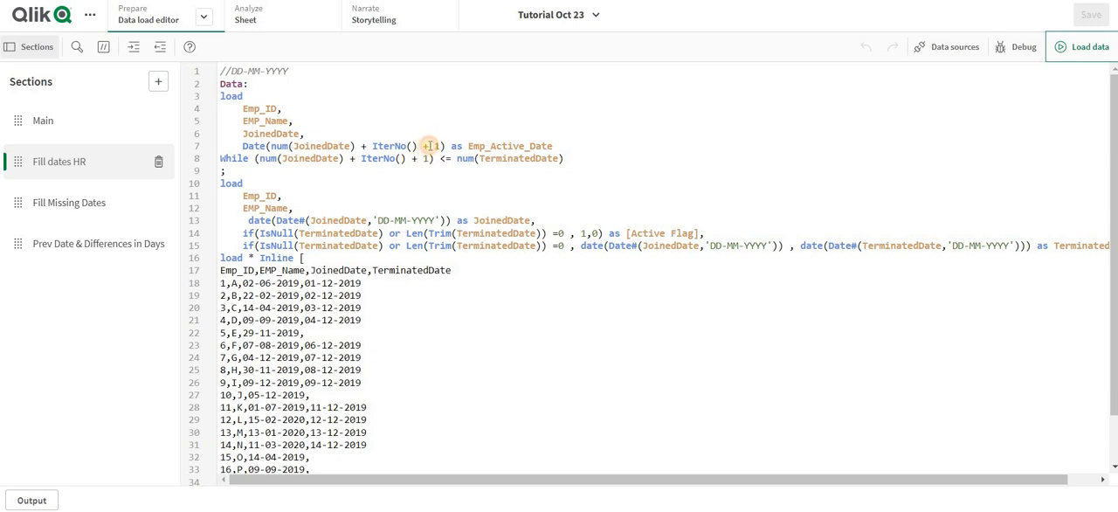
ctrl+click(430, 146)
key(BackSpace)
text(-)
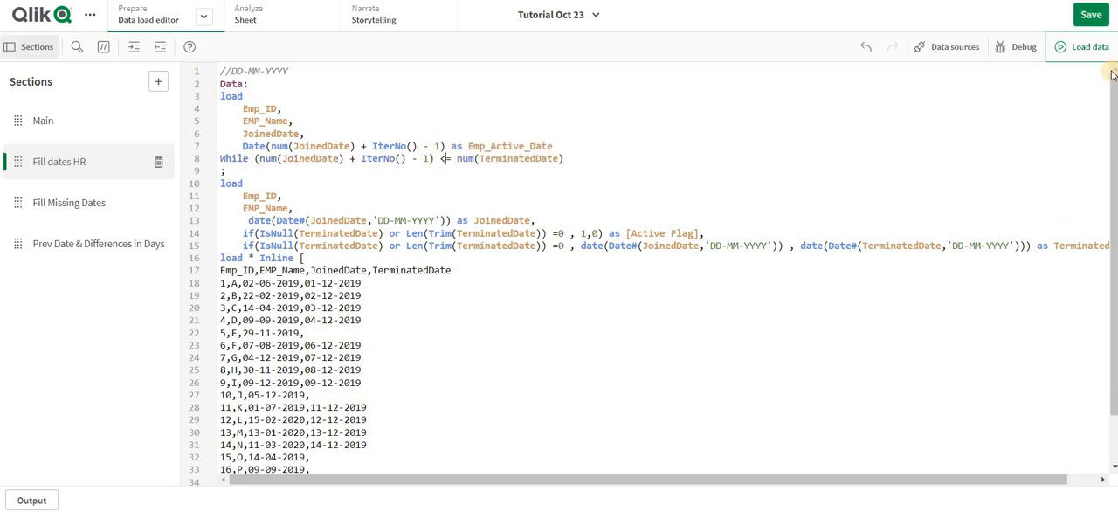
- Change IterNo() + 1 to IterNo() - 1 in the FillDate expression and while condition of the Fill Missing Dates section
click(47, 203)
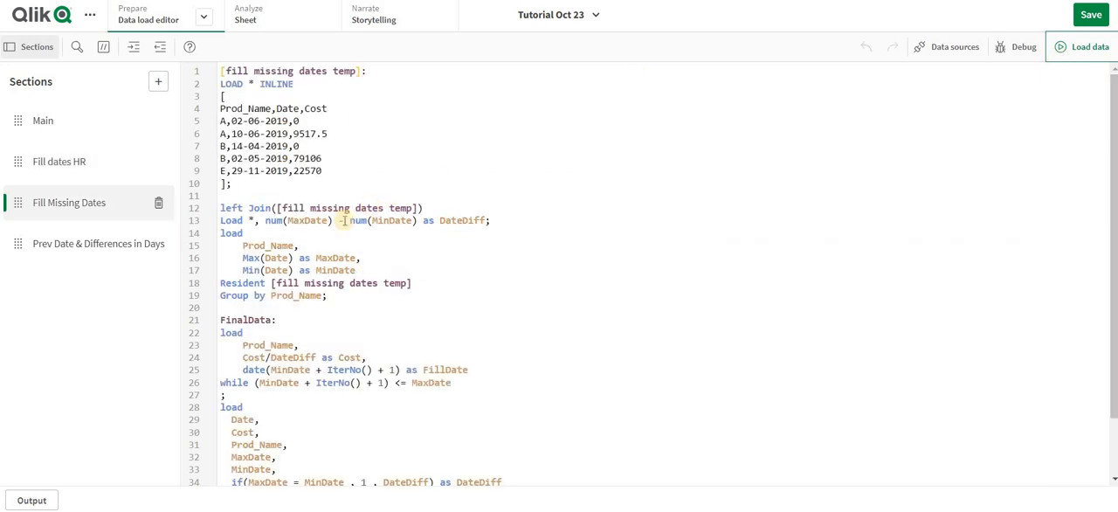
scroll(333, 352, down, 1)
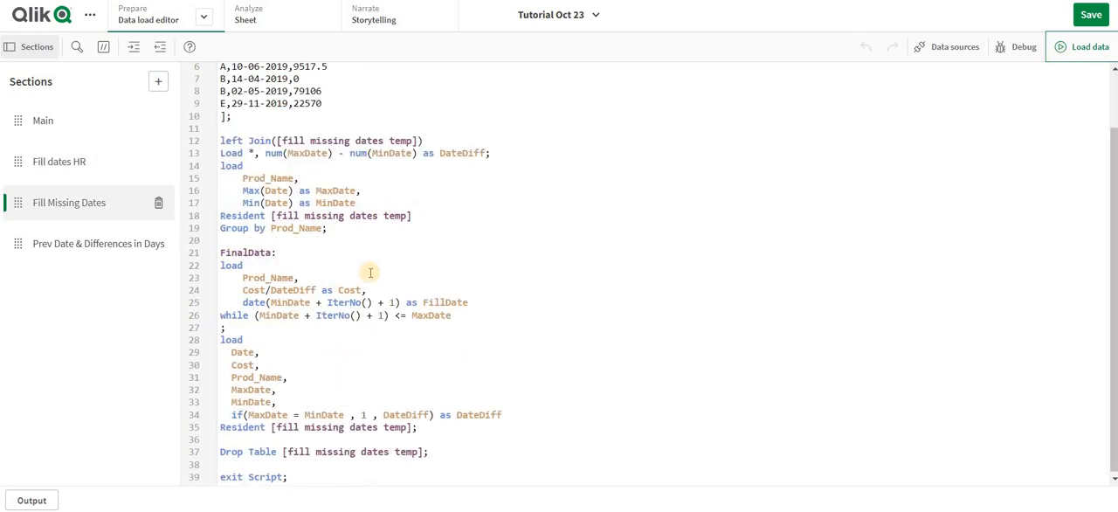
click(381, 303)
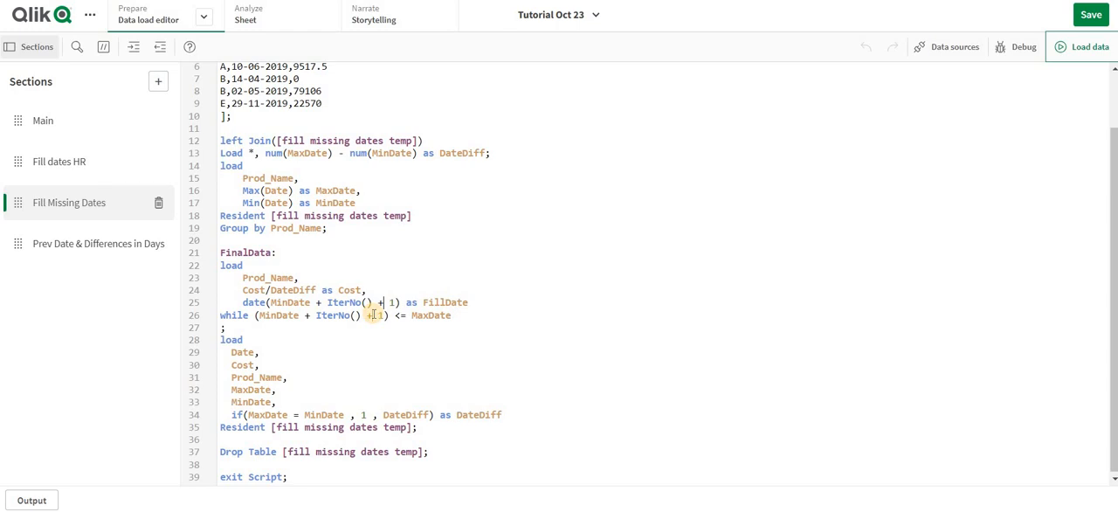
key(BackSpace)
text(-)
- Reload the data from the Fill dates HR section and check employee A's first active date against JoinedDate in the sheet
click(75, 161)
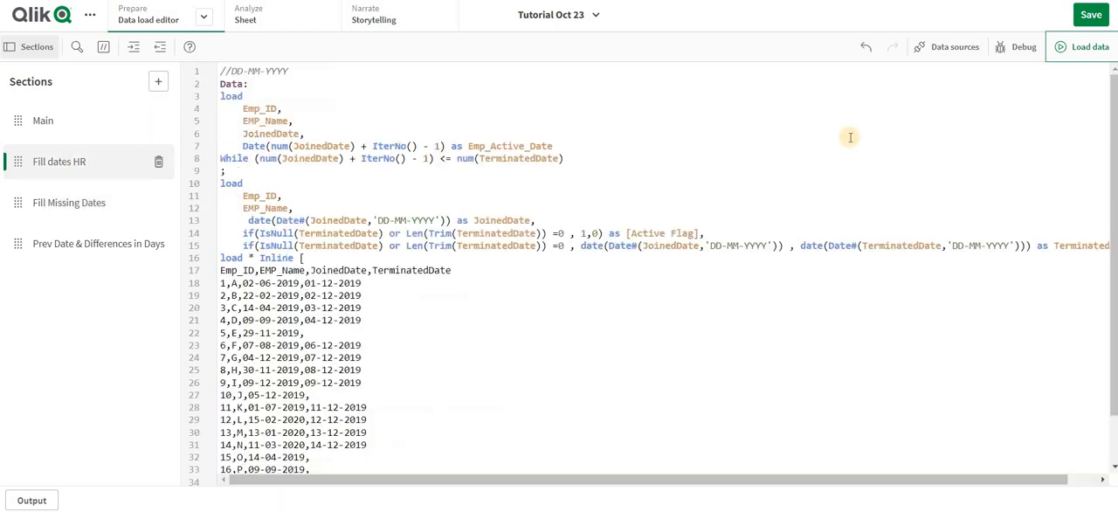
click(1071, 45)
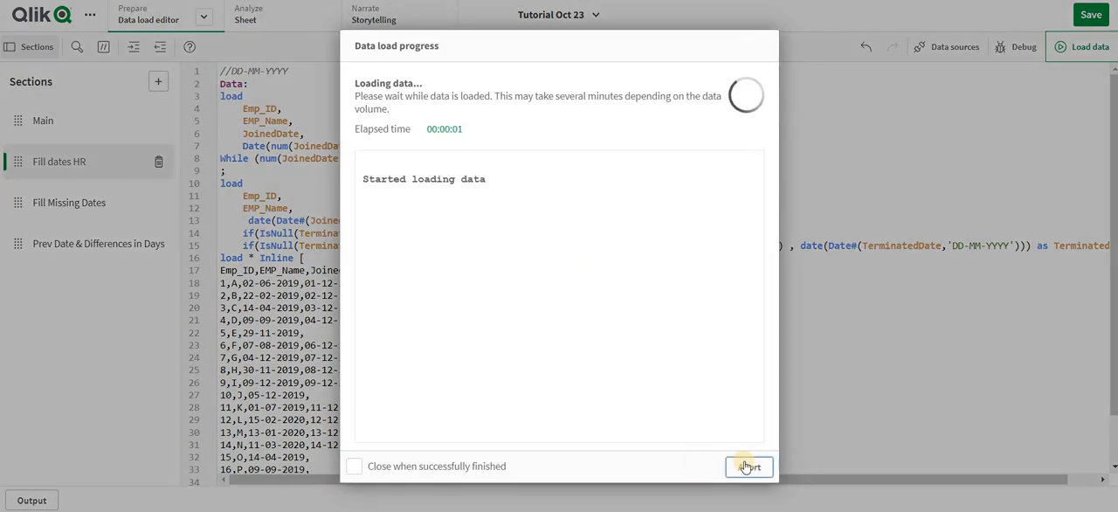
click(749, 467)
click(274, 20)
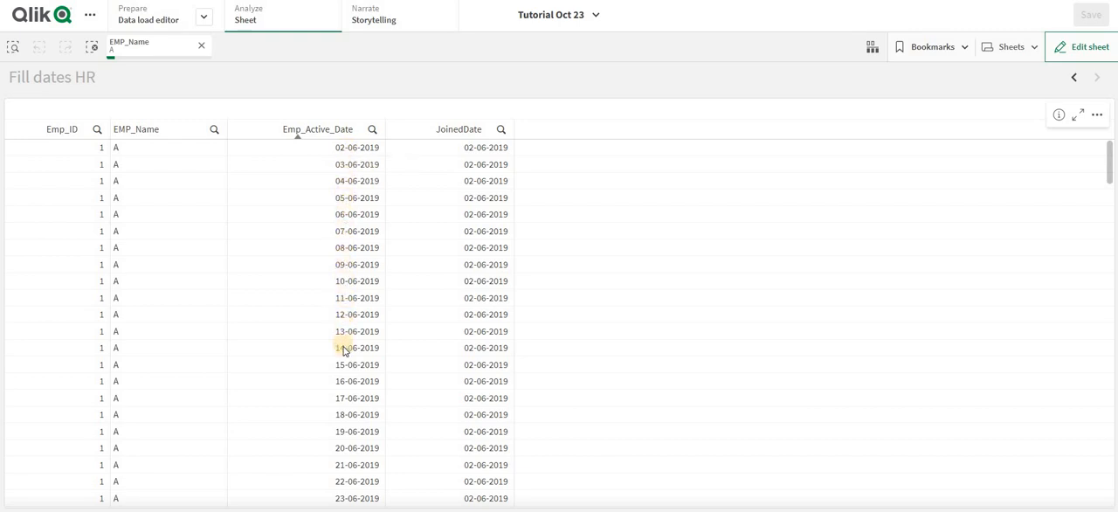
- Review the IterNo() - 1 expressions in the Fill Missing Dates and Fill dates HR sections against the sheet table
click(162, 18)
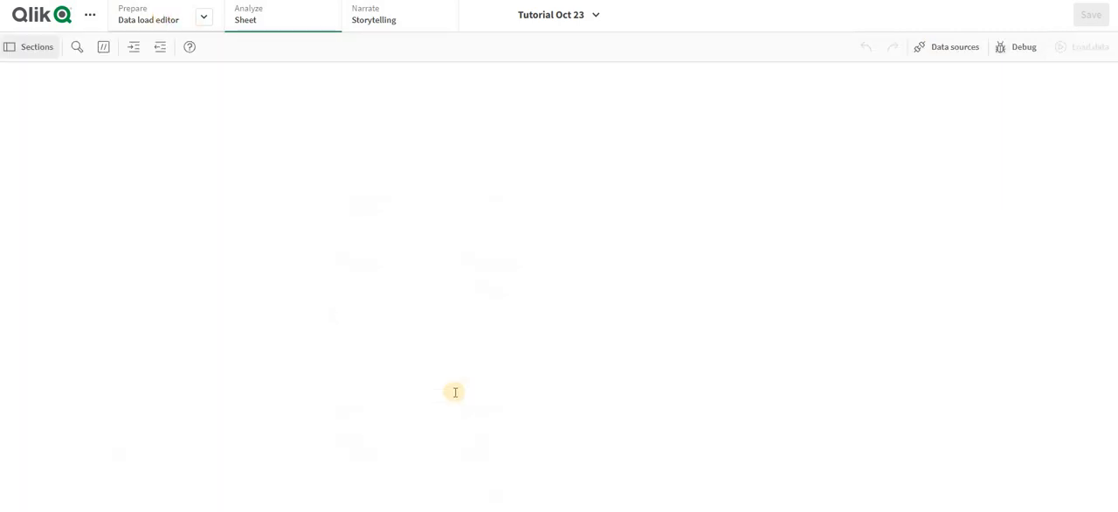
click(93, 202)
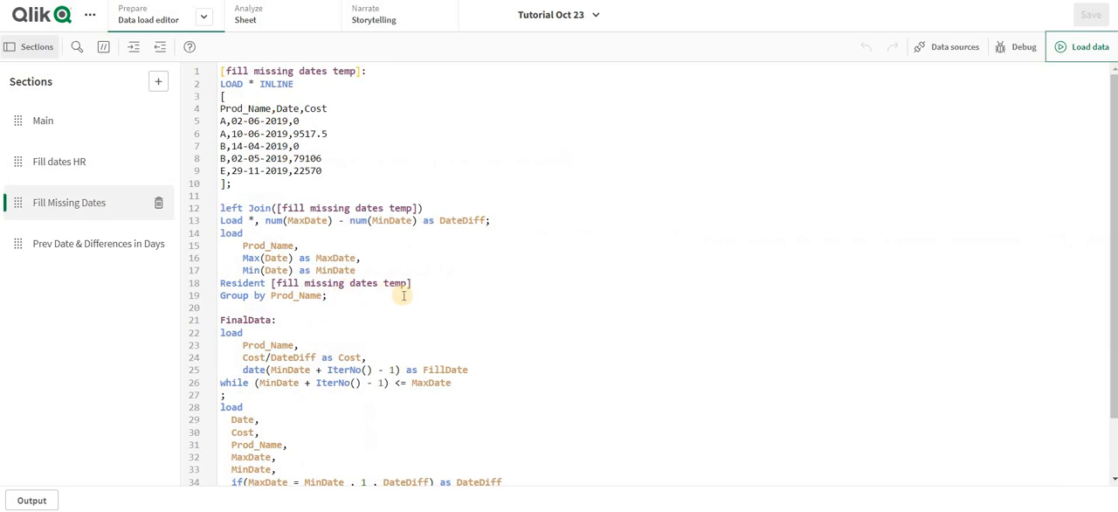
click(382, 370)
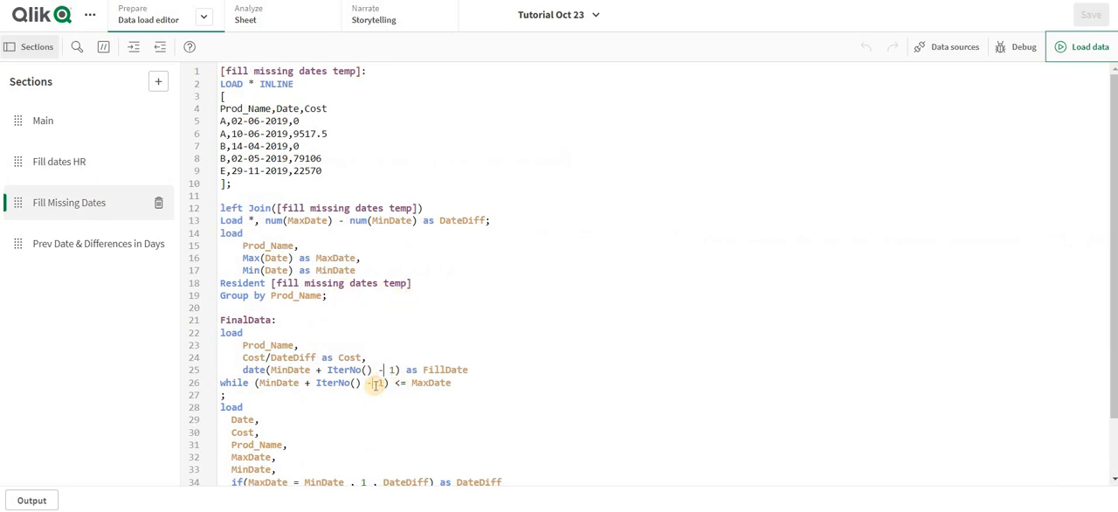
click(58, 162)
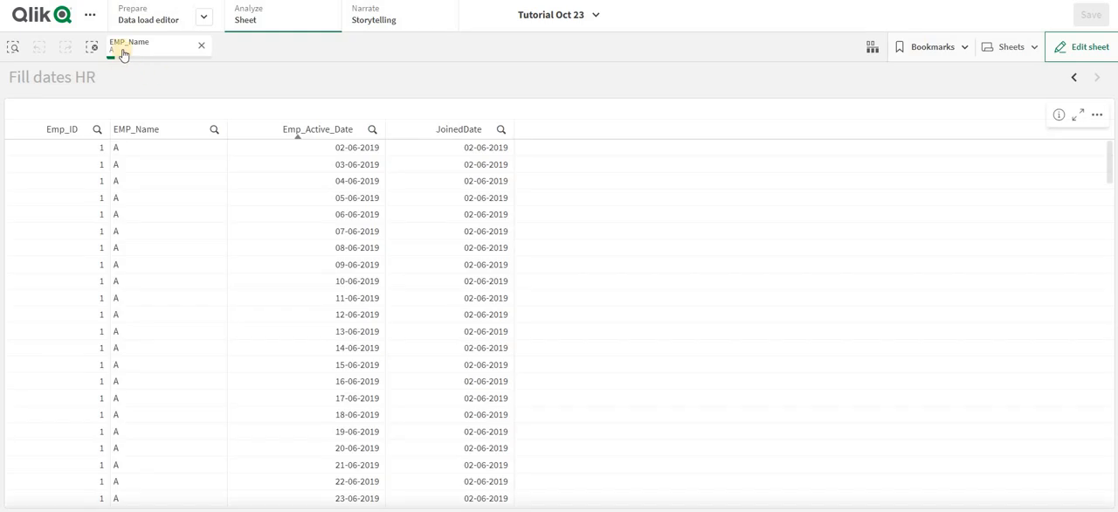
click(177, 15)
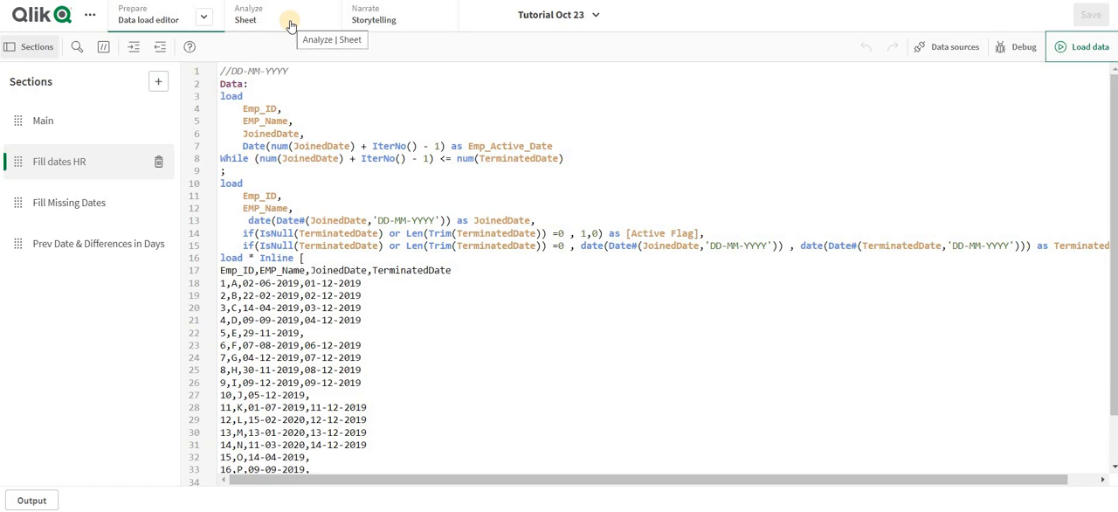
click(291, 25)
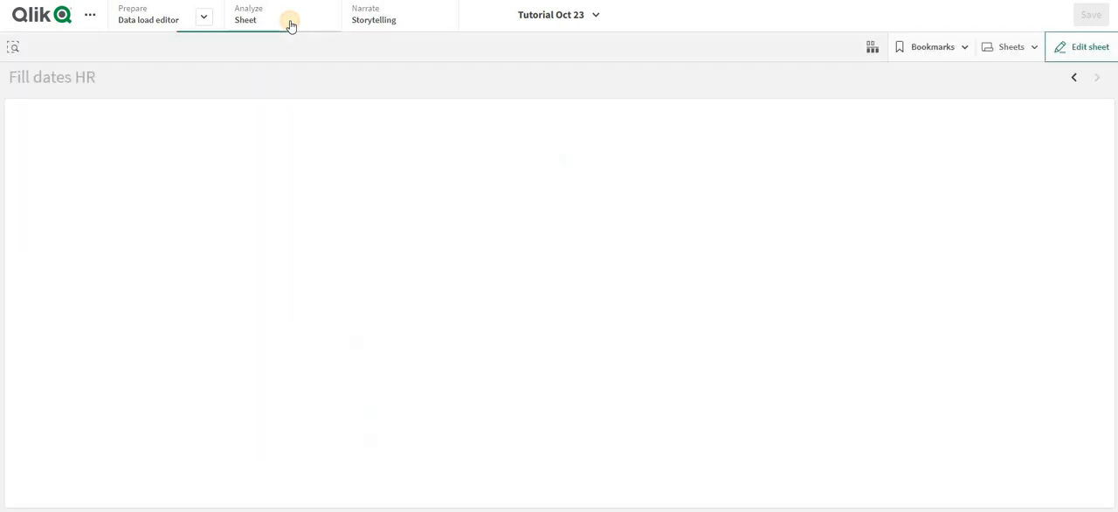
- Clear the EMP_Name selection and filter the table to Emp_ID 5
click(92, 46)
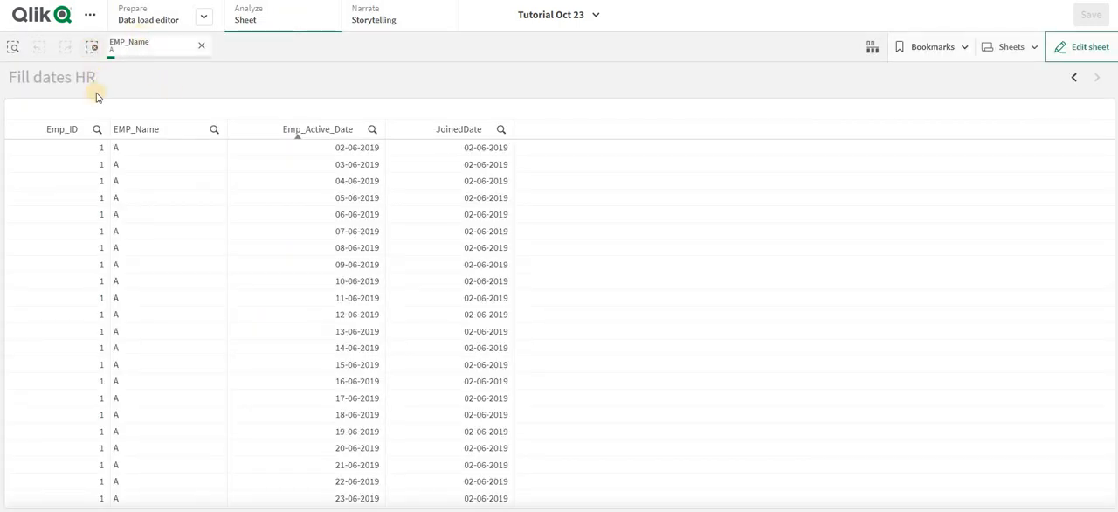
click(97, 129)
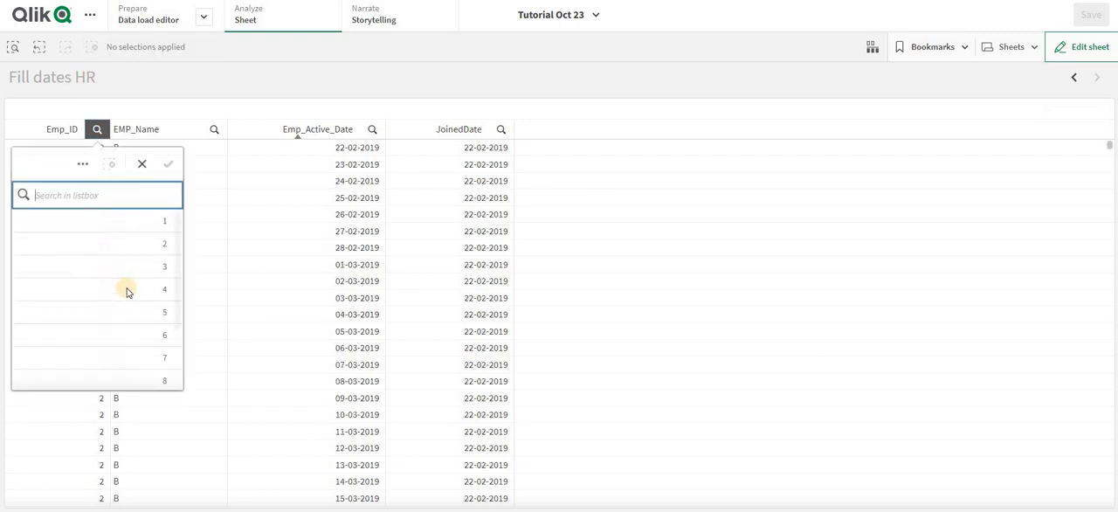
click(137, 313)
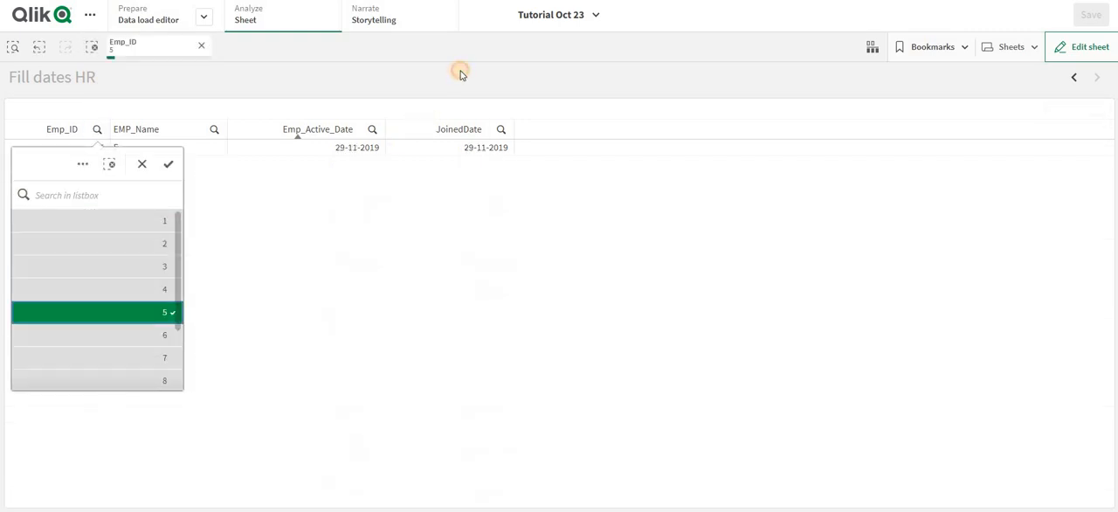
click(319, 155)
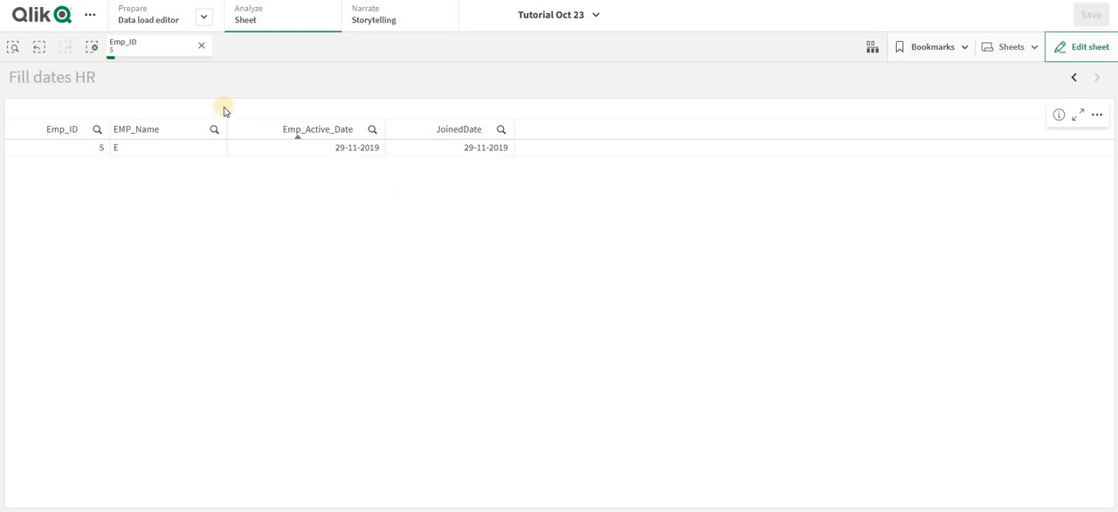
- Replace the JoinedDate fallback for empty termination dates with Today() in the TerminatedDate expression and reload the data
click(172, 21)
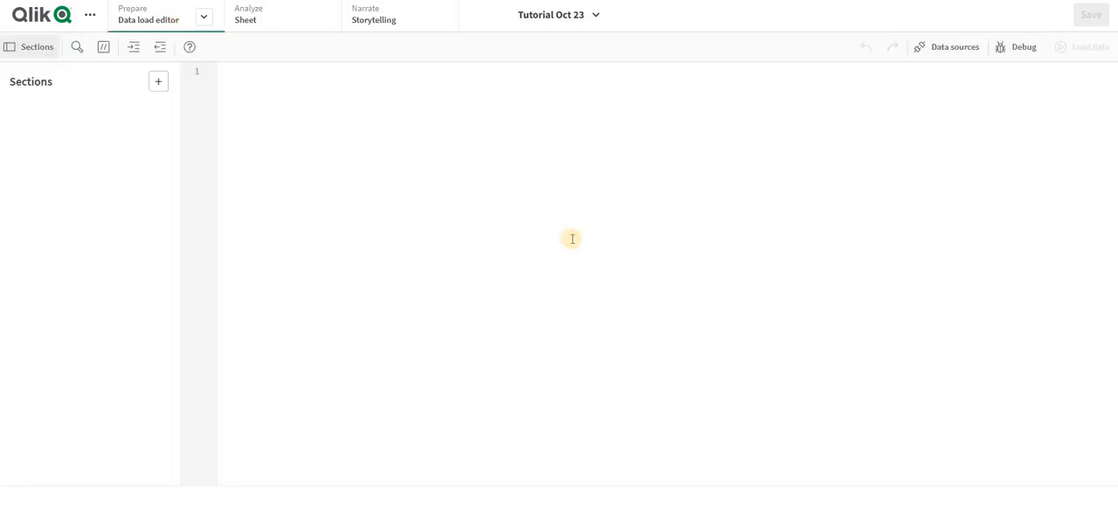
click(785, 246)
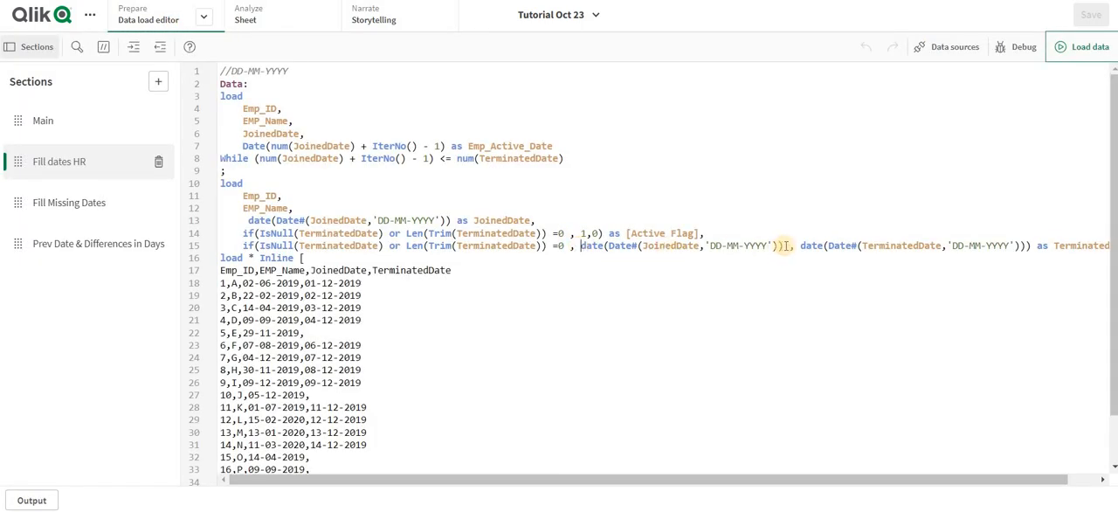
drag(581, 245, 787, 245)
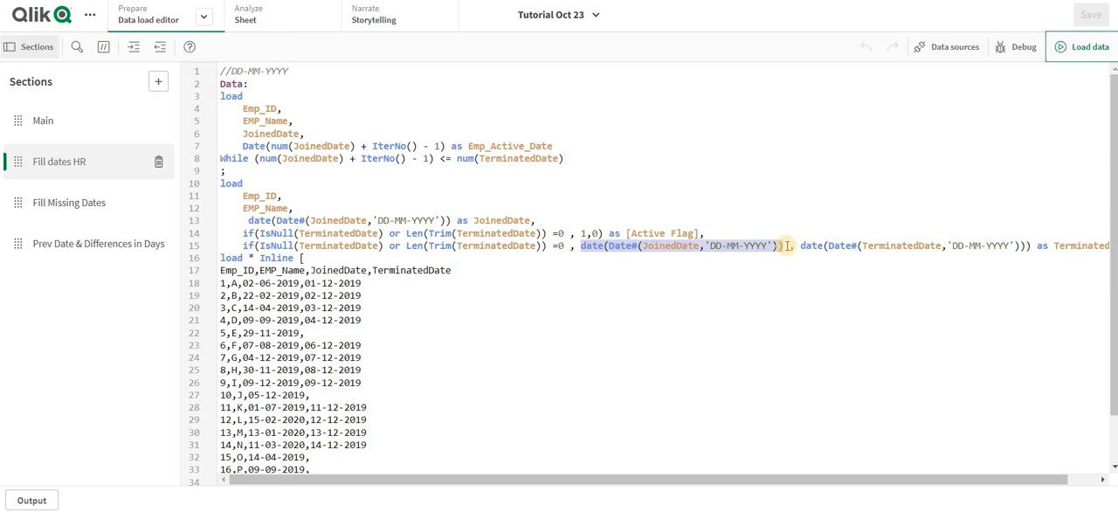
key(BackSpace)
text(Today()
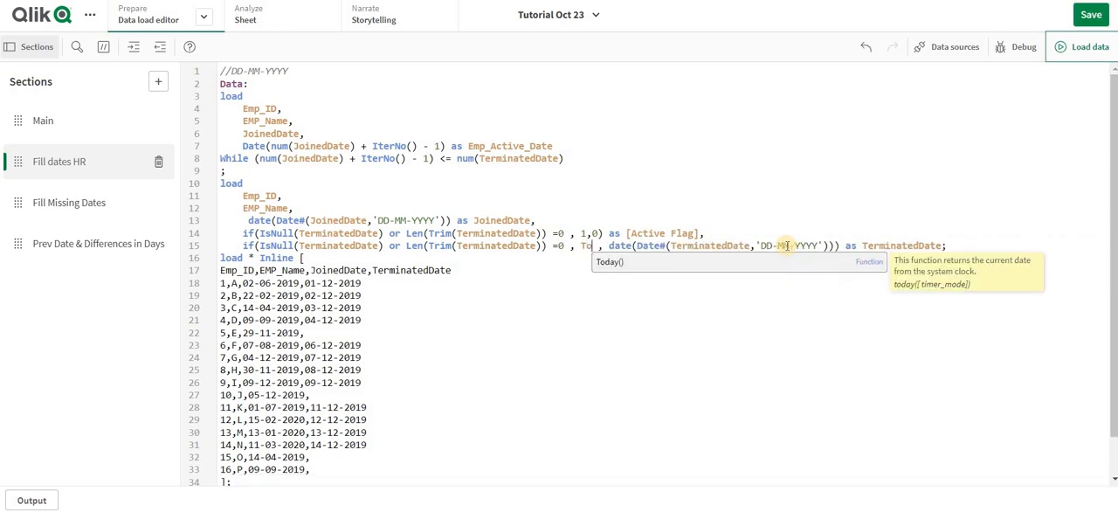
click(1084, 47)
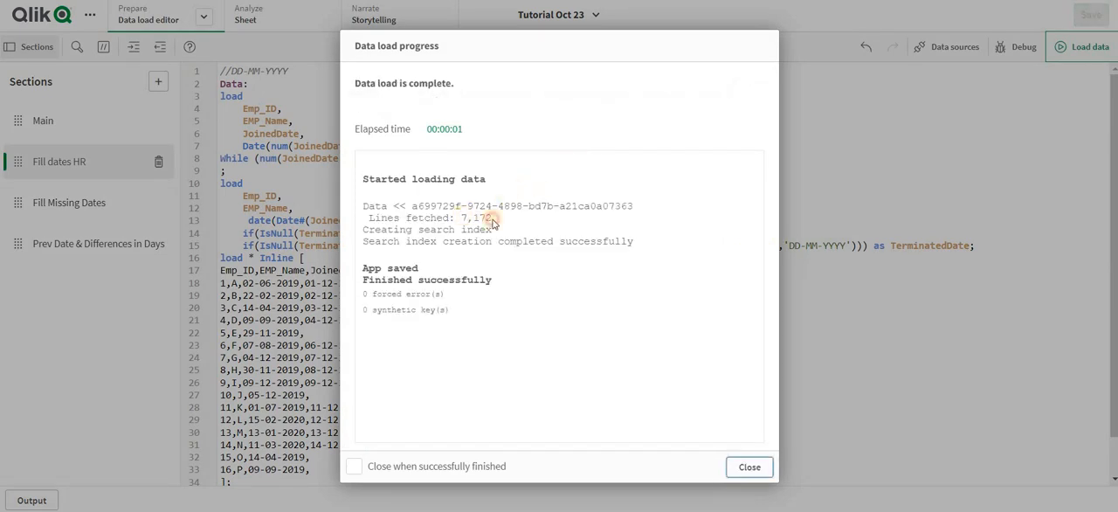
click(744, 466)
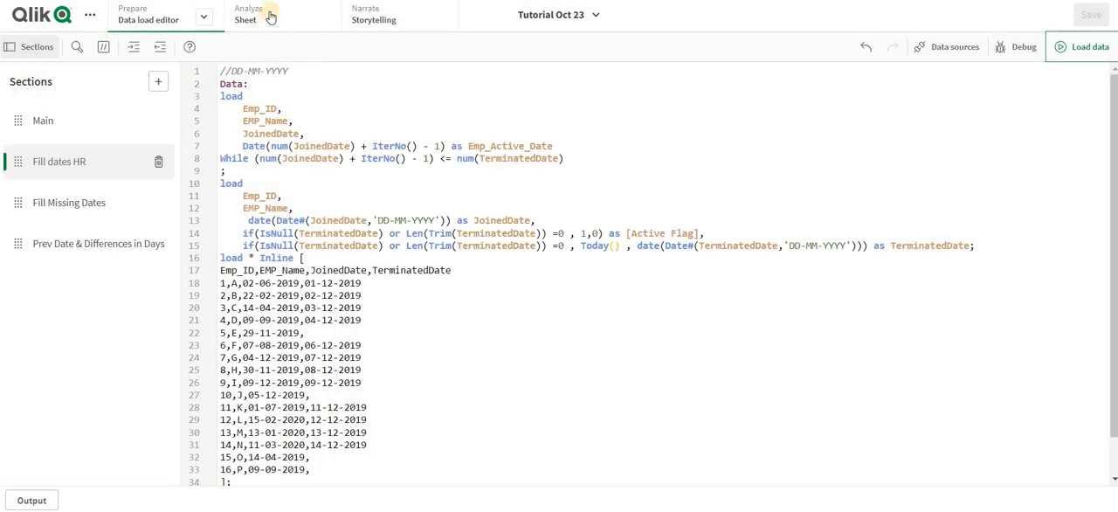
- Check the Emp_Active_Date values for Emp_ID 5 in the Fill dates HR sheet through to the last row
click(269, 16)
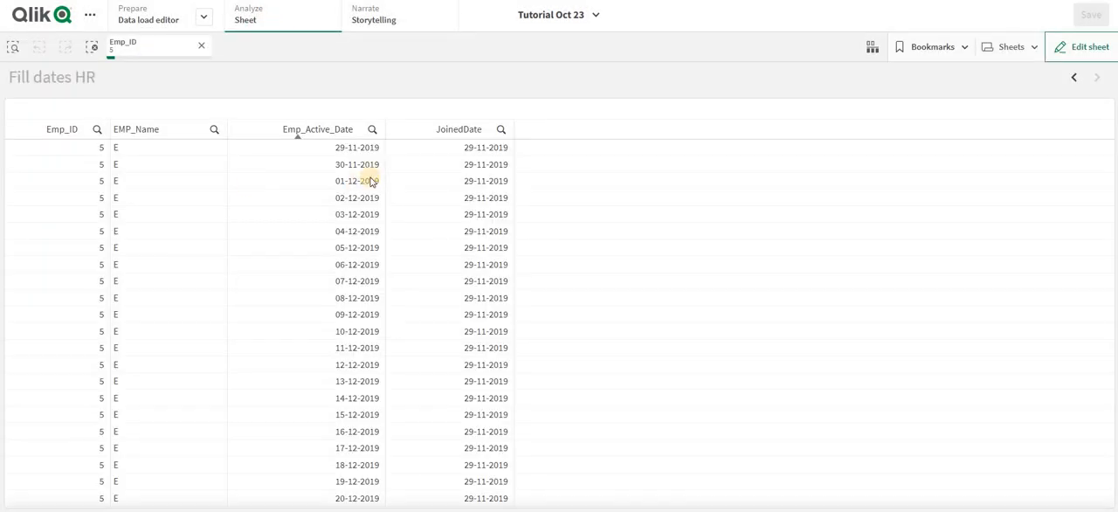
scroll(424, 336, down, 20)
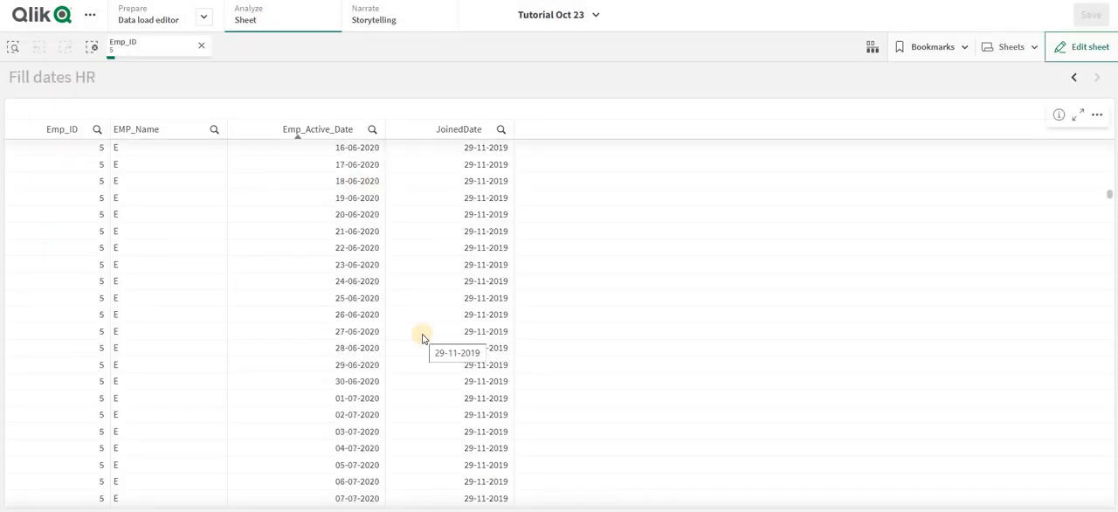
scroll(422, 338, down, 20)
scroll(422, 338, down, 20)
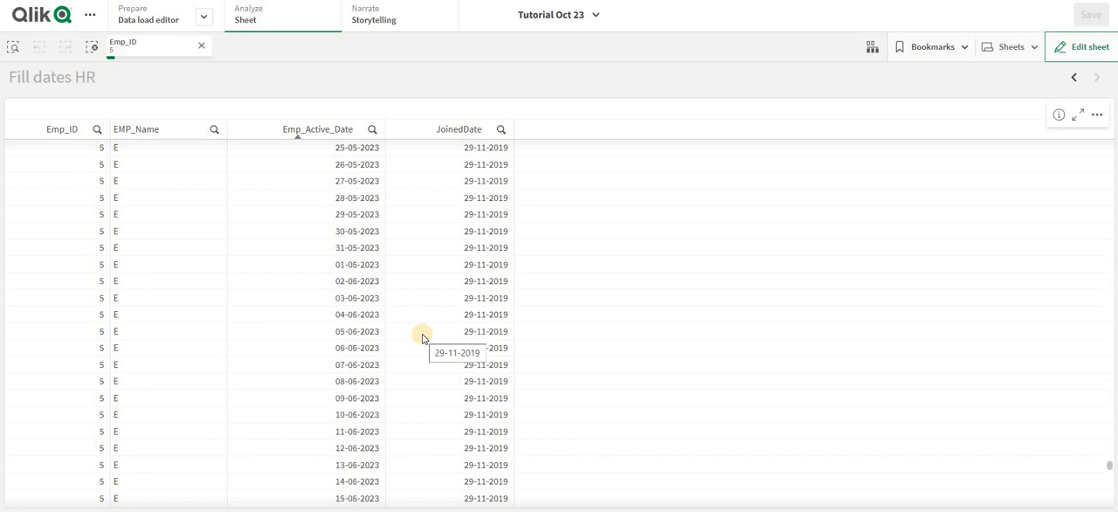
scroll(422, 338, down, 18)
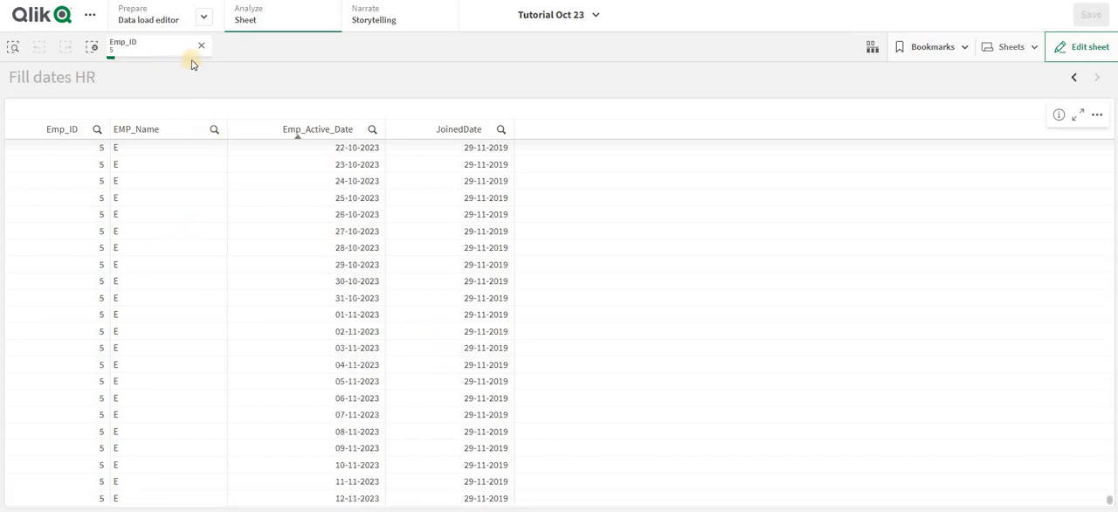
- Add a field to the first load in Fill dates HR returning 'Active' when Date(num(JoinedDate) + IterNo() - 1) < date(TerminatedDate), otherwise 'Inactive'
click(170, 16)
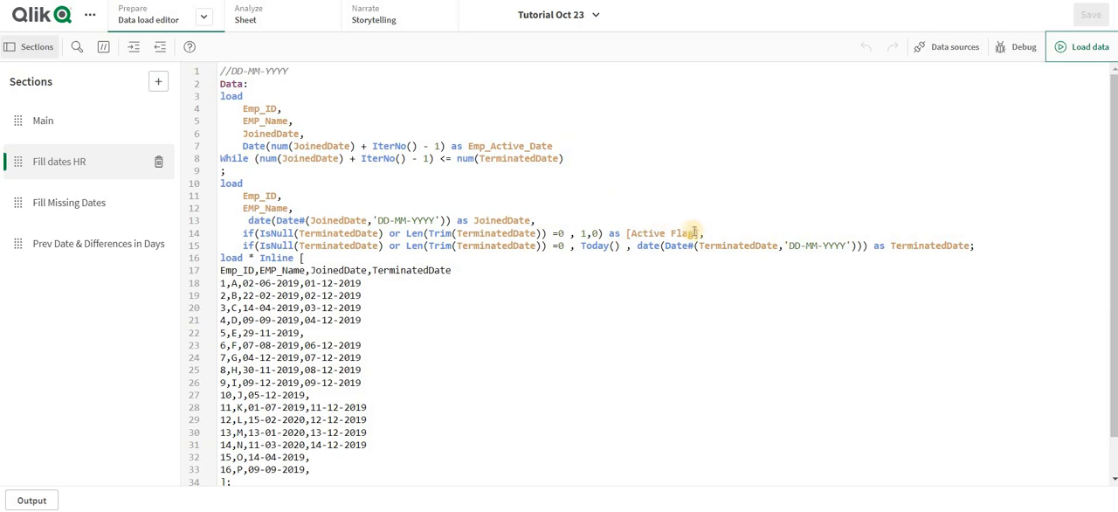
drag(700, 231, 625, 231)
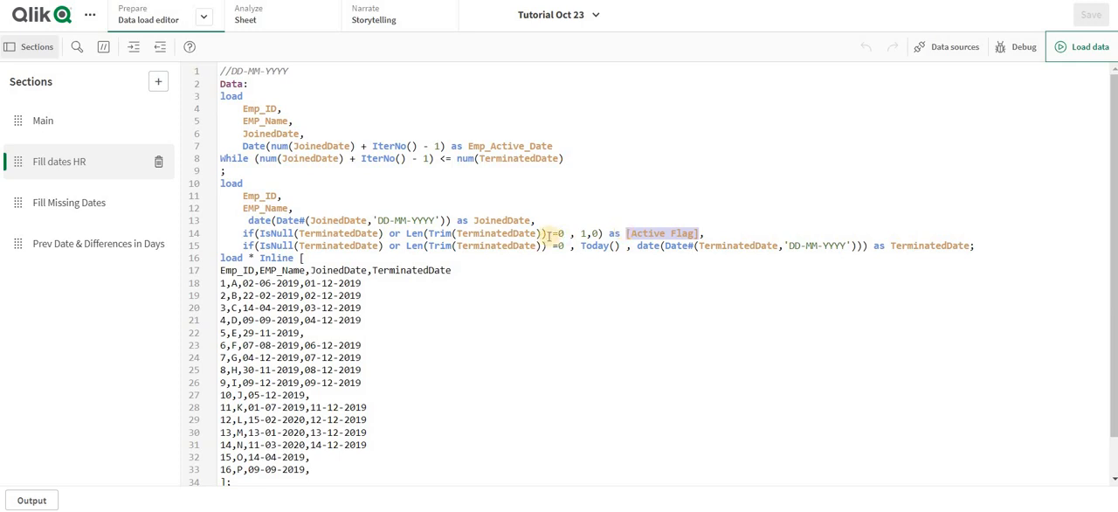
click(596, 233)
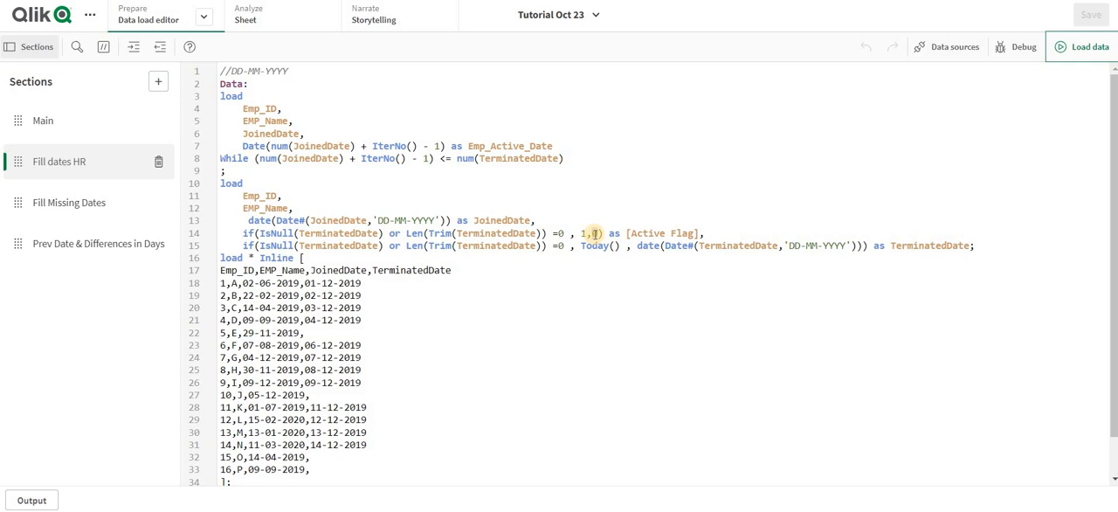
drag(626, 233, 701, 233)
key(ctrl+c)
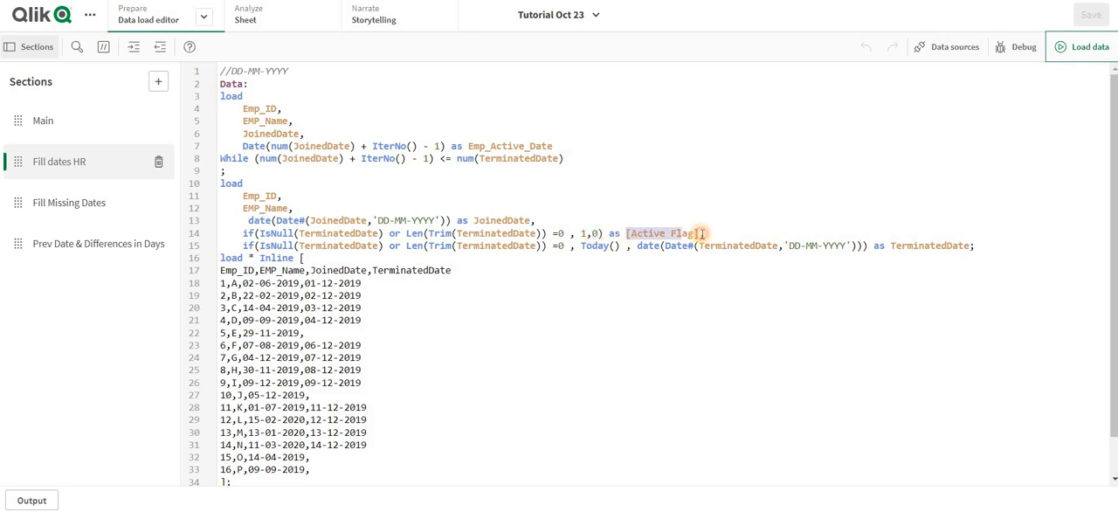
click(573, 146)
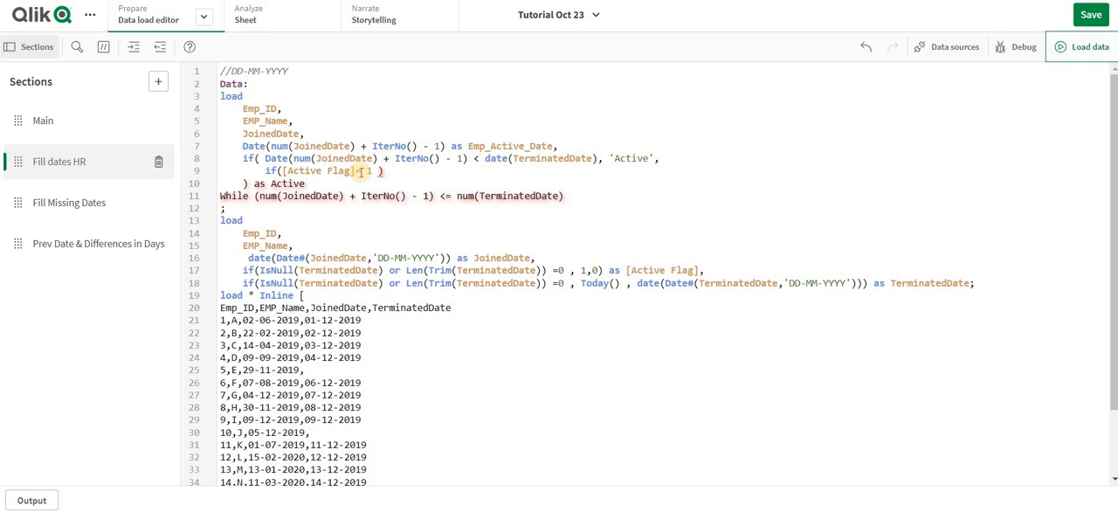
drag(394, 170, 218, 172)
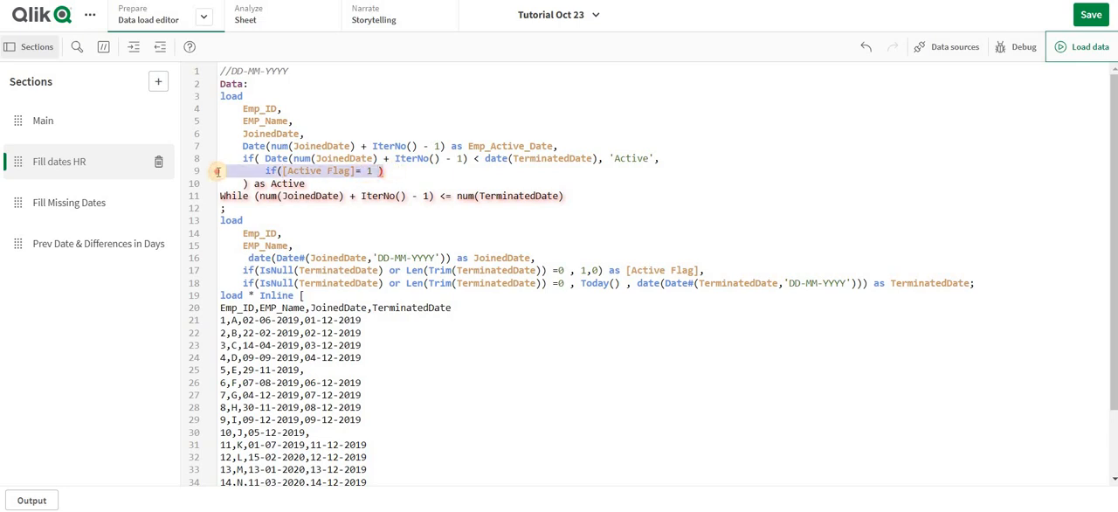
key(BackSpace)
key(BackSpace)
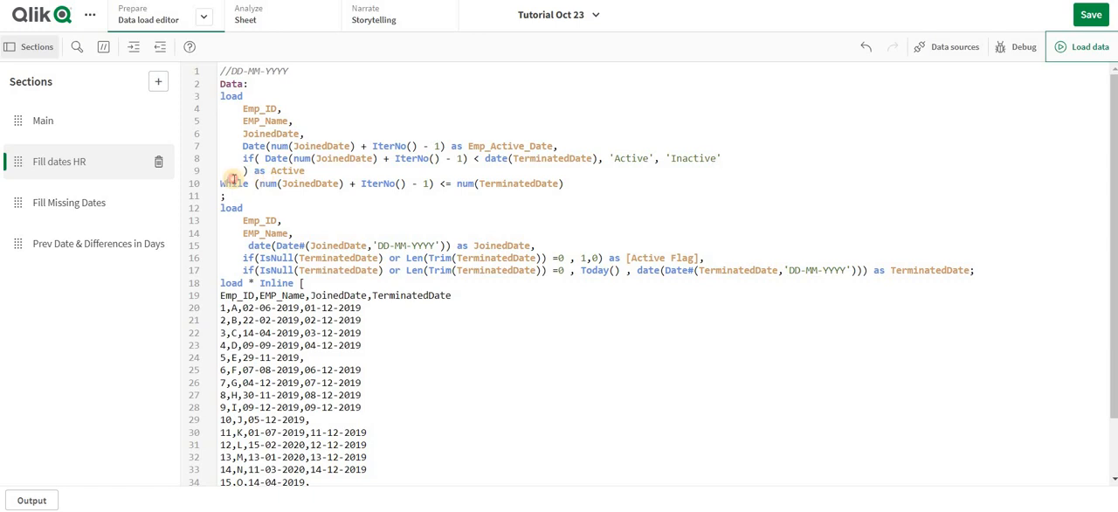
key(Delete)
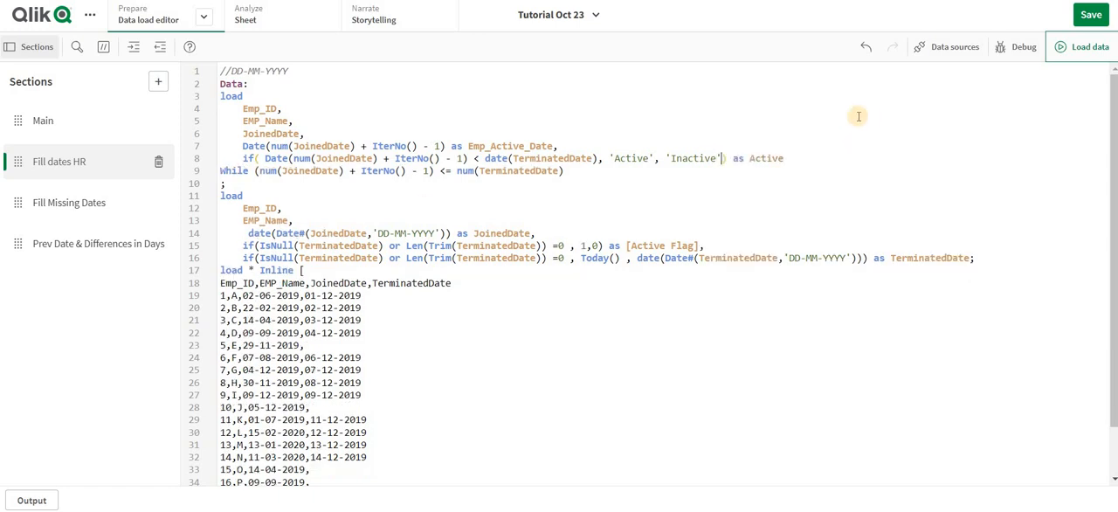
- Rename the new status field's alias to [Active or Inactive] and reload the data
click(750, 159)
text([)
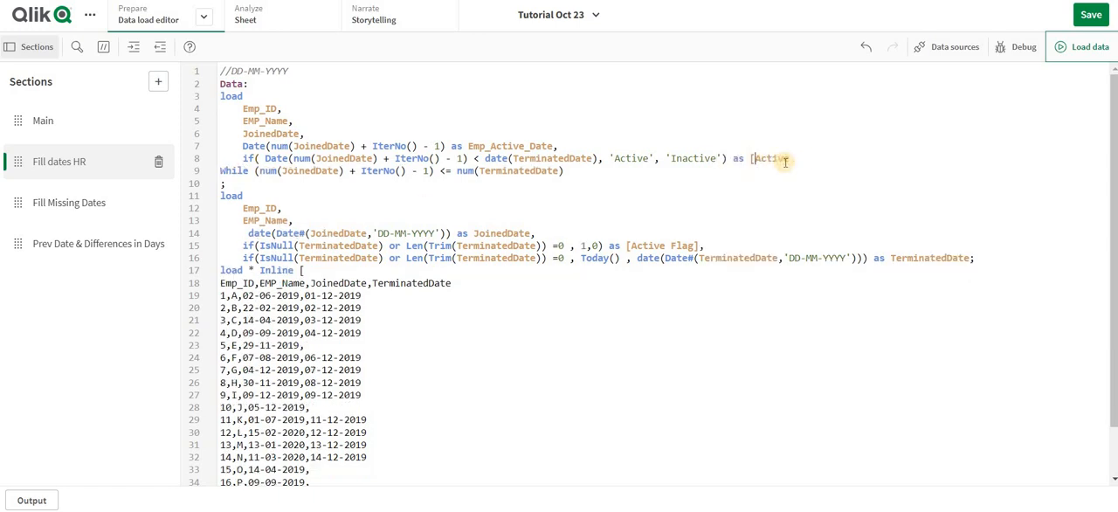
text( or)
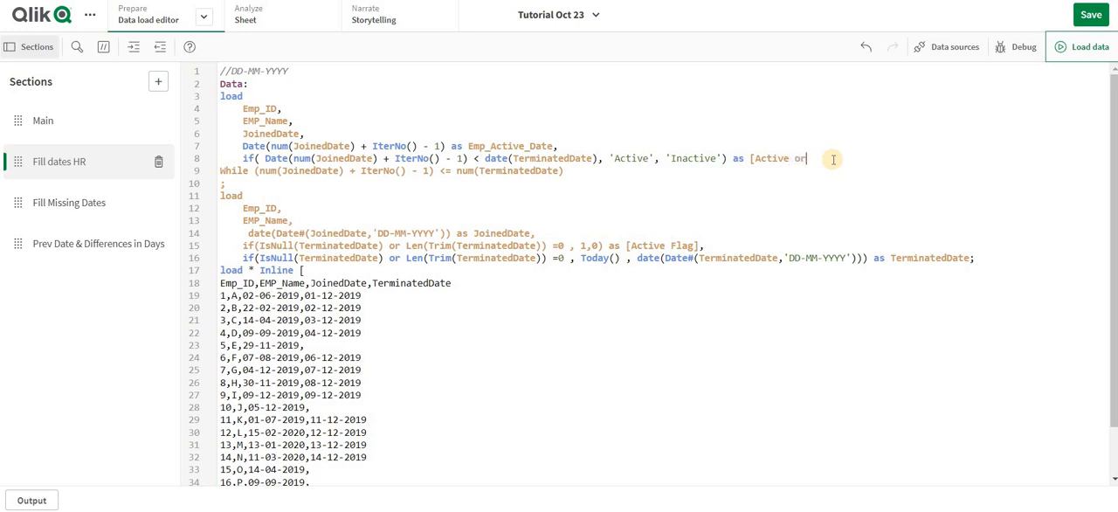
key(ctrl+v)
key(ctrl+z)
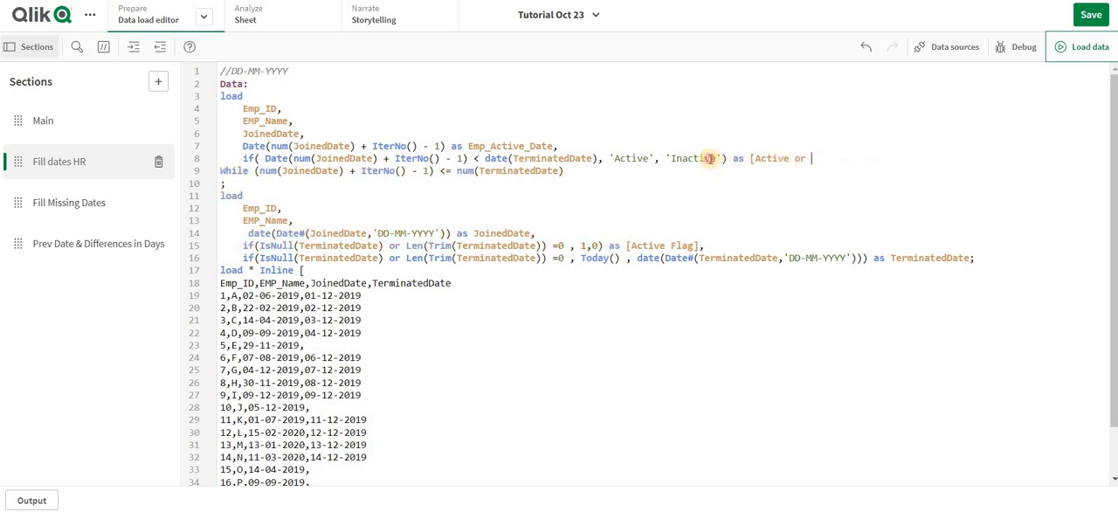
double_click(711, 158)
key(ctrl+c)
click(812, 158)
key(ctrl+v)
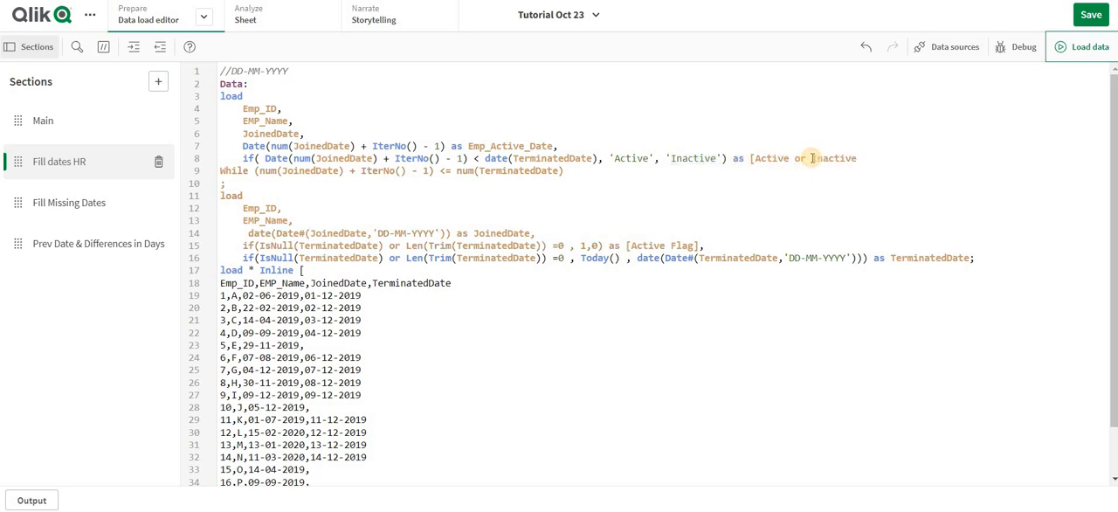
click(1080, 46)
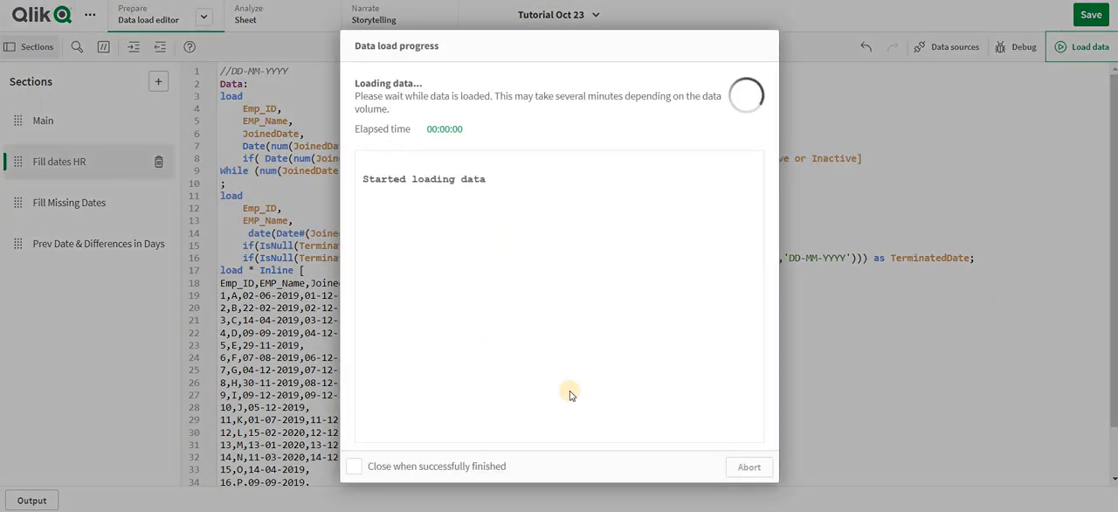
click(746, 466)
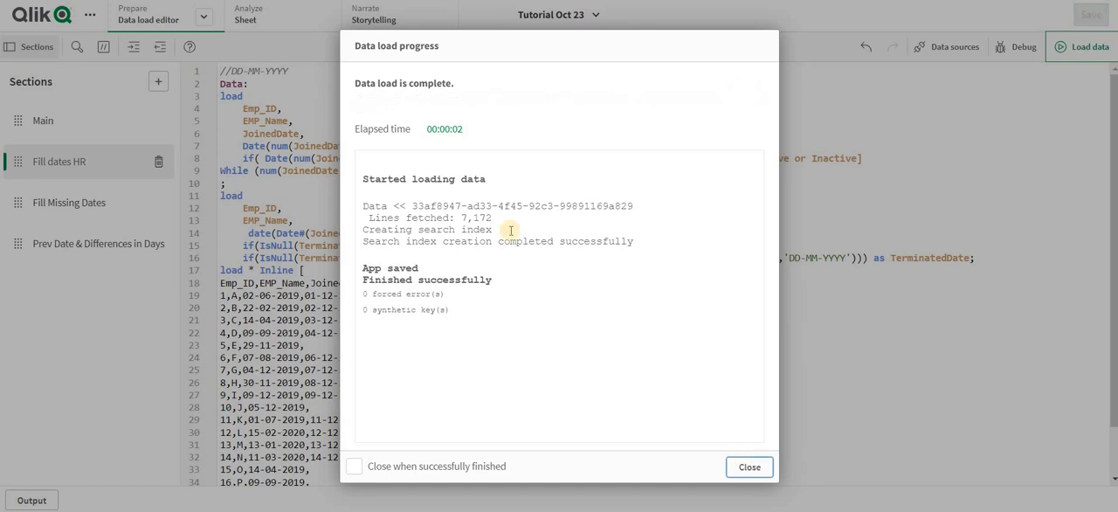
- Add the Active or Inactive field as a column to the Fill dates HR sheet table and finish editing the sheet
click(247, 17)
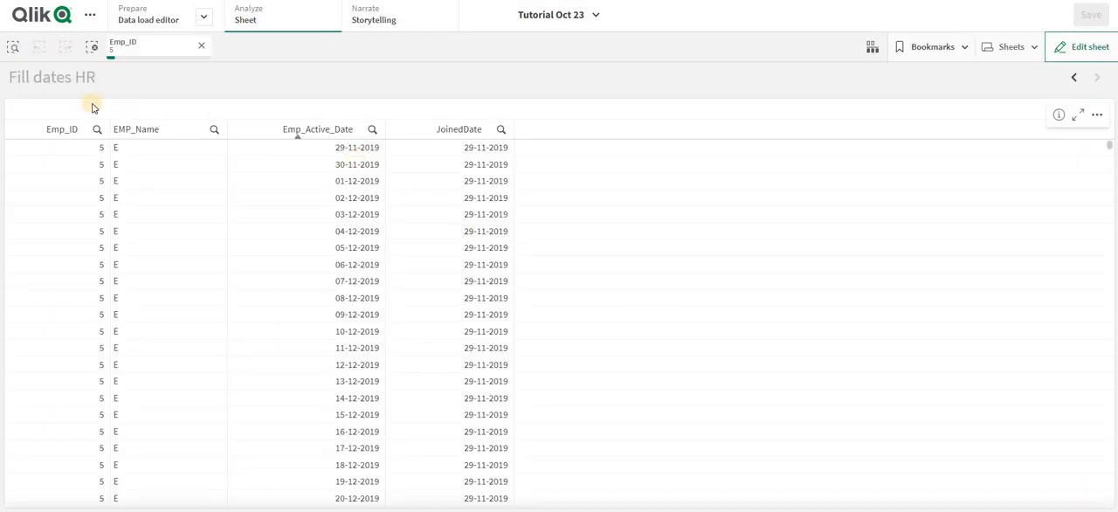
key(ctrl+e)
drag(456, 214, 564, 301)
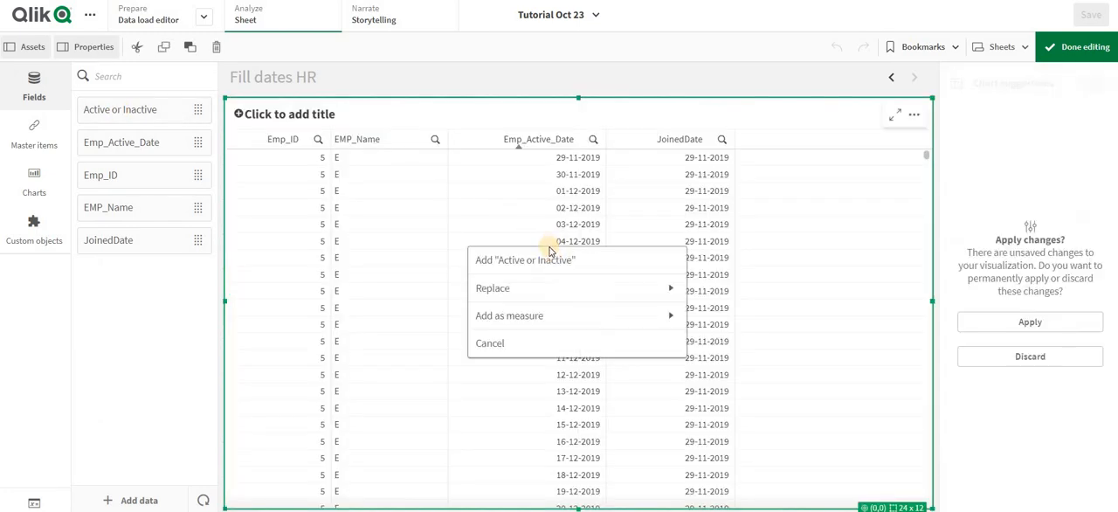
click(555, 256)
click(1080, 49)
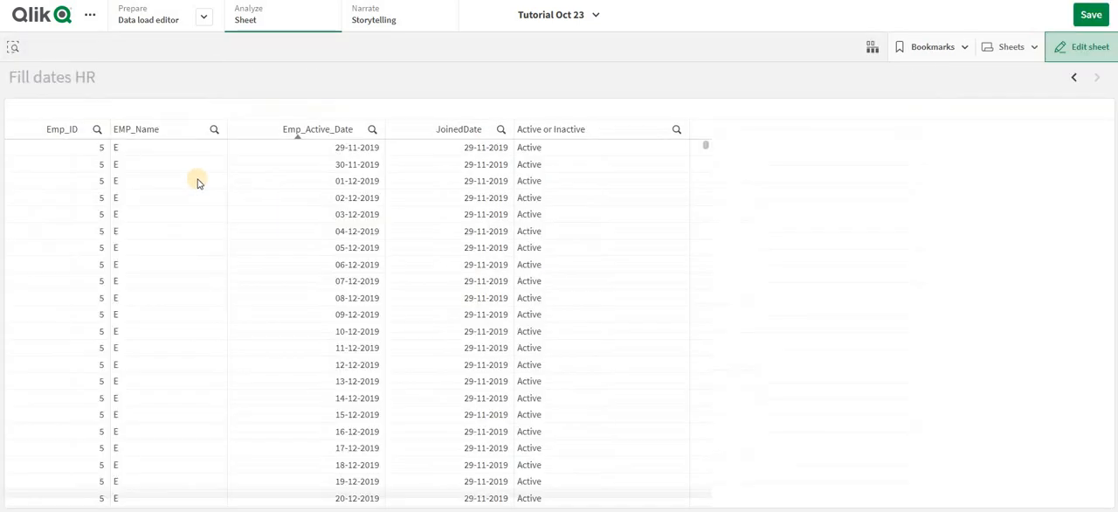
click(105, 148)
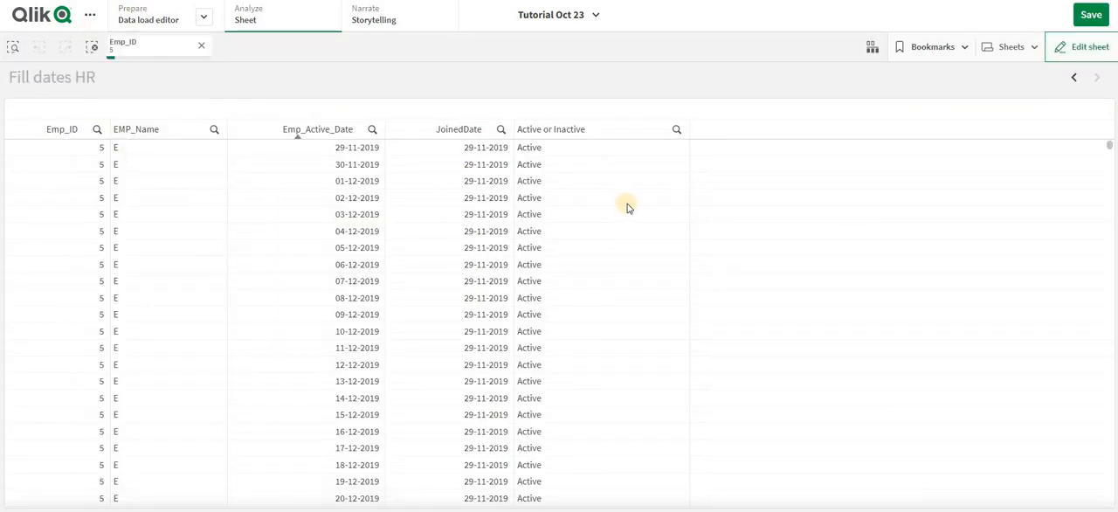
- Check the Active or Inactive values for Emp_ID 5 on the latest active dates in the table
drag(1110, 146, 1088, 511)
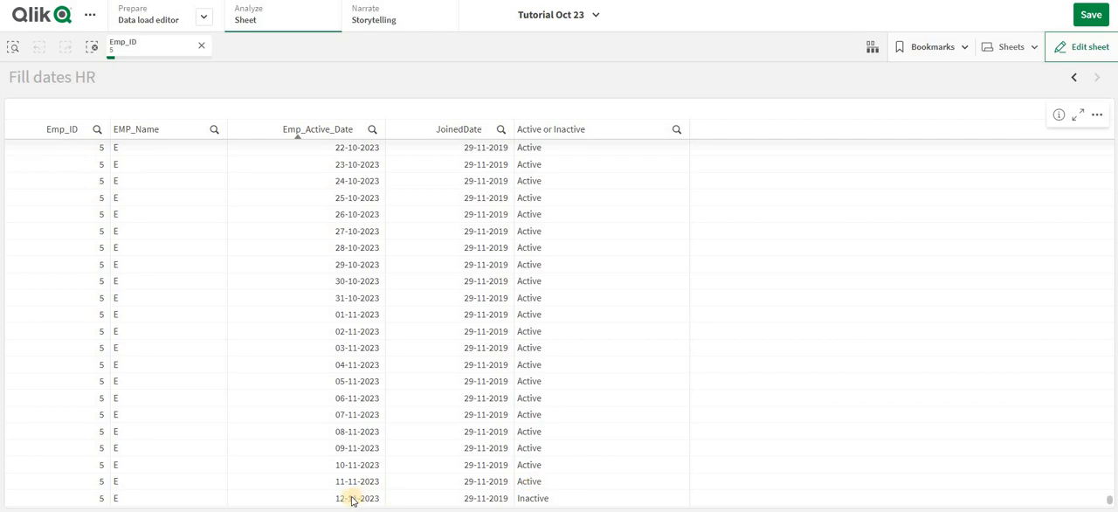
click(533, 498)
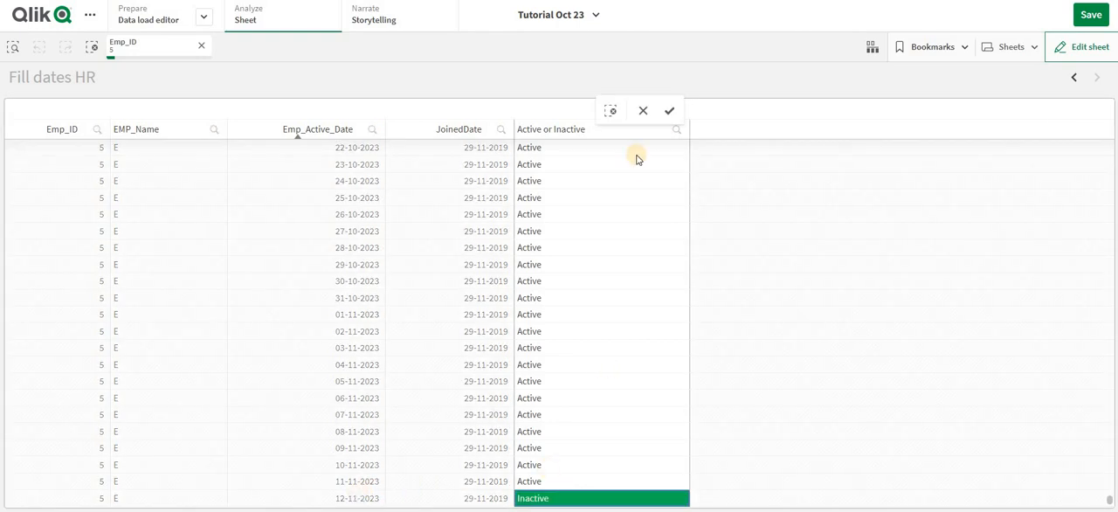
click(648, 111)
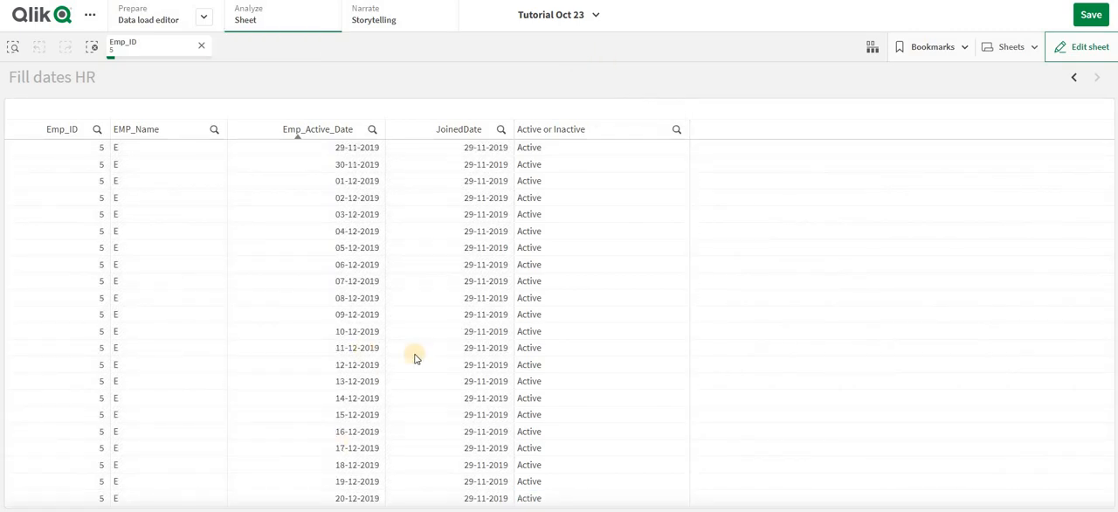
click(1108, 482)
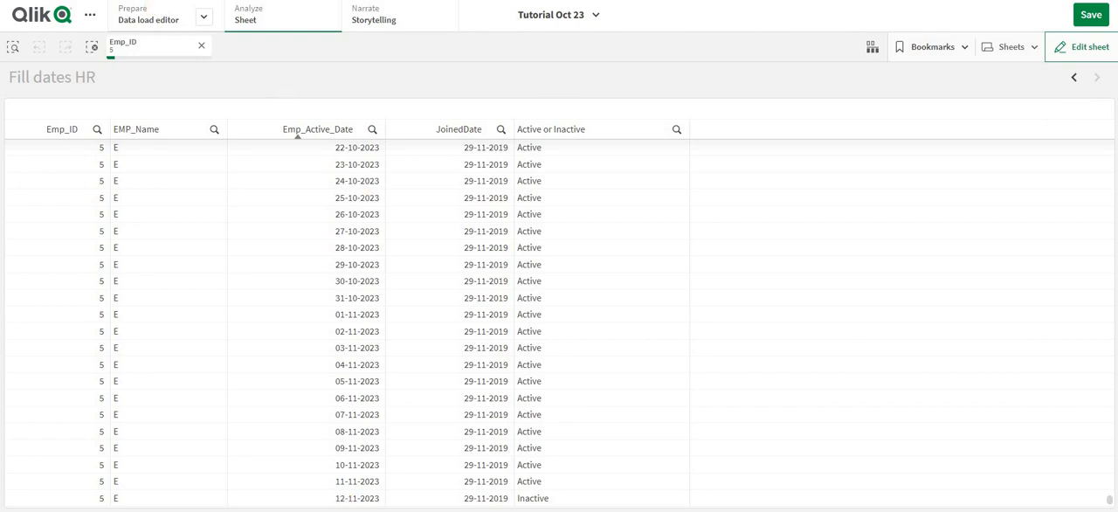
- Review the date comparison and results of the [Active or Inactive] expression and the [Active Flag] field in the load script
click(148, 19)
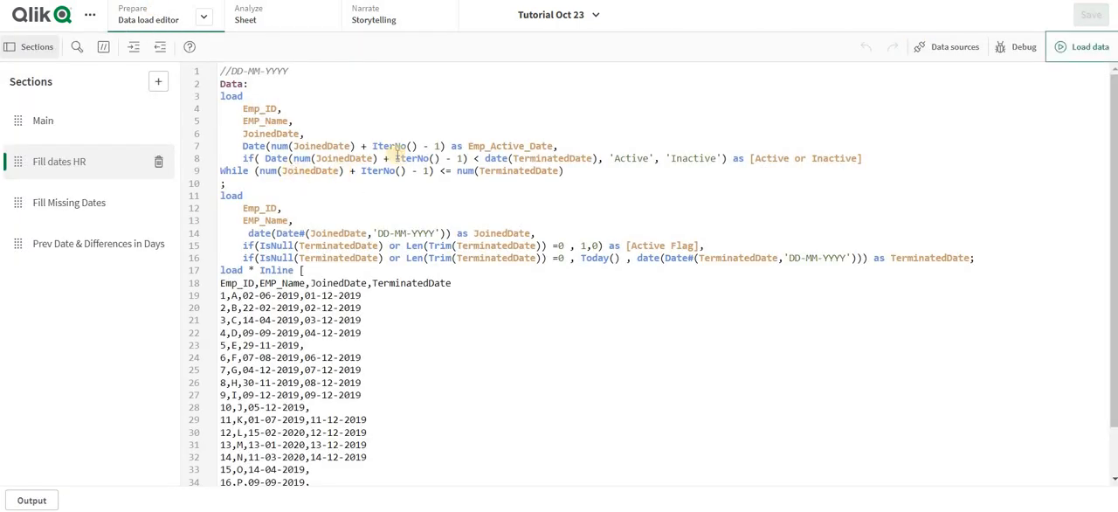
click(265, 158)
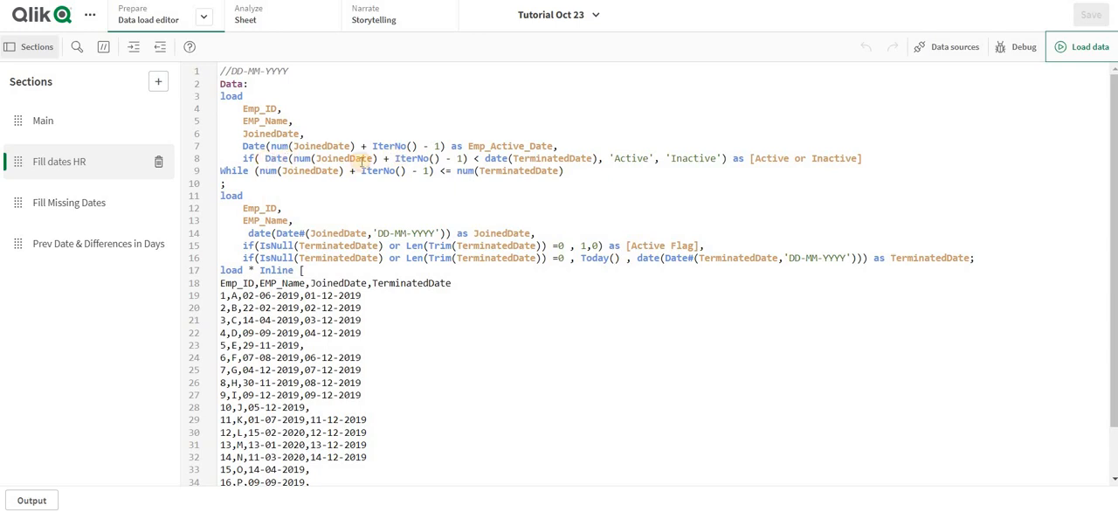
shift+click(468, 159)
click(487, 159)
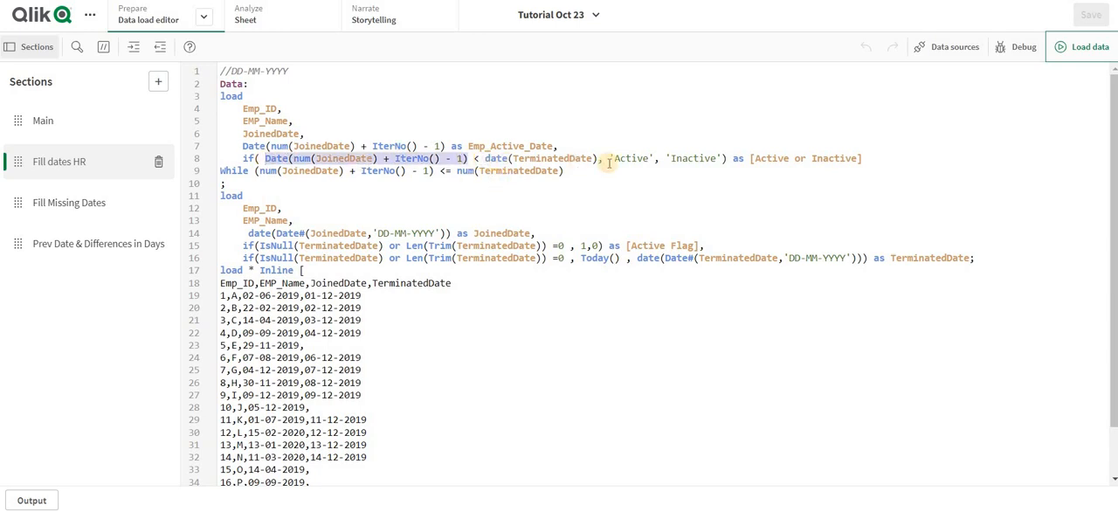
shift+click(598, 159)
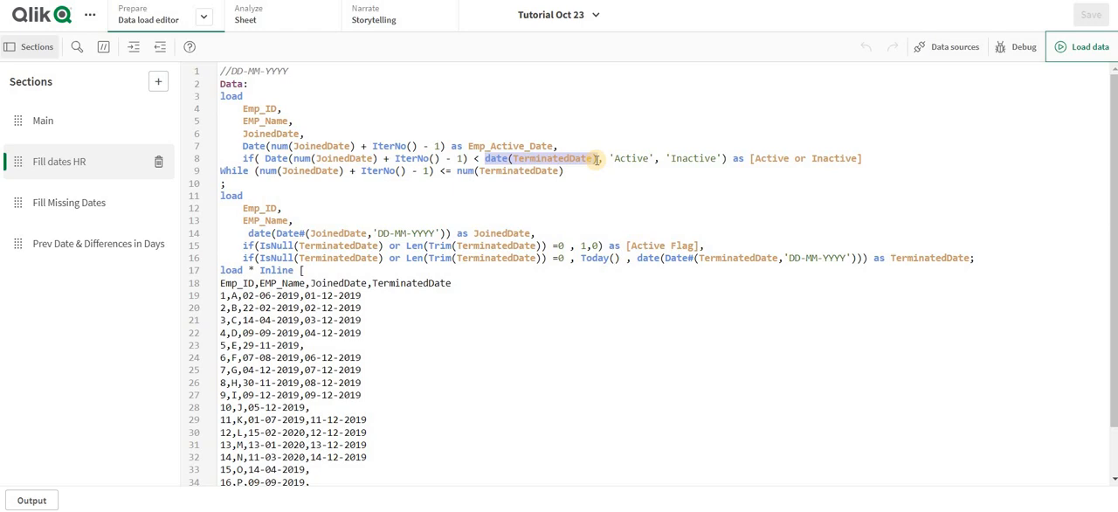
double_click(631, 159)
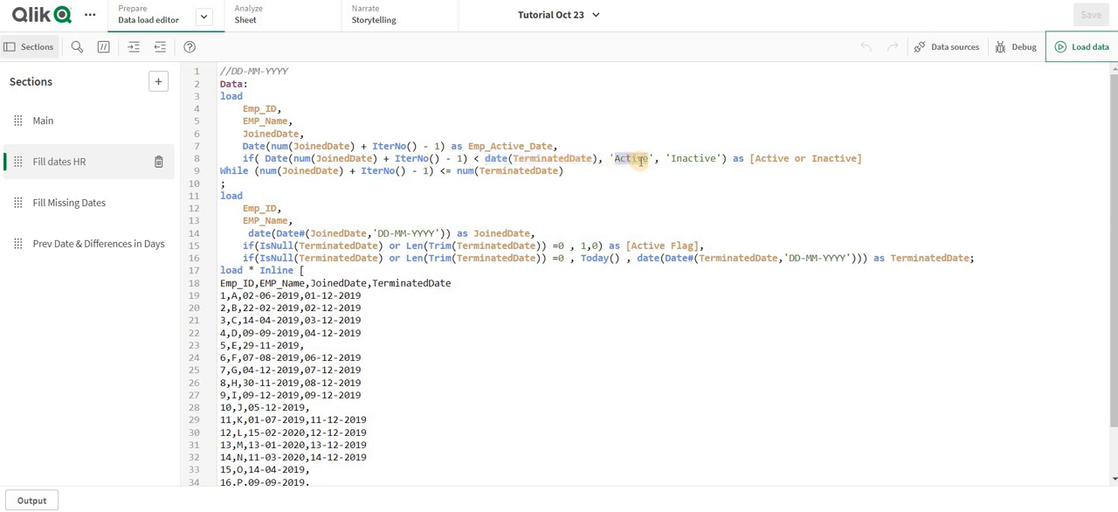
double_click(695, 160)
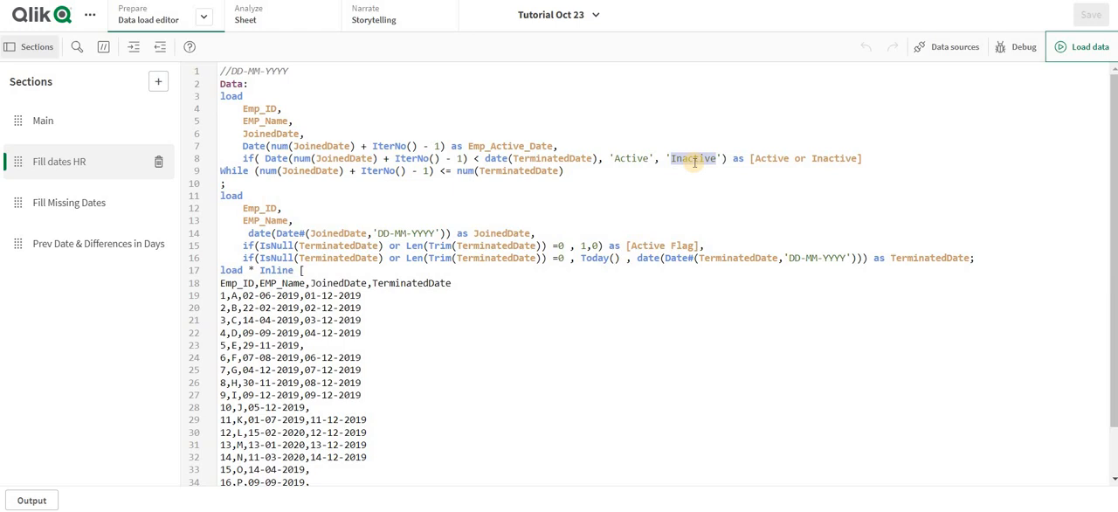
click(700, 245)
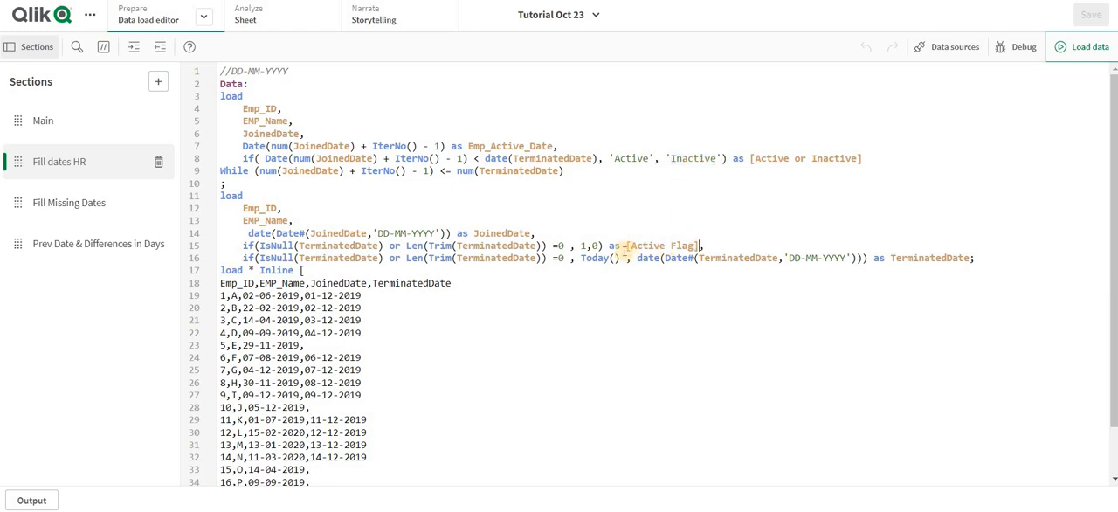
shift+click(626, 248)
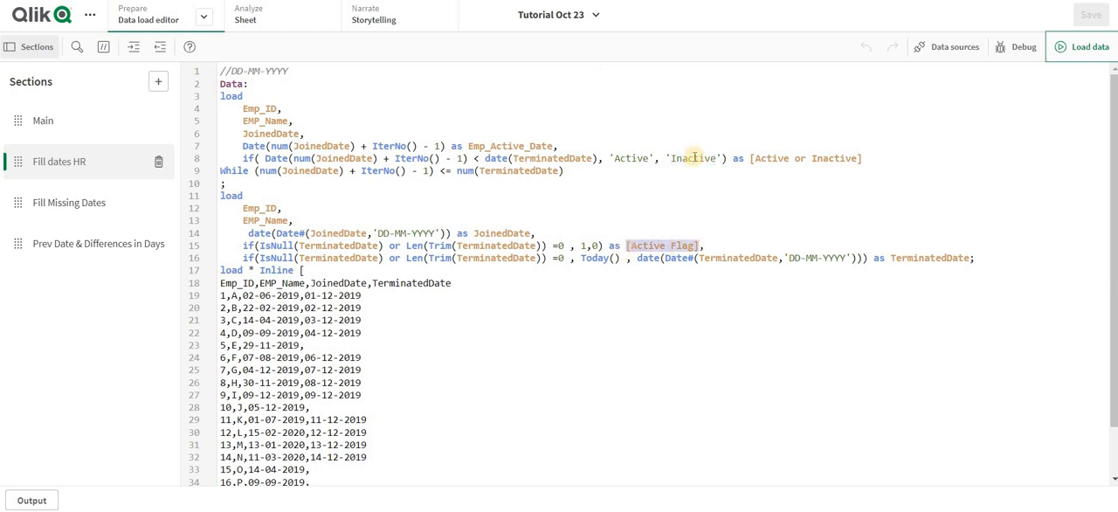
- Split the [Active or Inactive] expression in the load script so 'Inactive' and the alias each sit on their own line
click(664, 158)
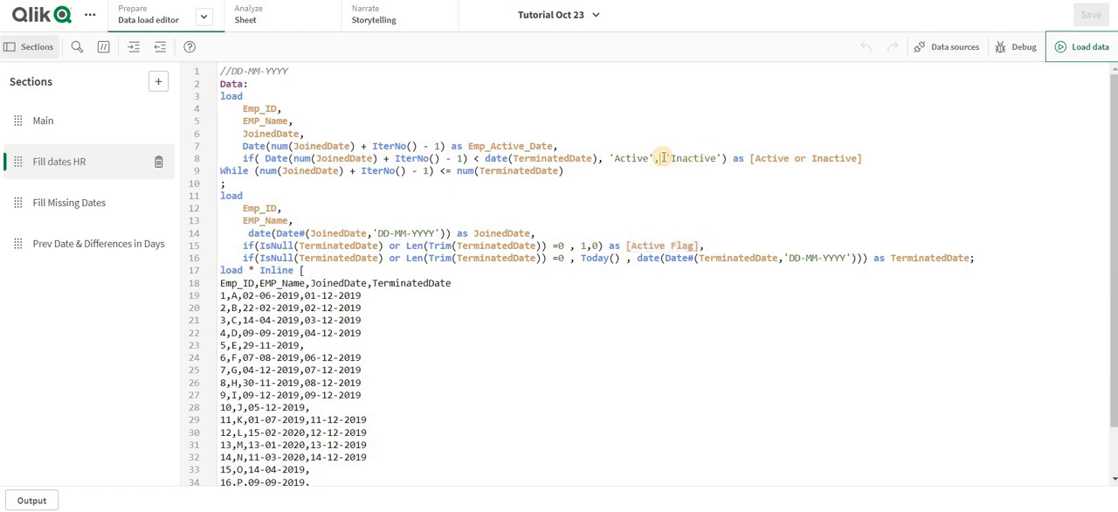
key(Return)
key(Return)
key(Tab)
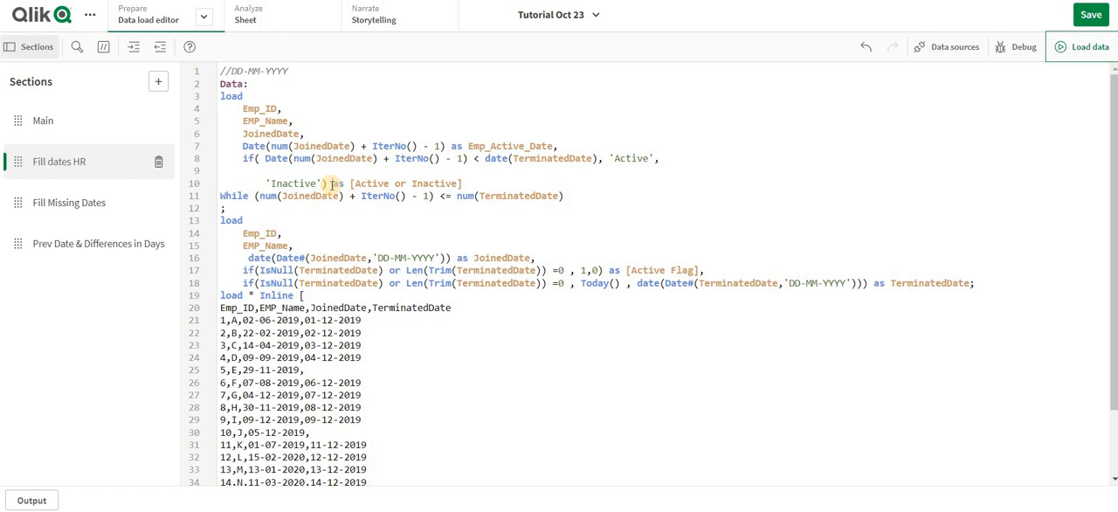
click(333, 184)
key(Return)
key(Return)
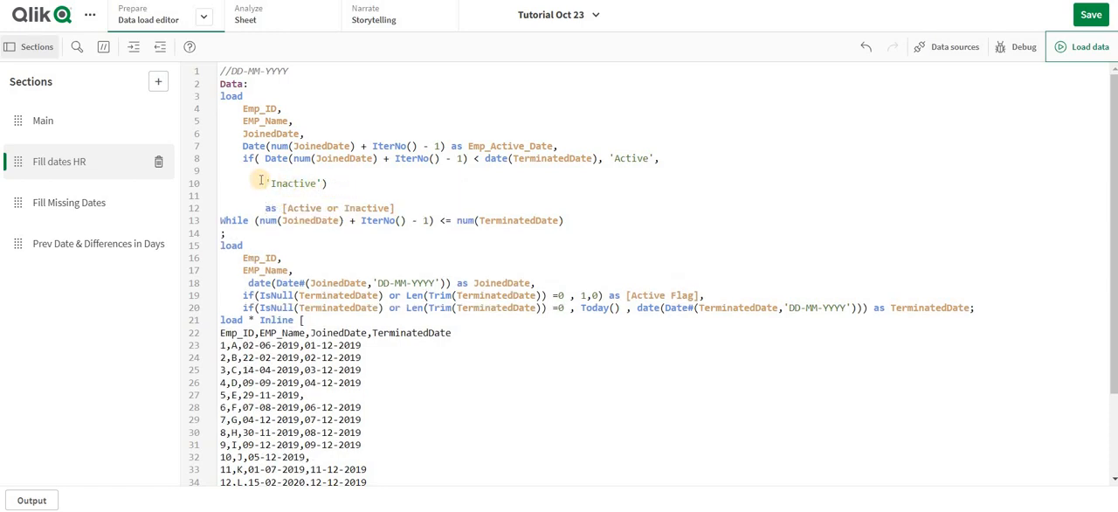
- Replace the outer expression's 'Inactive' result with the nested condition if([Active Flag] = 1 , 'Active','Inactive')
text(if([Active Flag])
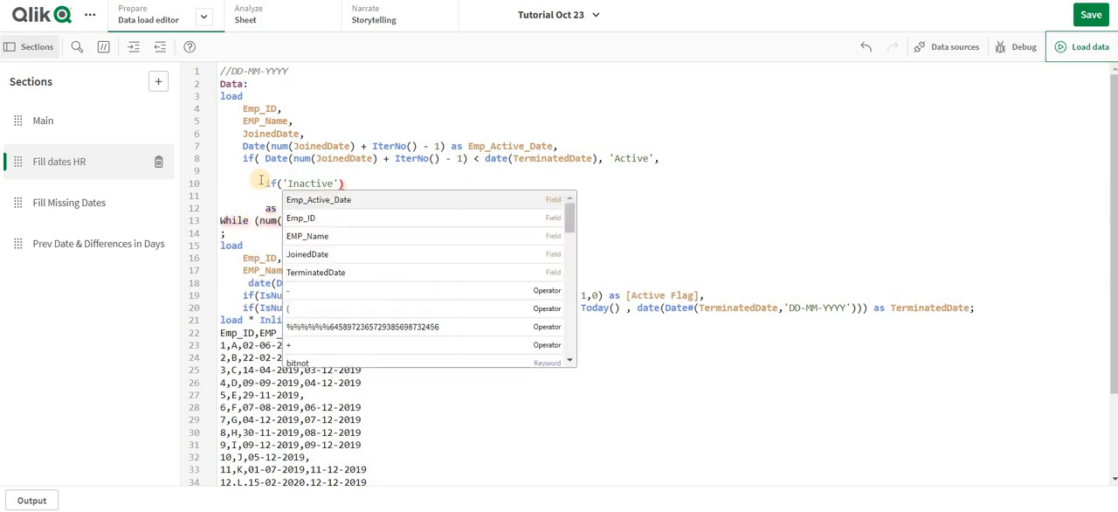
text( = 1 )
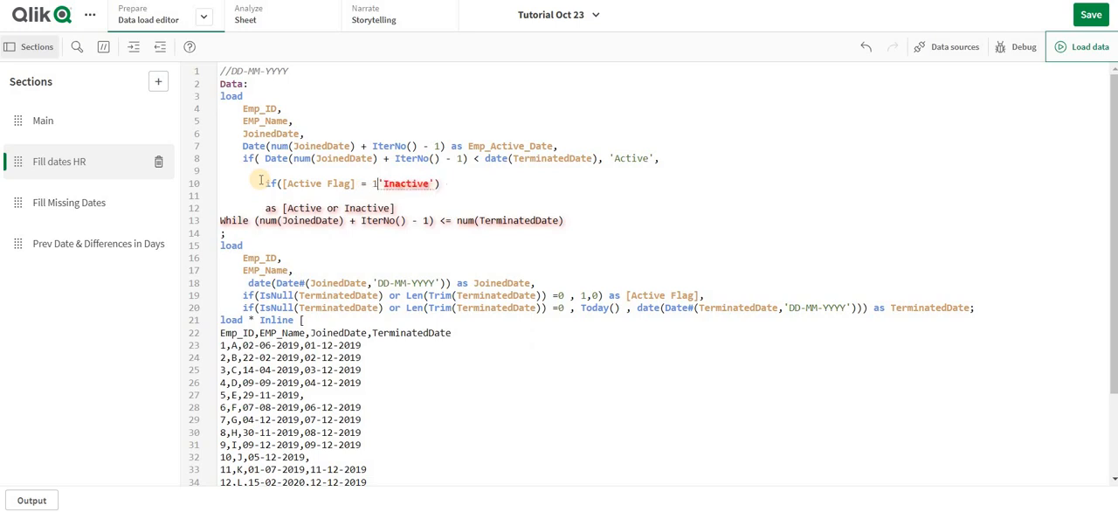
text(, )
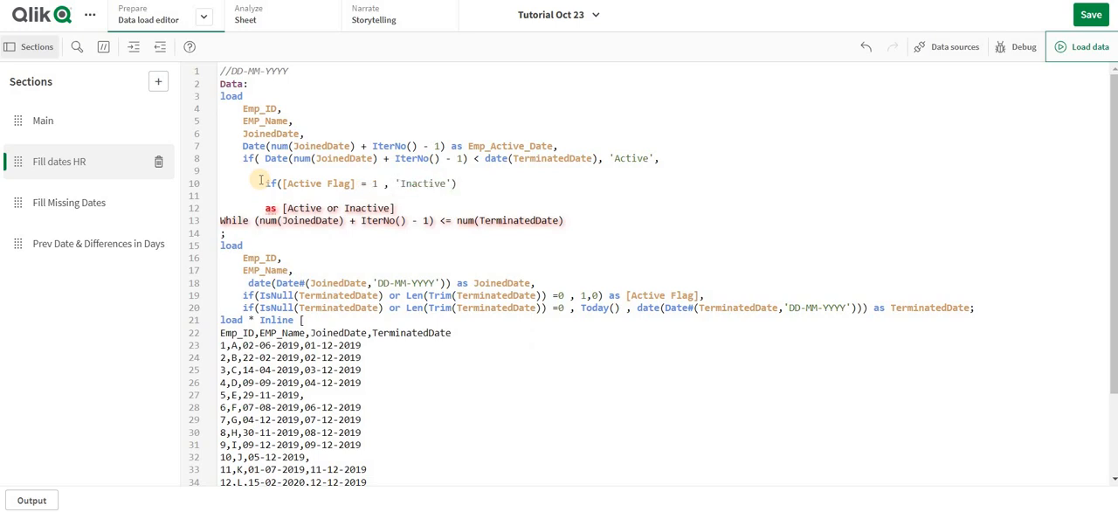
text('',)
click(260, 177)
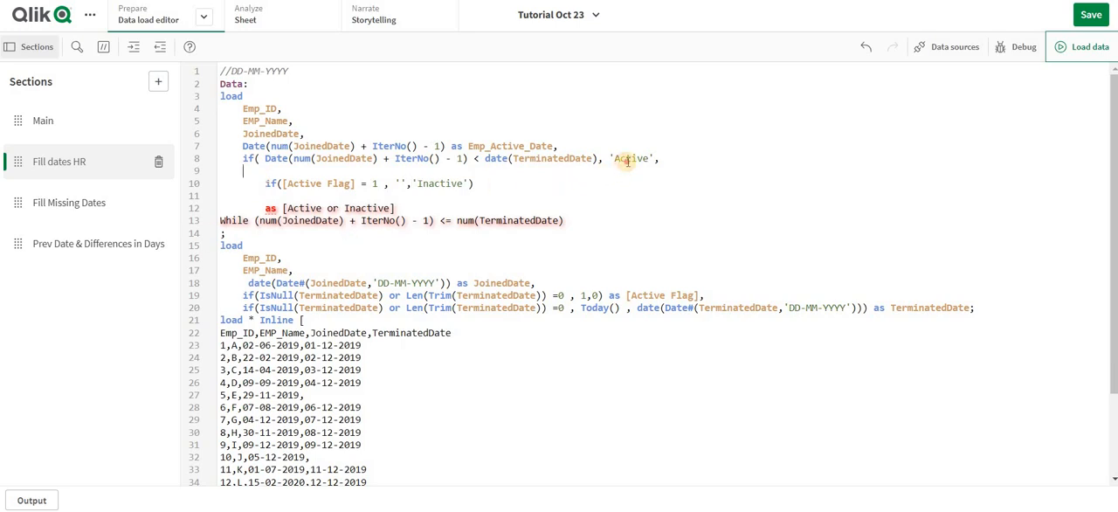
double_click(630, 159)
key(ctrl+c)
click(400, 184)
key(ctrl+v)
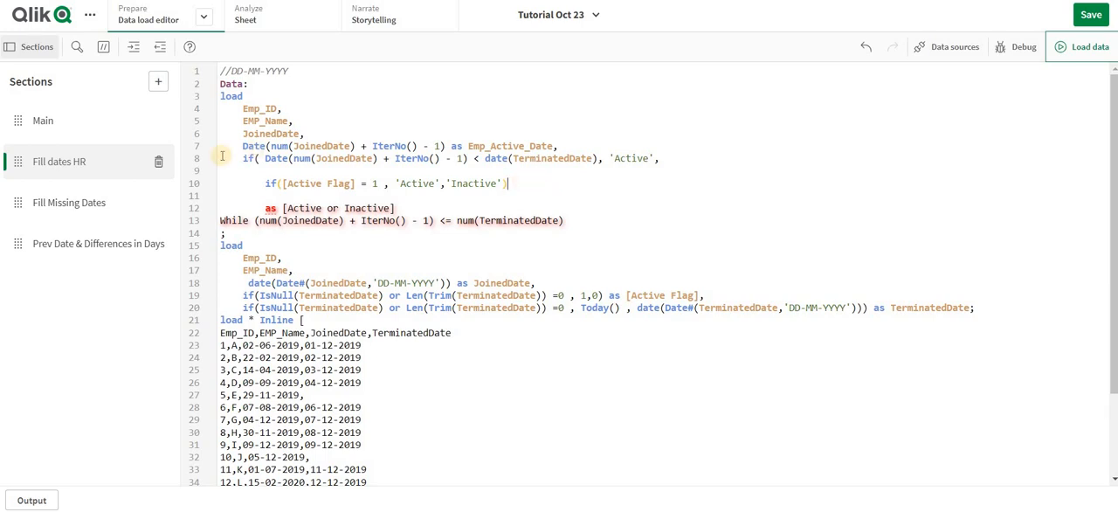
- Add the outer if's closing parenthesis before the [Active or Inactive] alias and reload the data
click(260, 208)
key(BackSpace)
key(BackSpace)
key(BackSpace)
text())
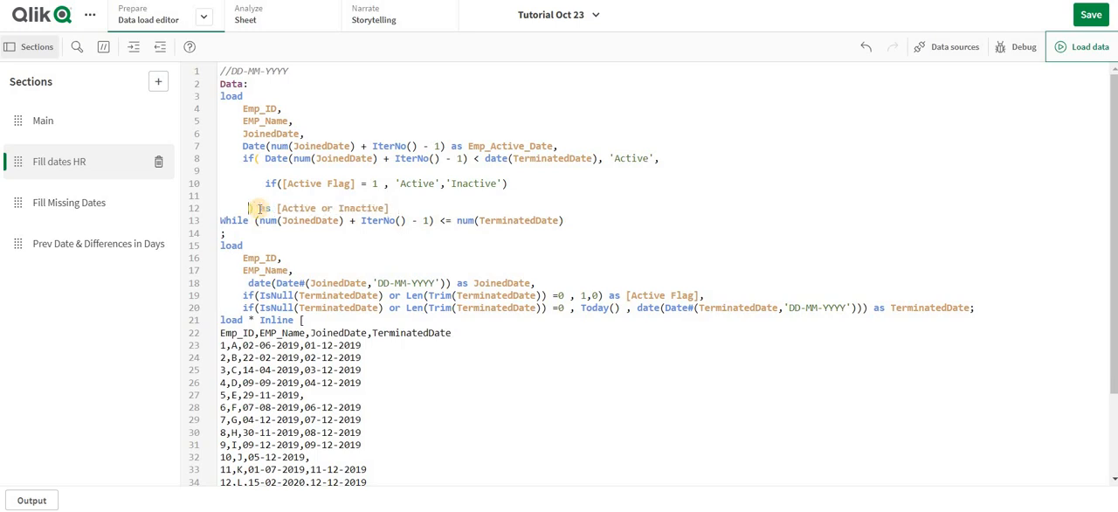
click(536, 173)
click(1084, 40)
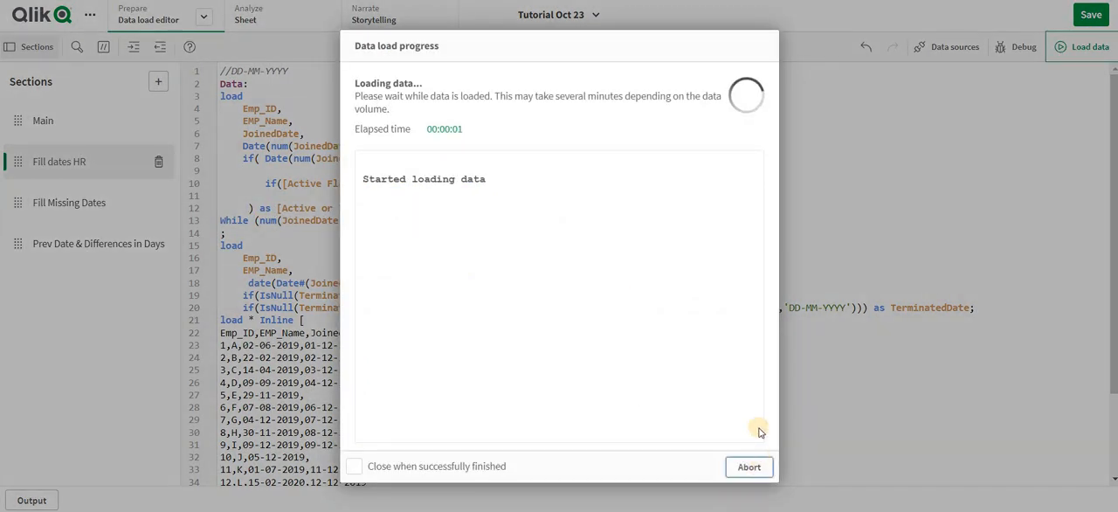
click(750, 467)
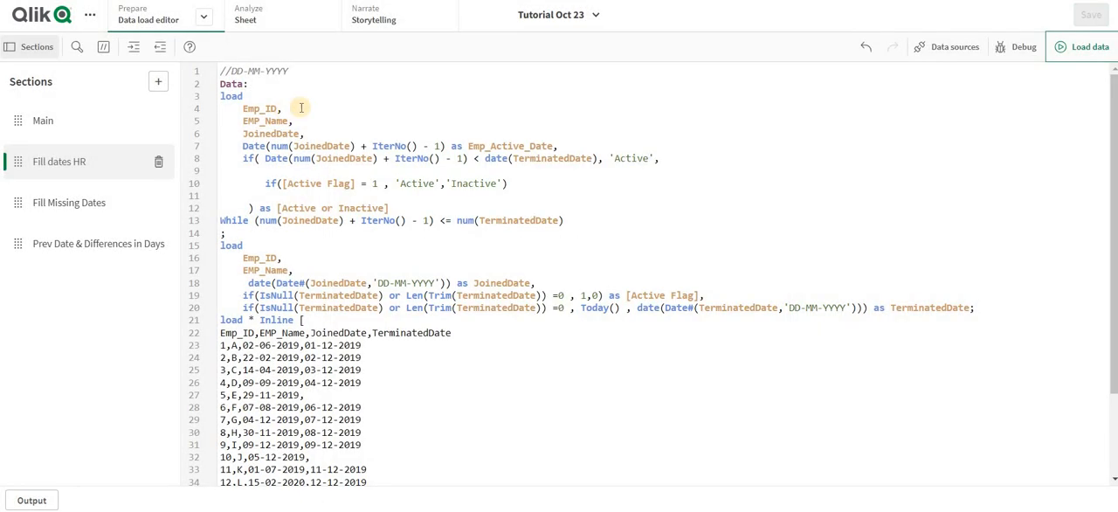
- Recheck the Active or Inactive values for Emp_ID 5 through its latest active dates on the Fill dates HR sheet
click(313, 19)
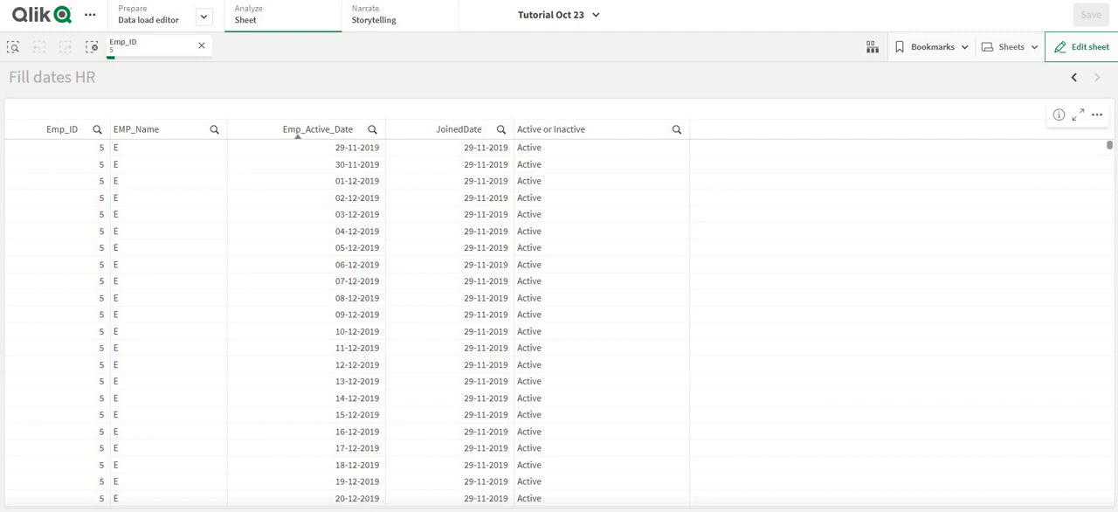
drag(1112, 146, 1109, 500)
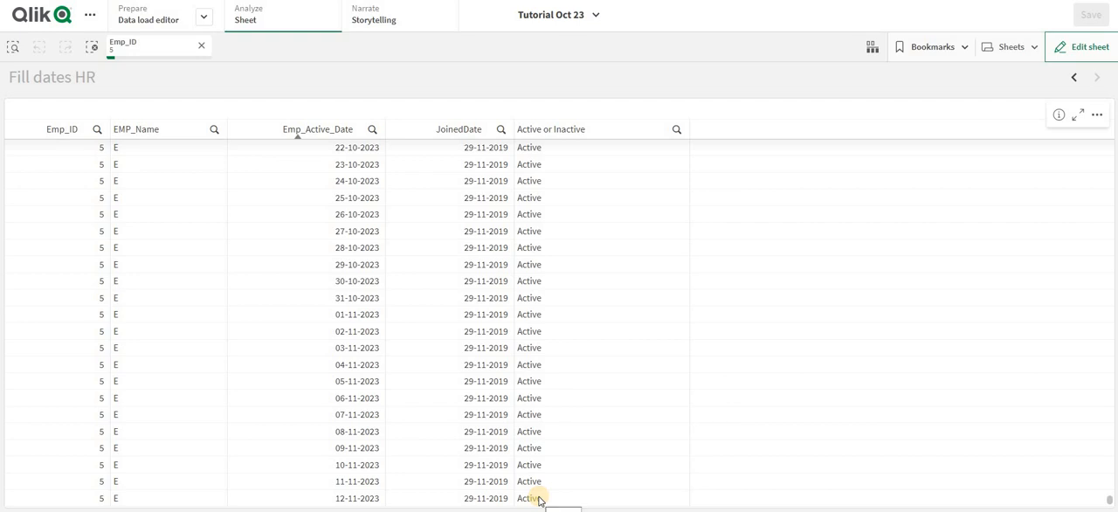
scroll(750, 361, up, 10)
scroll(749, 358, up, 20)
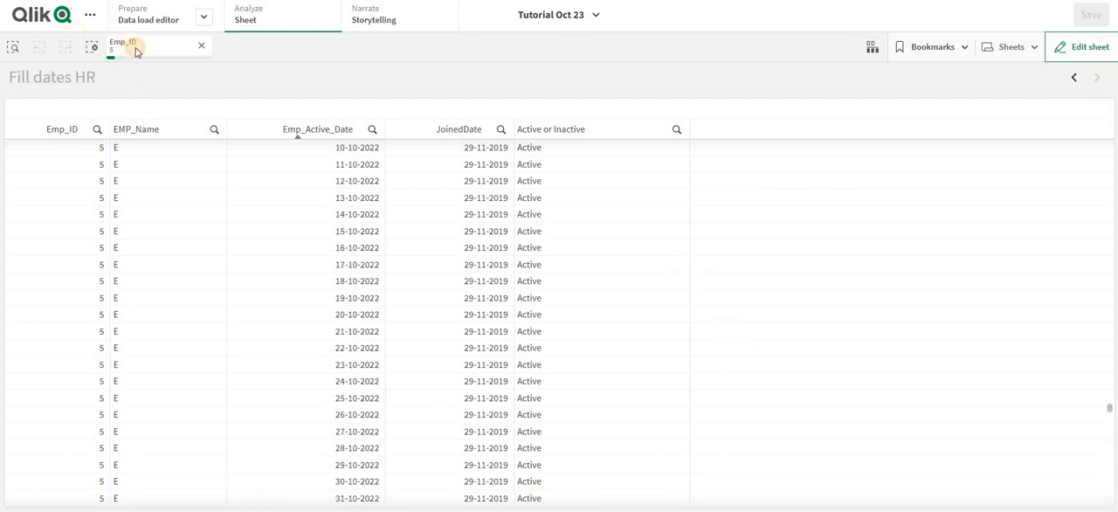
- Switch the Emp_ID selection to 1 and check the Active or Inactive values on its last active dates
click(131, 46)
click(147, 158)
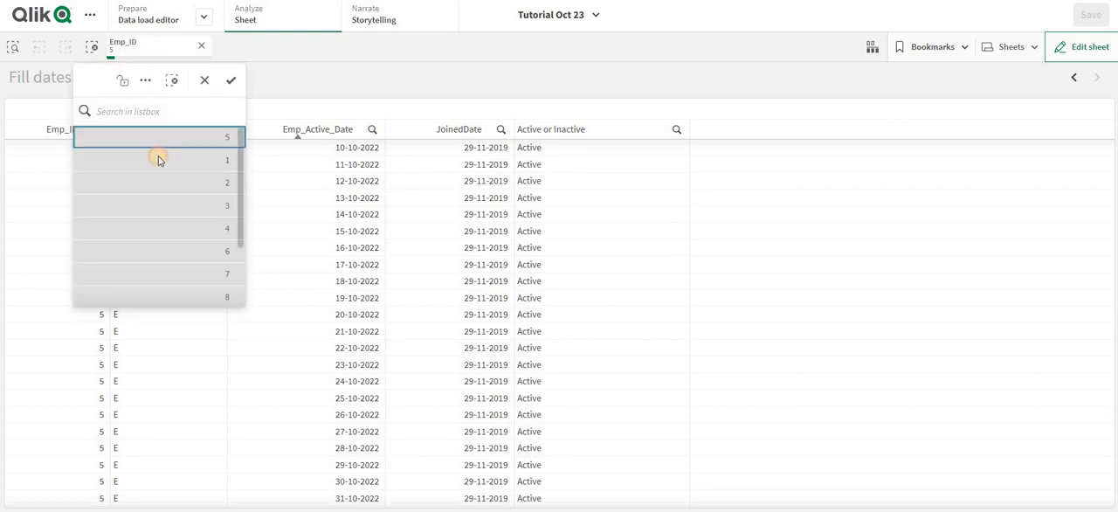
click(1100, 286)
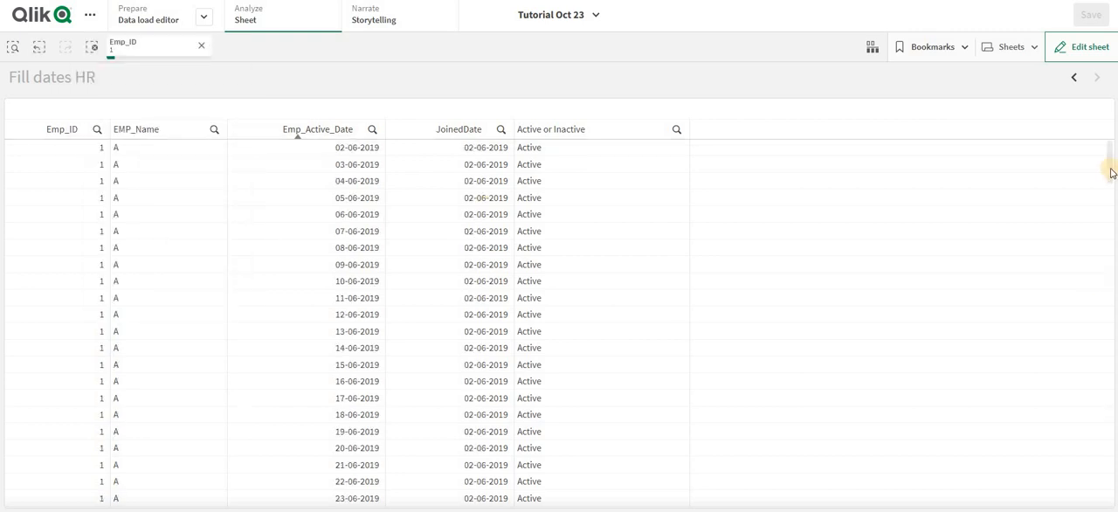
drag(1110, 161, 1109, 479)
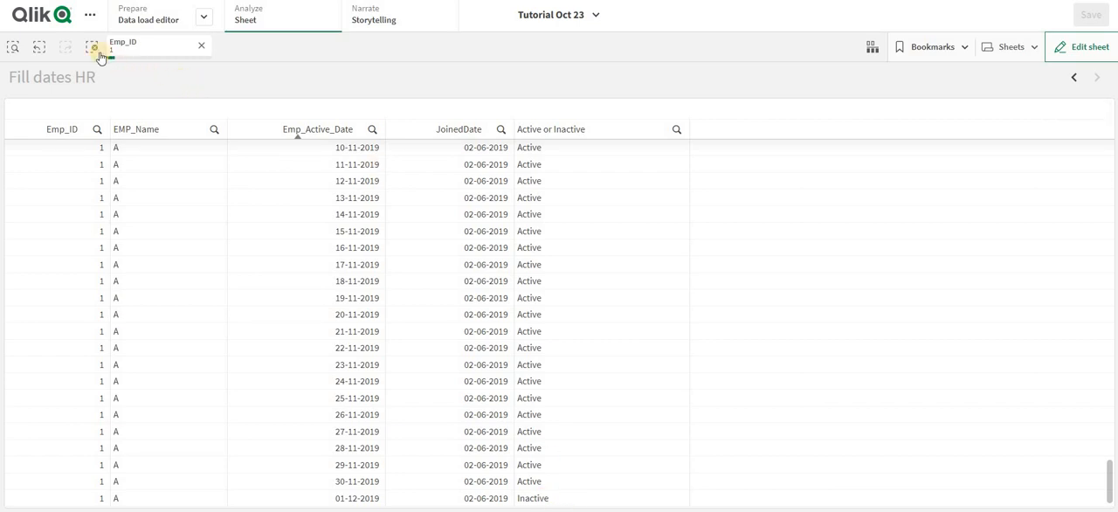
- Clear all selections on the sheet and highlight the complete nested [Active or Inactive] expression in the load script
click(98, 50)
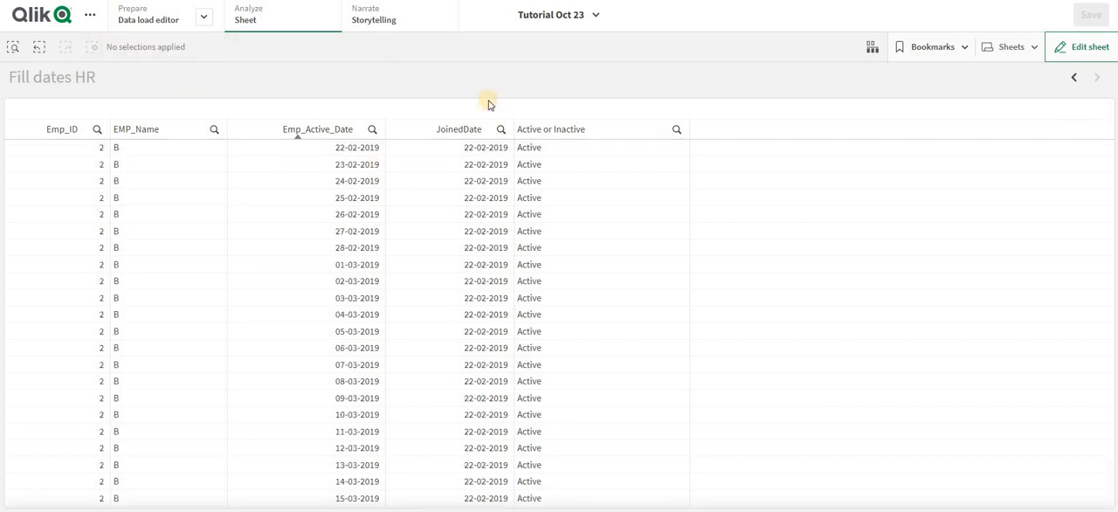
click(175, 19)
click(238, 158)
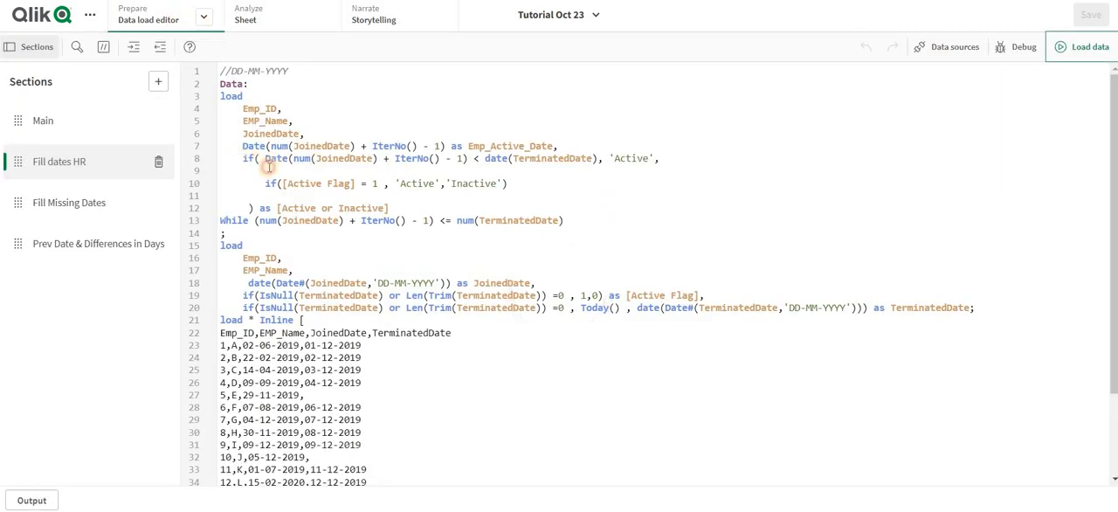
shift+click(443, 209)
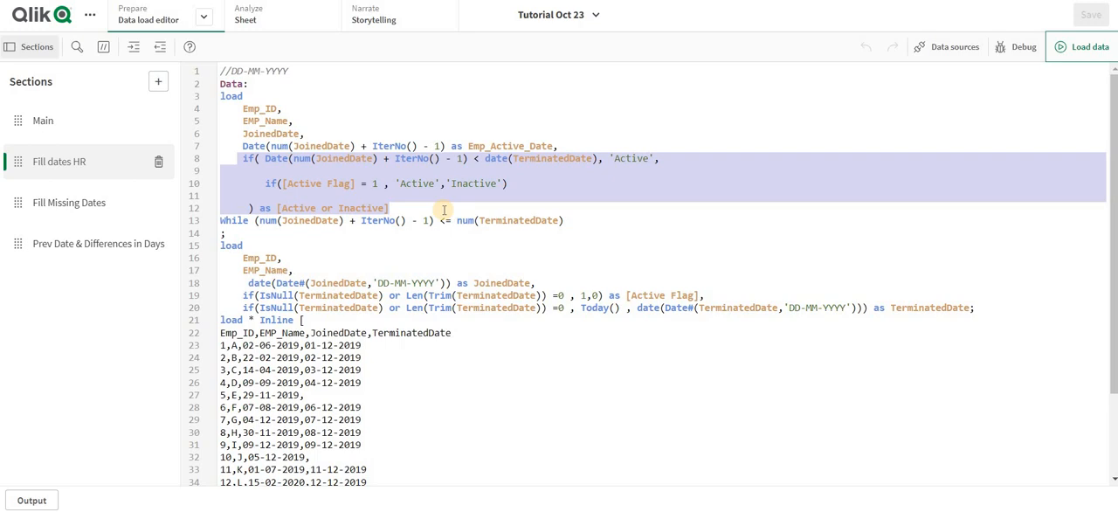